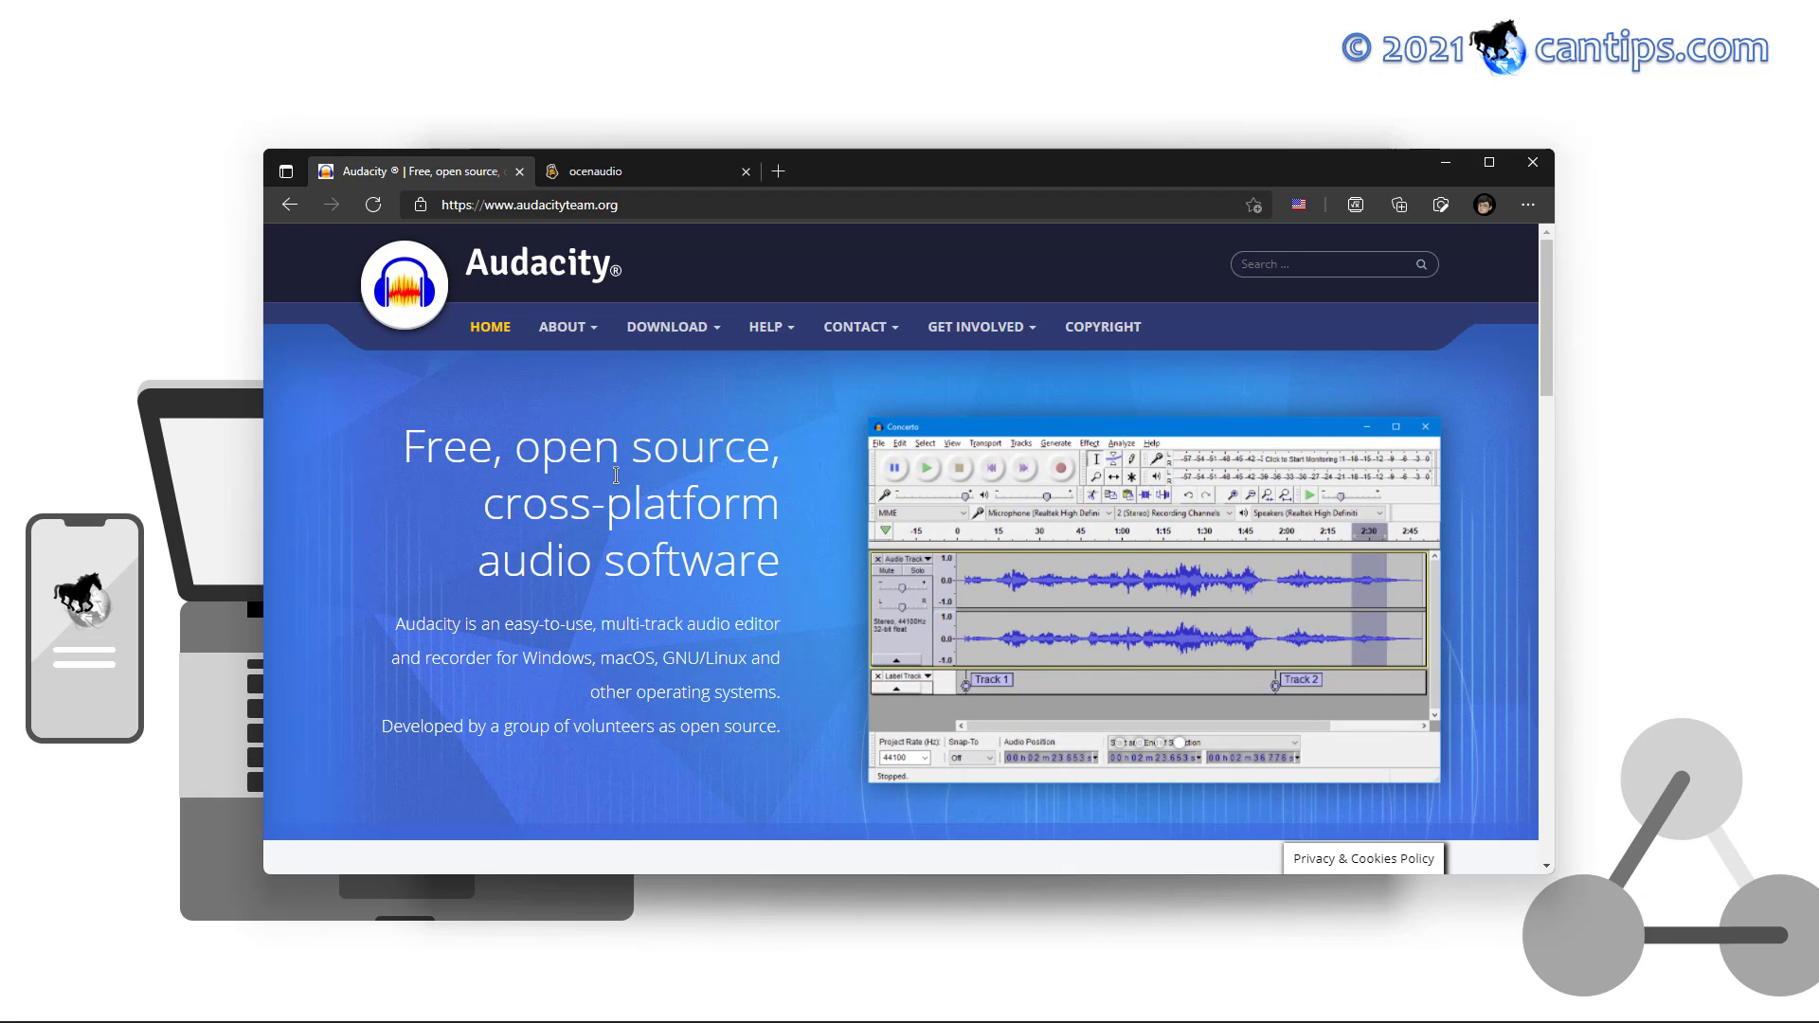
# Switch Edge to the ocenaudio tab to show the ocenaudio homepage
pyautogui.click(625, 172)
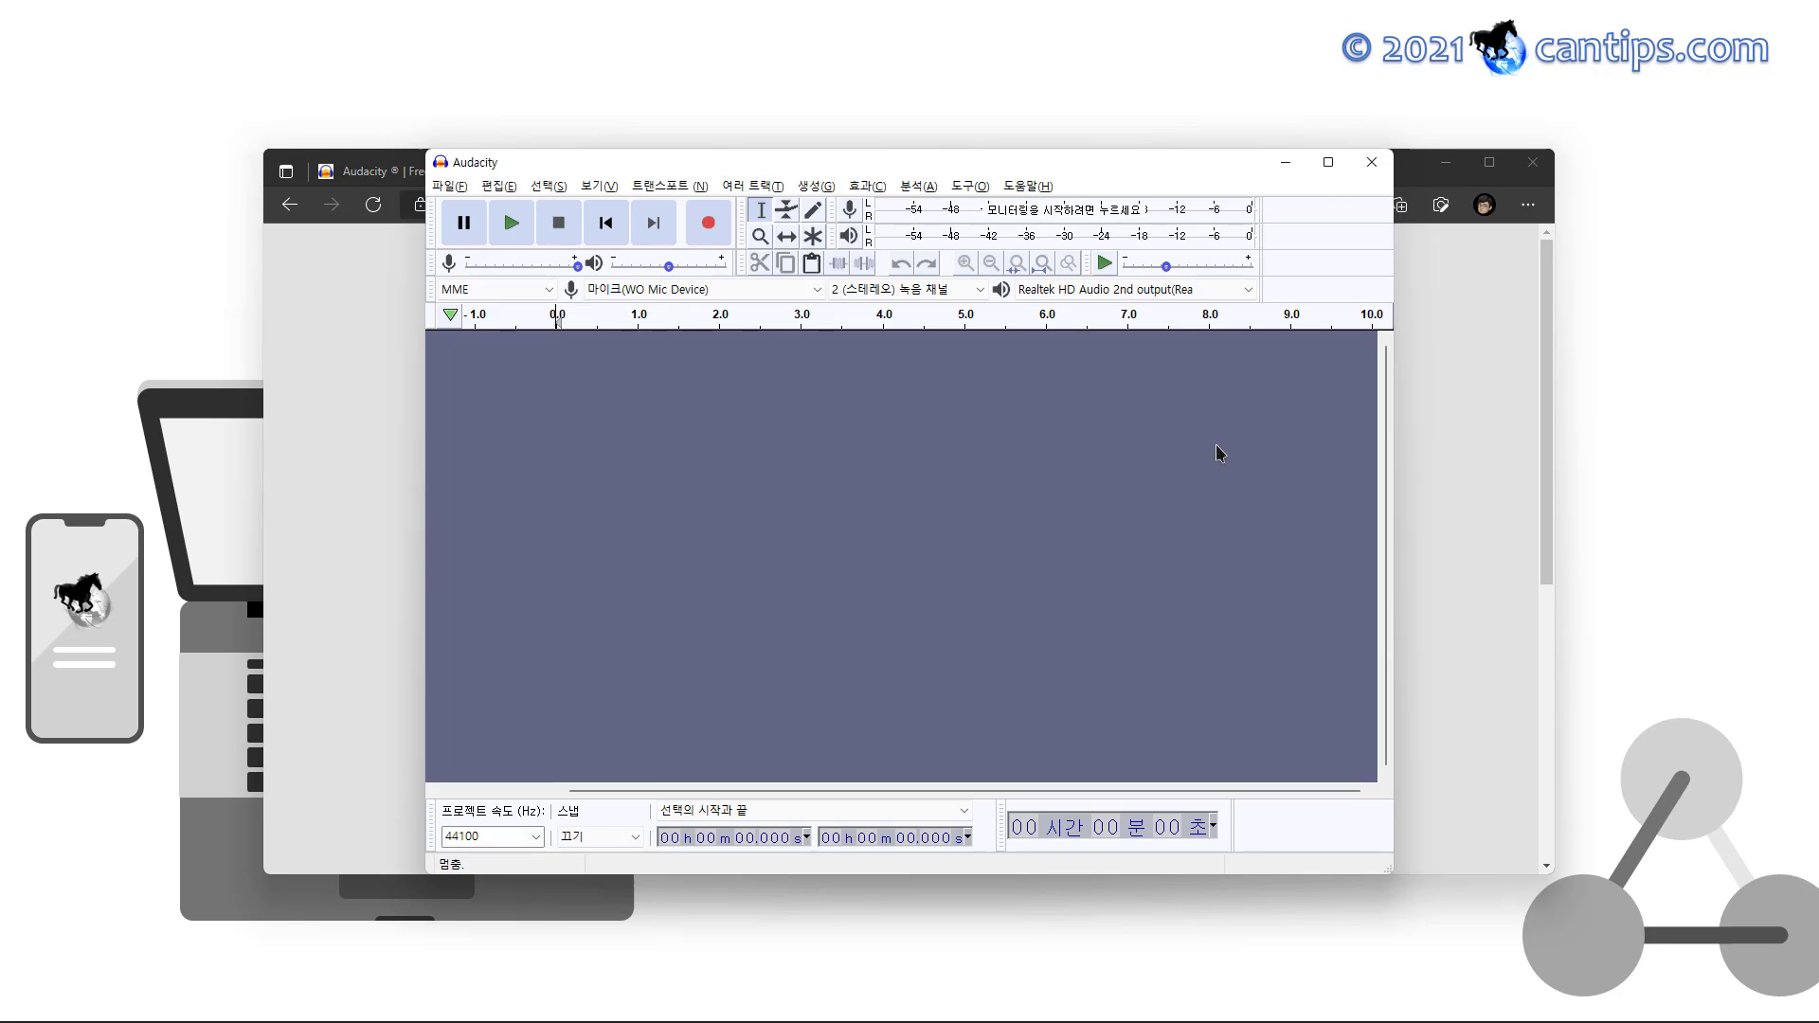
# Snap Audacity to the left half and ocenaudio to the right half of the screen
pyautogui.moveTo(1338, 169)
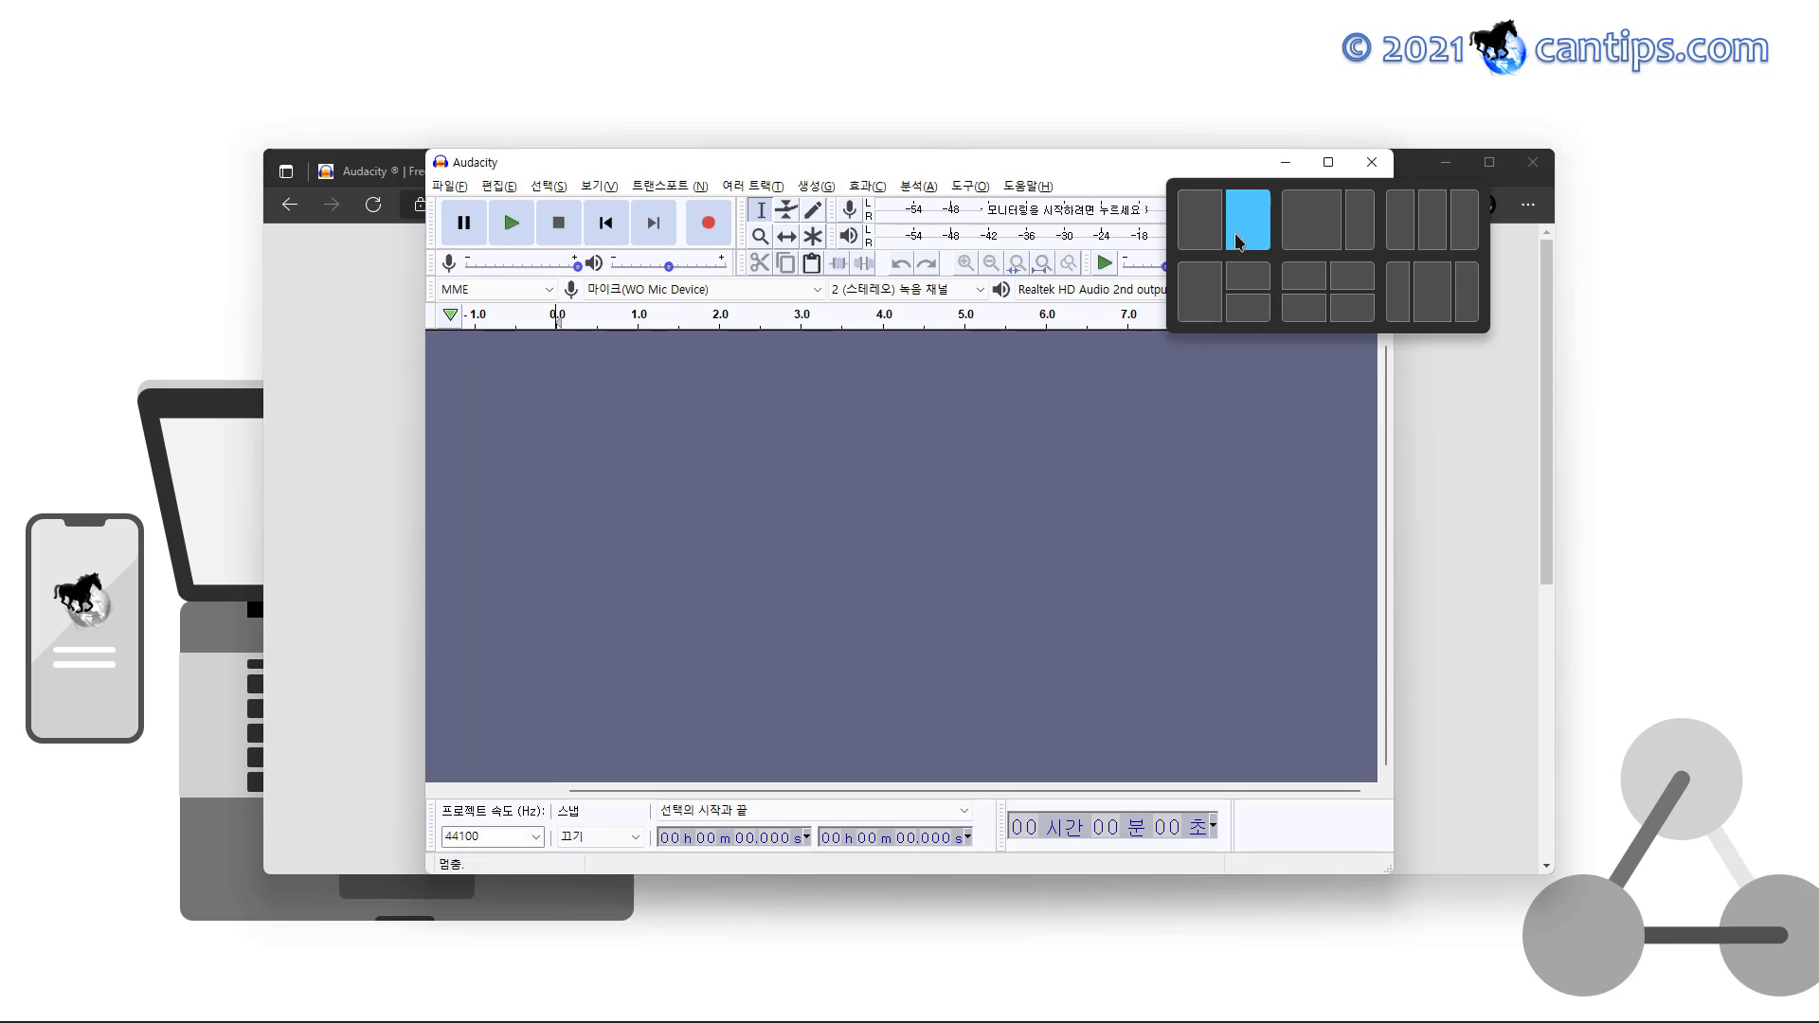
pyautogui.click(1201, 243)
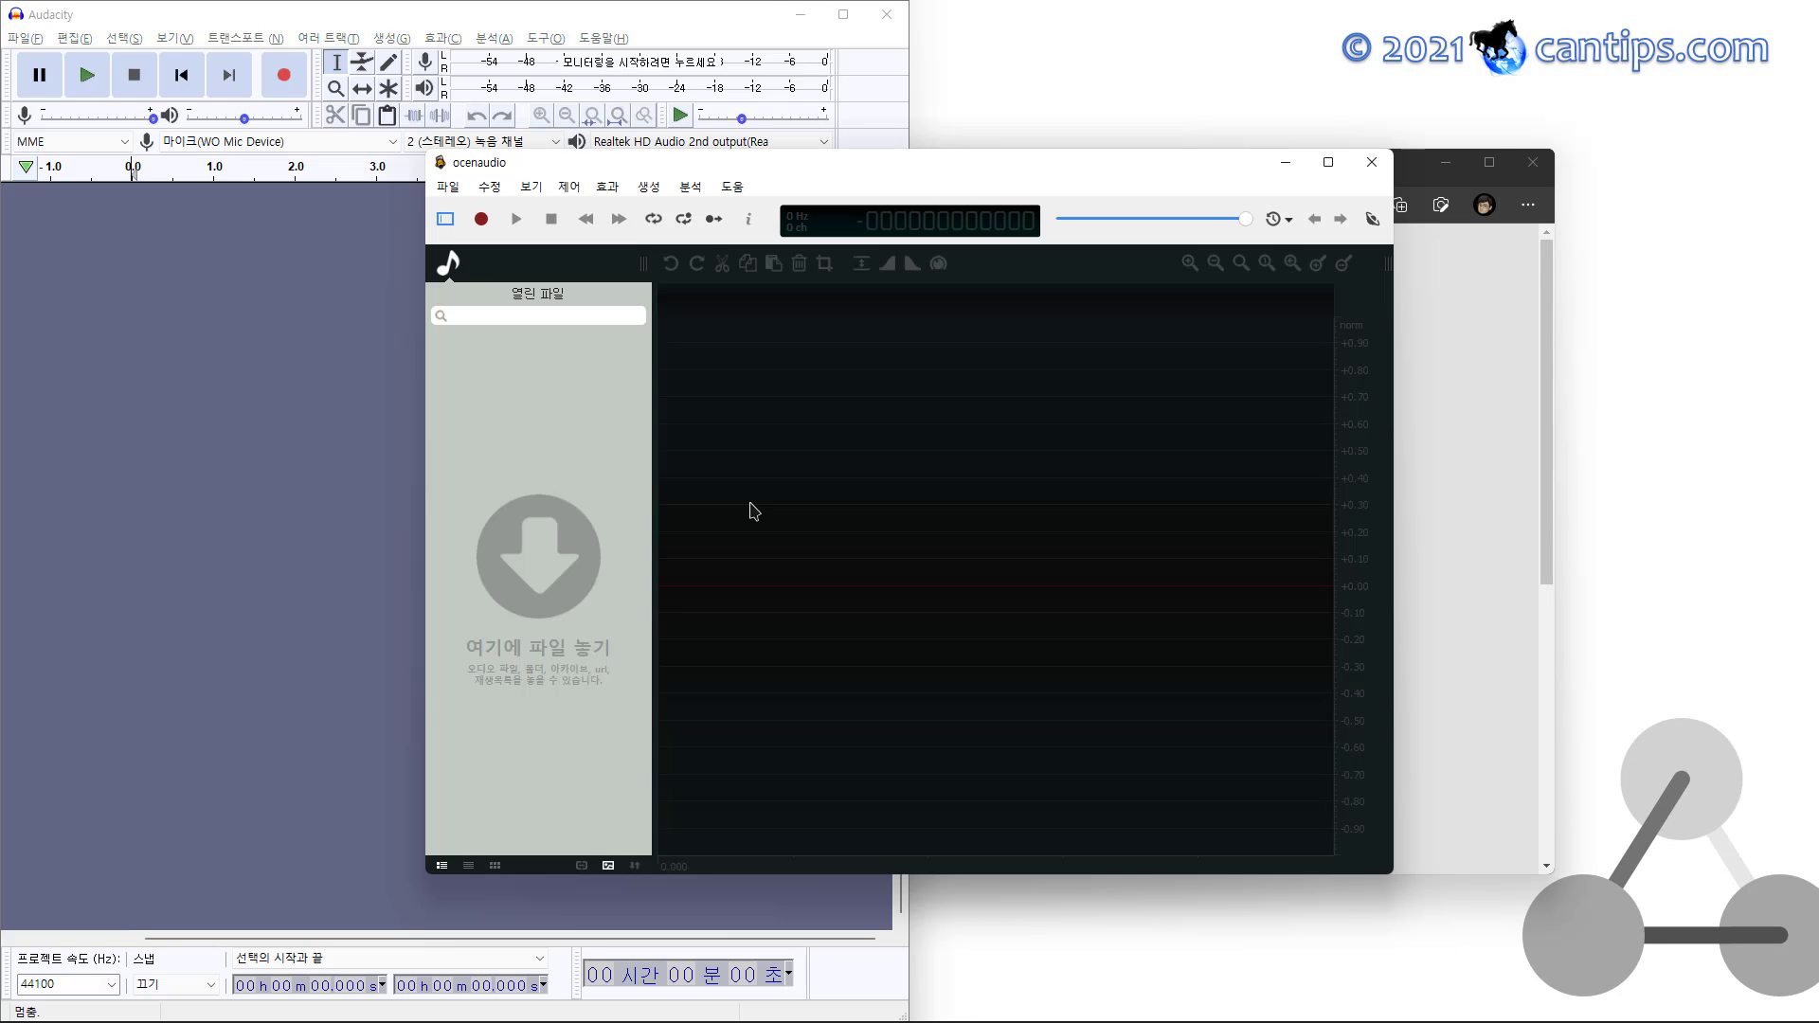
pyautogui.moveTo(1329, 174)
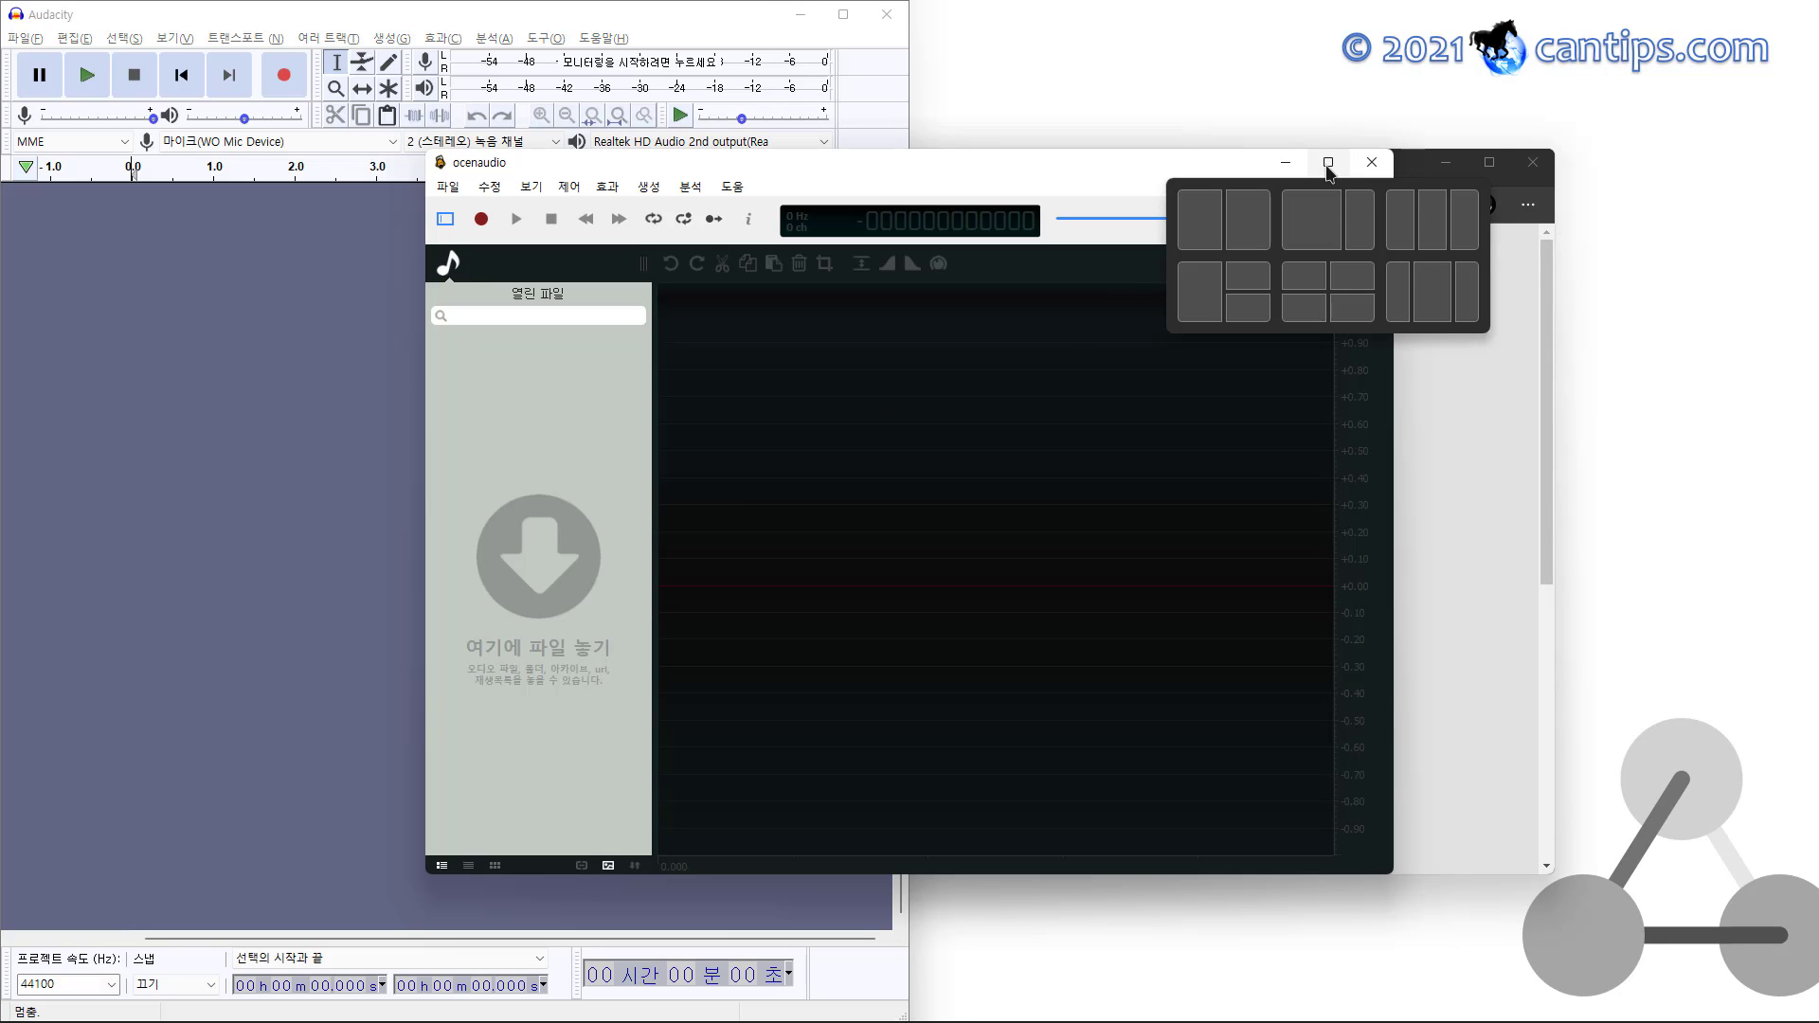
pyautogui.click(1248, 227)
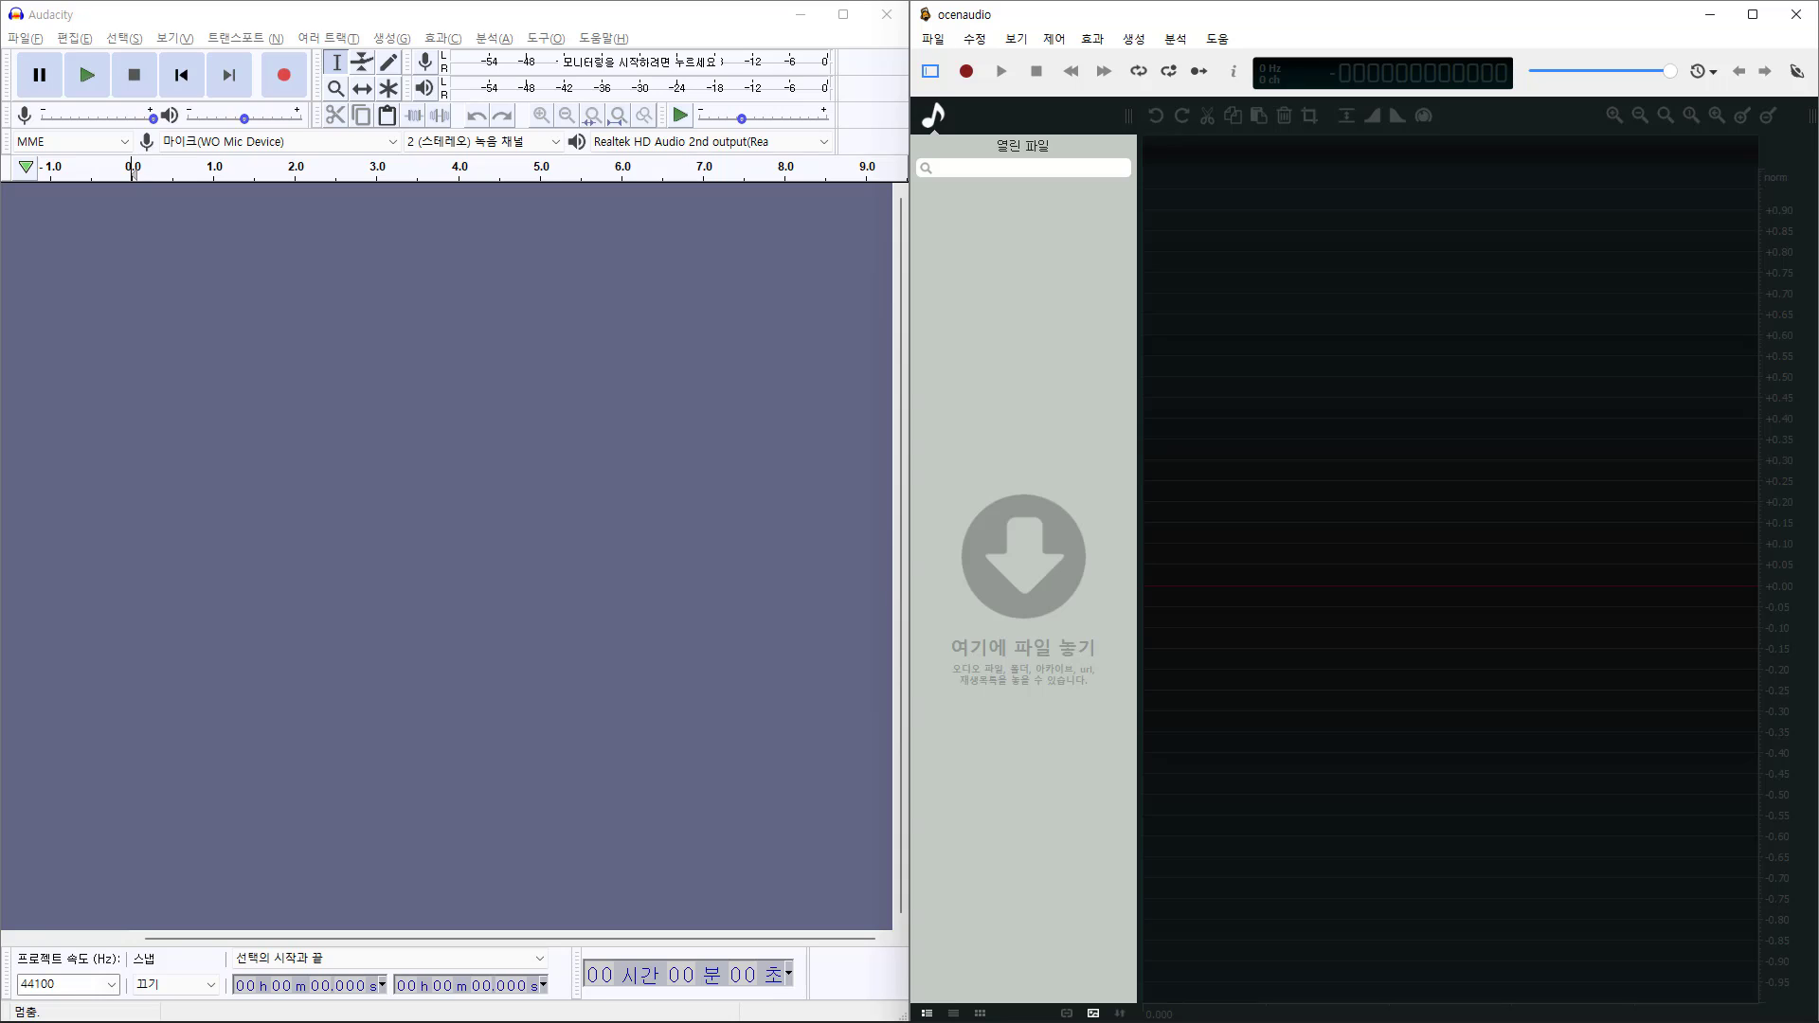
pyautogui.moveTo(0, 569); pyautogui.dragTo(512, 498)
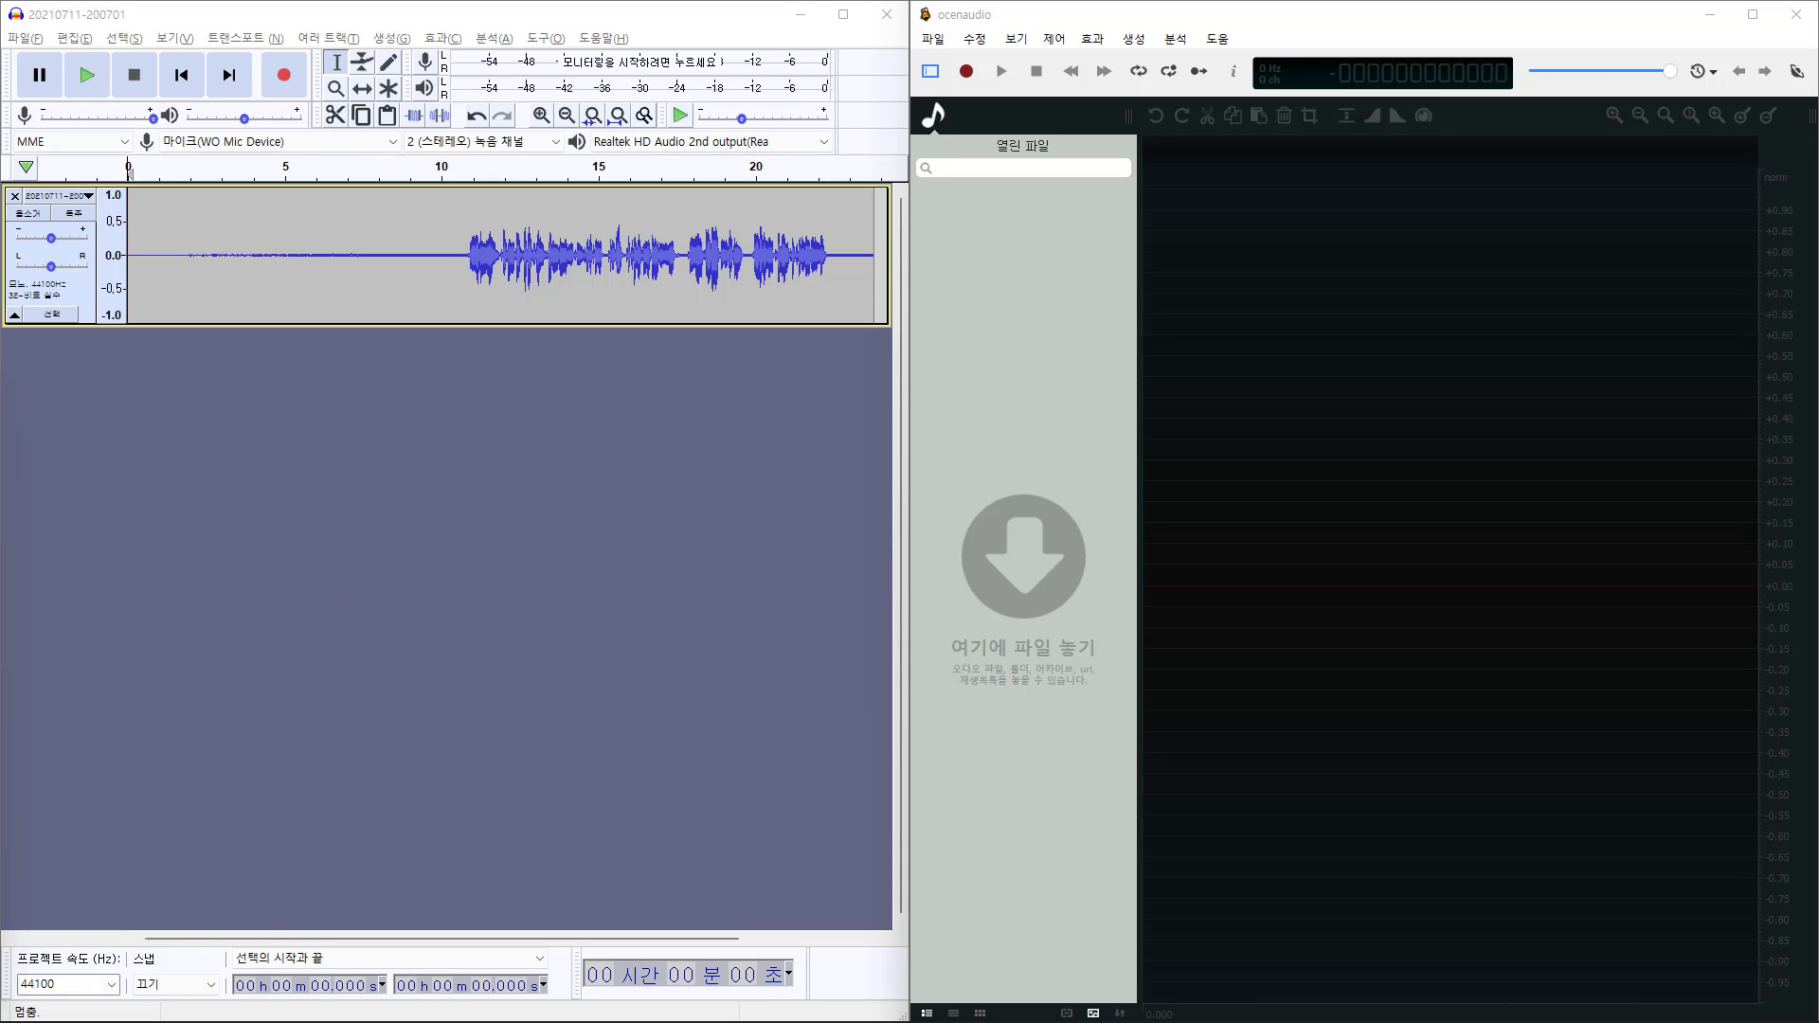
pyautogui.moveTo(345, 725); pyautogui.dragTo(1516, 350)
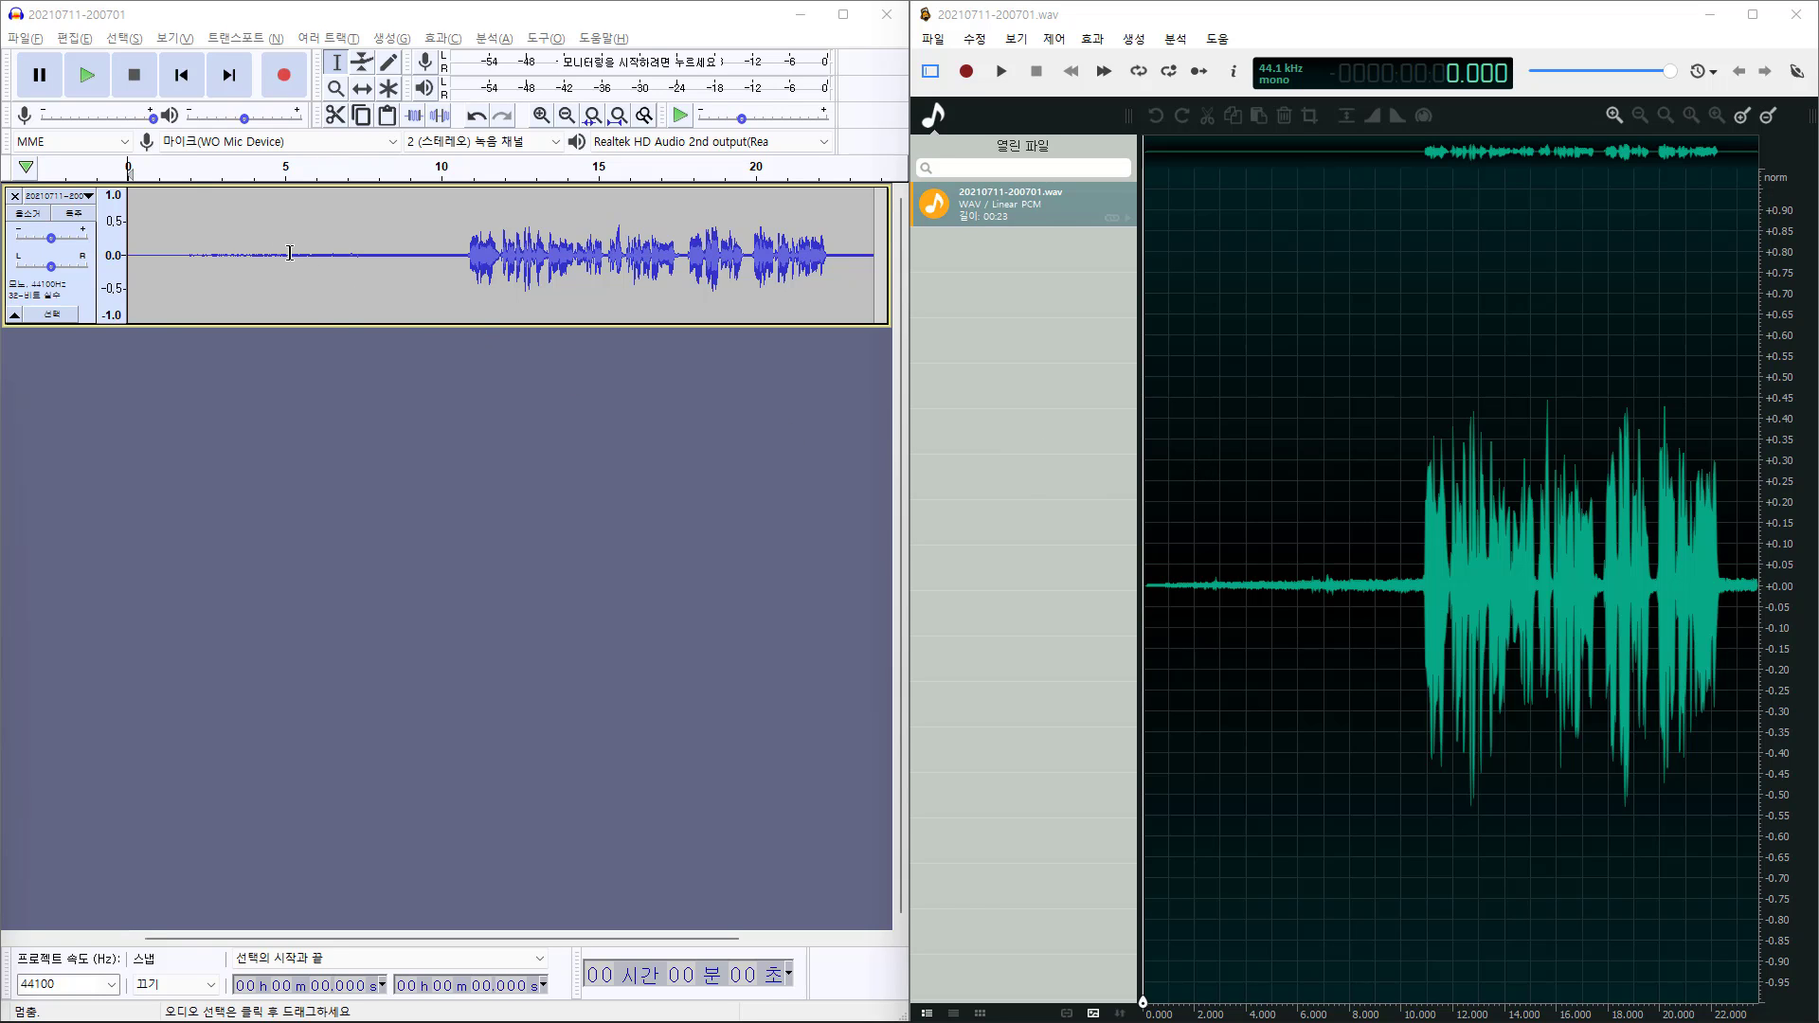
pyautogui.click(83, 84)
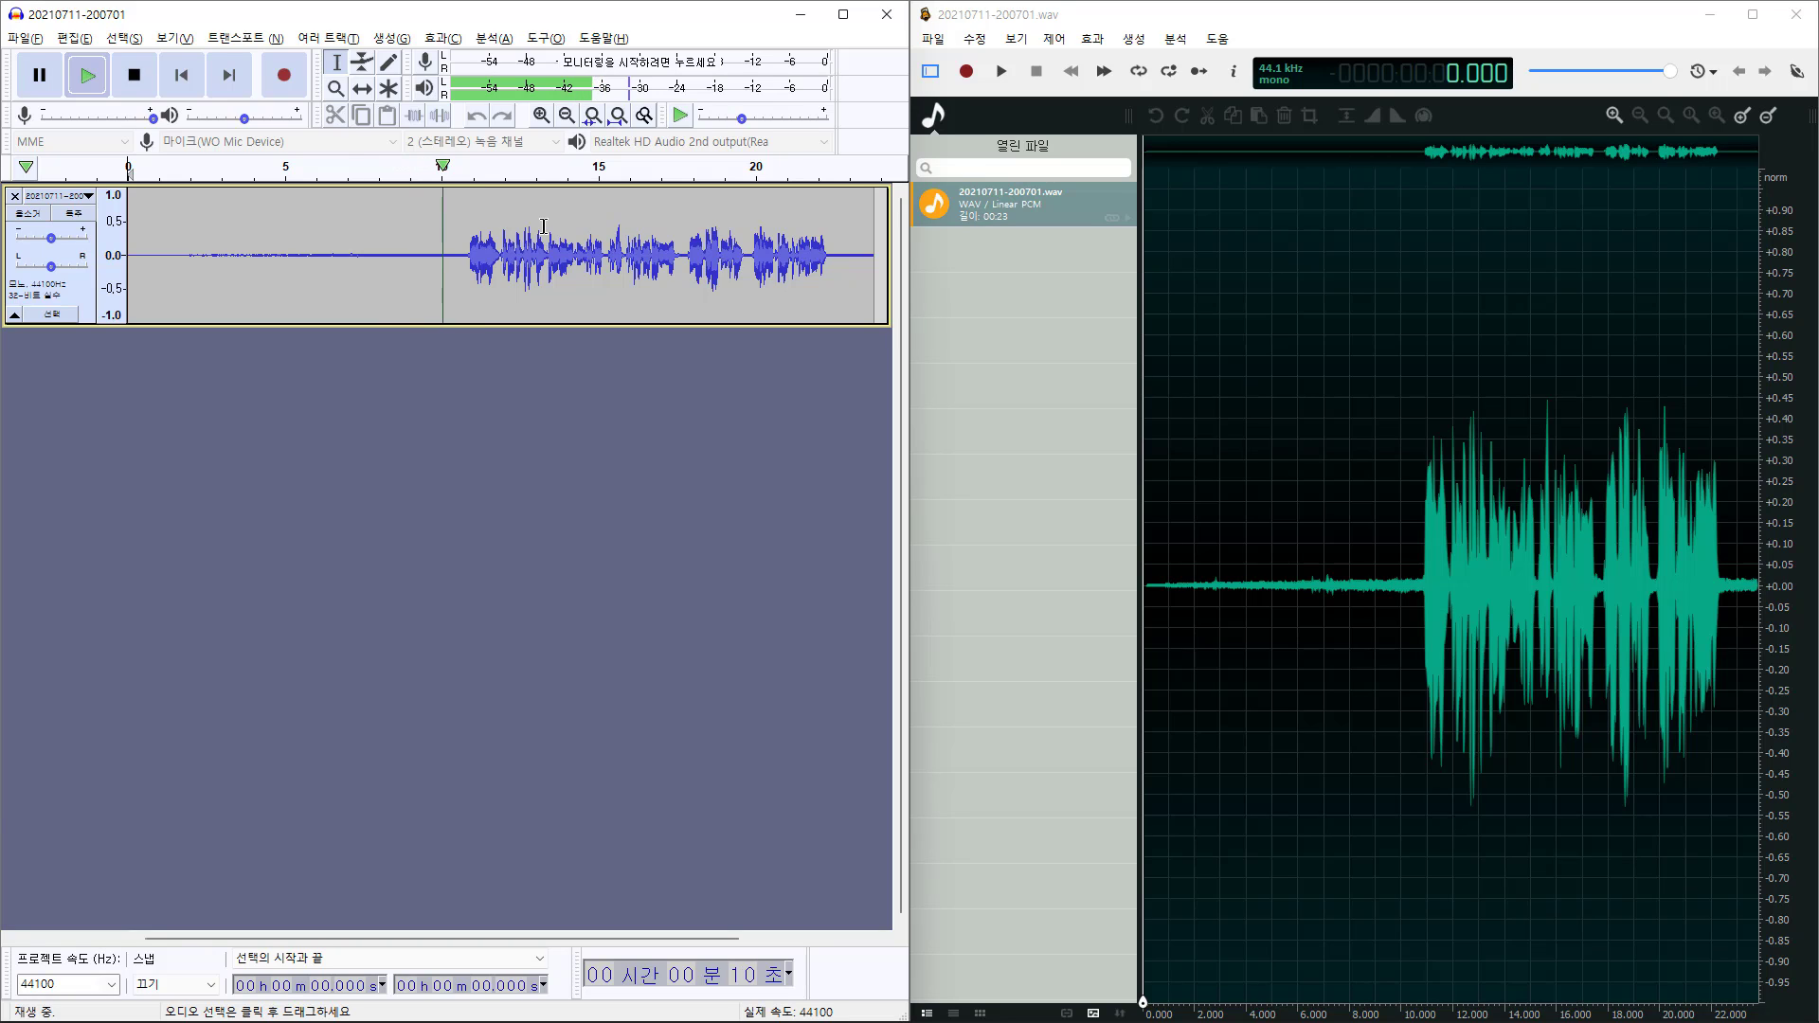
# Stop Audacity, then play the recording in ocenaudio from about 8.8 s, pausing at 11.416
pyautogui.click(135, 78)
pyautogui.click(1370, 460)
pyautogui.click(1371, 460)
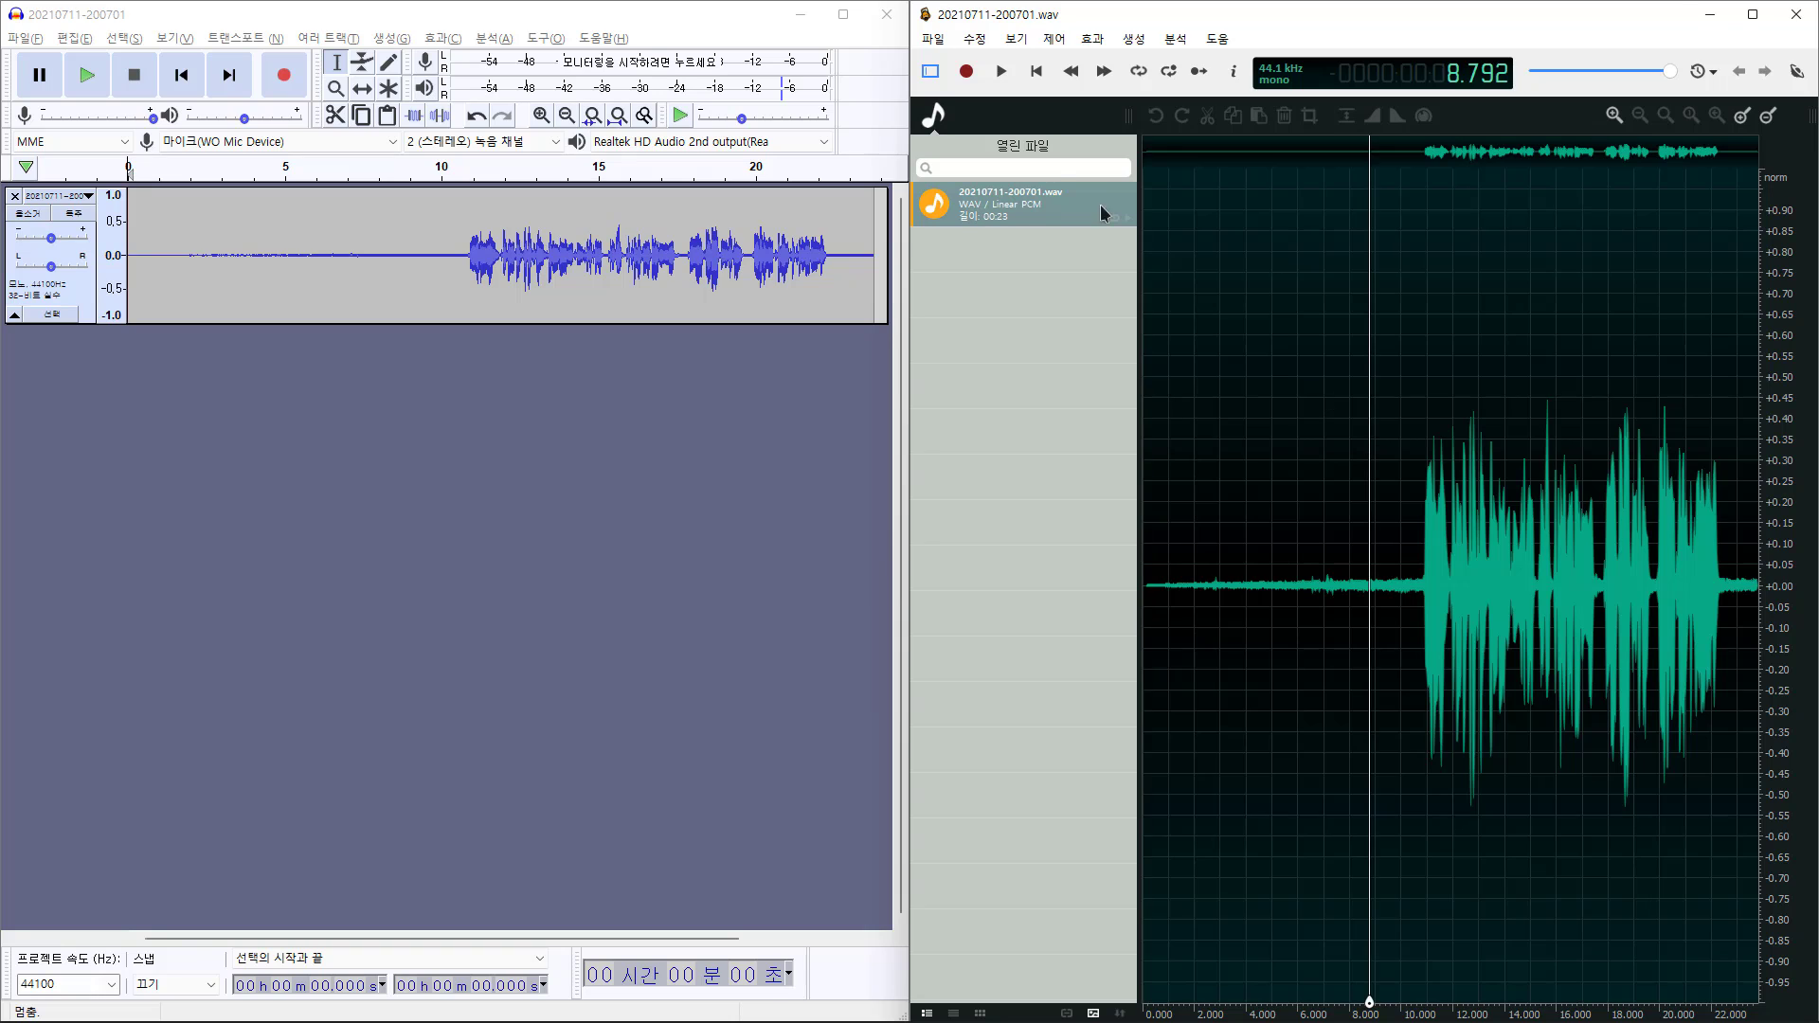
pyautogui.click(1001, 72)
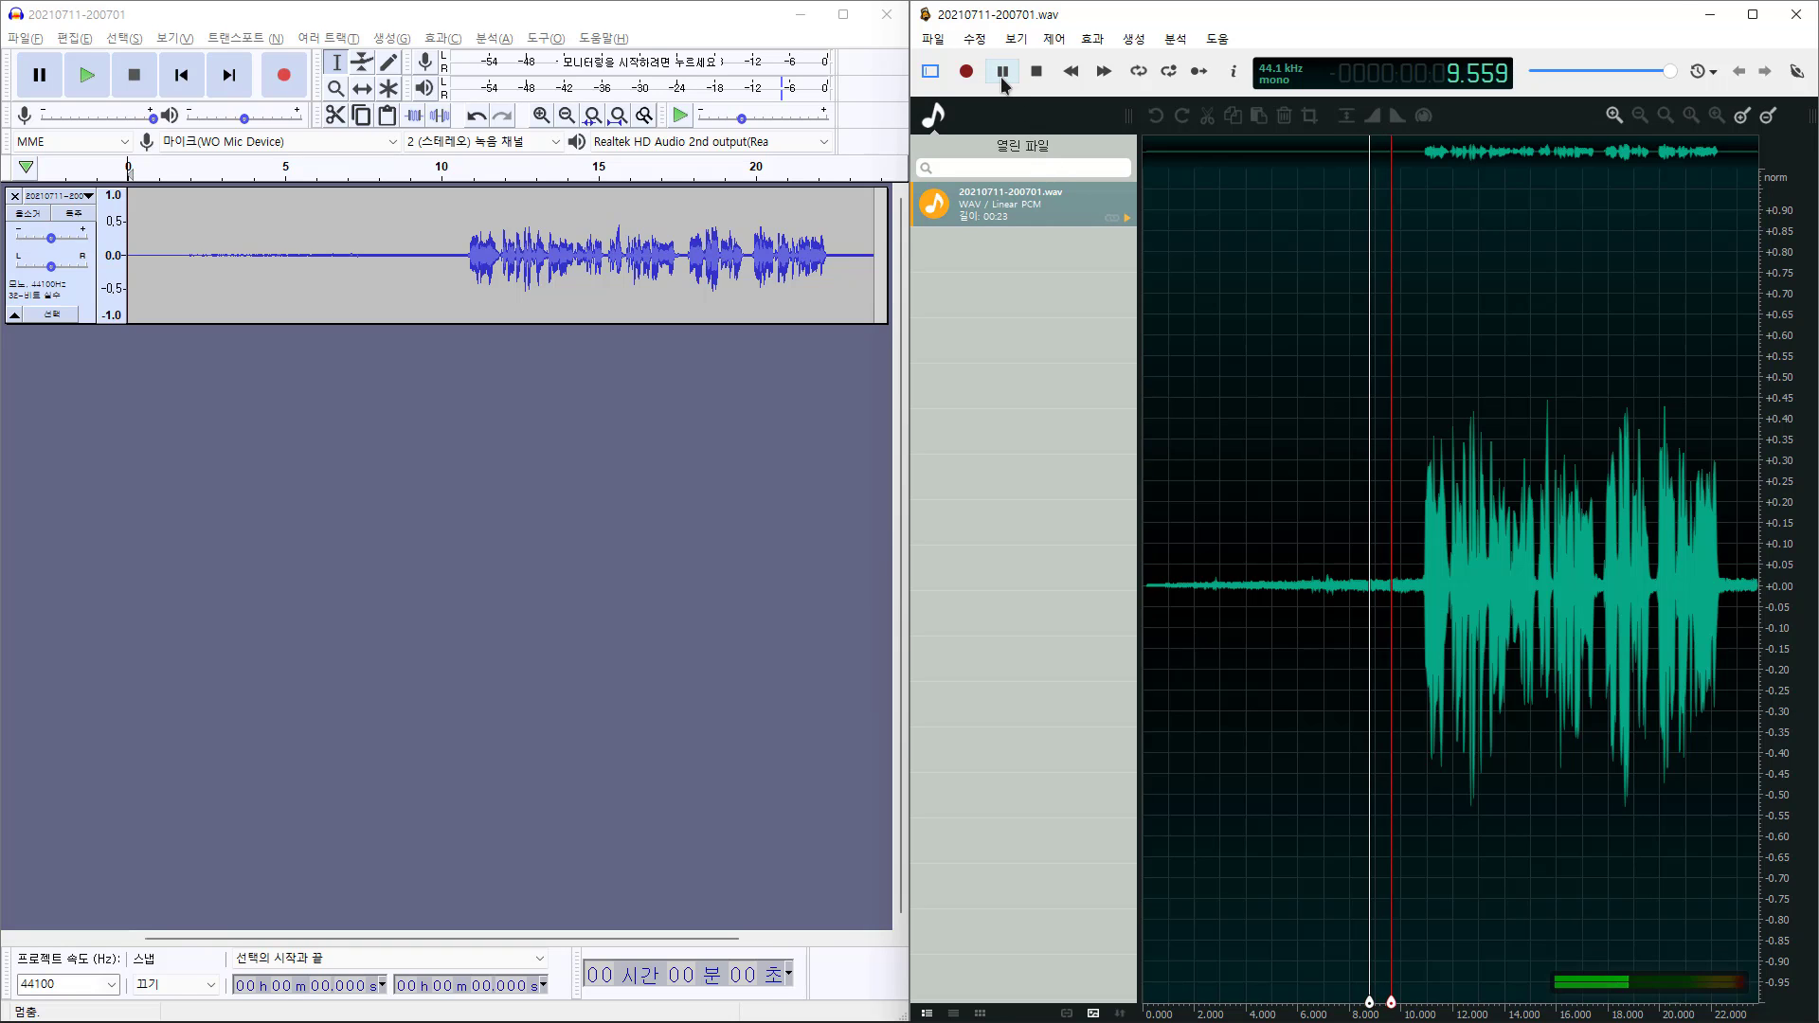
pyautogui.click(1003, 83)
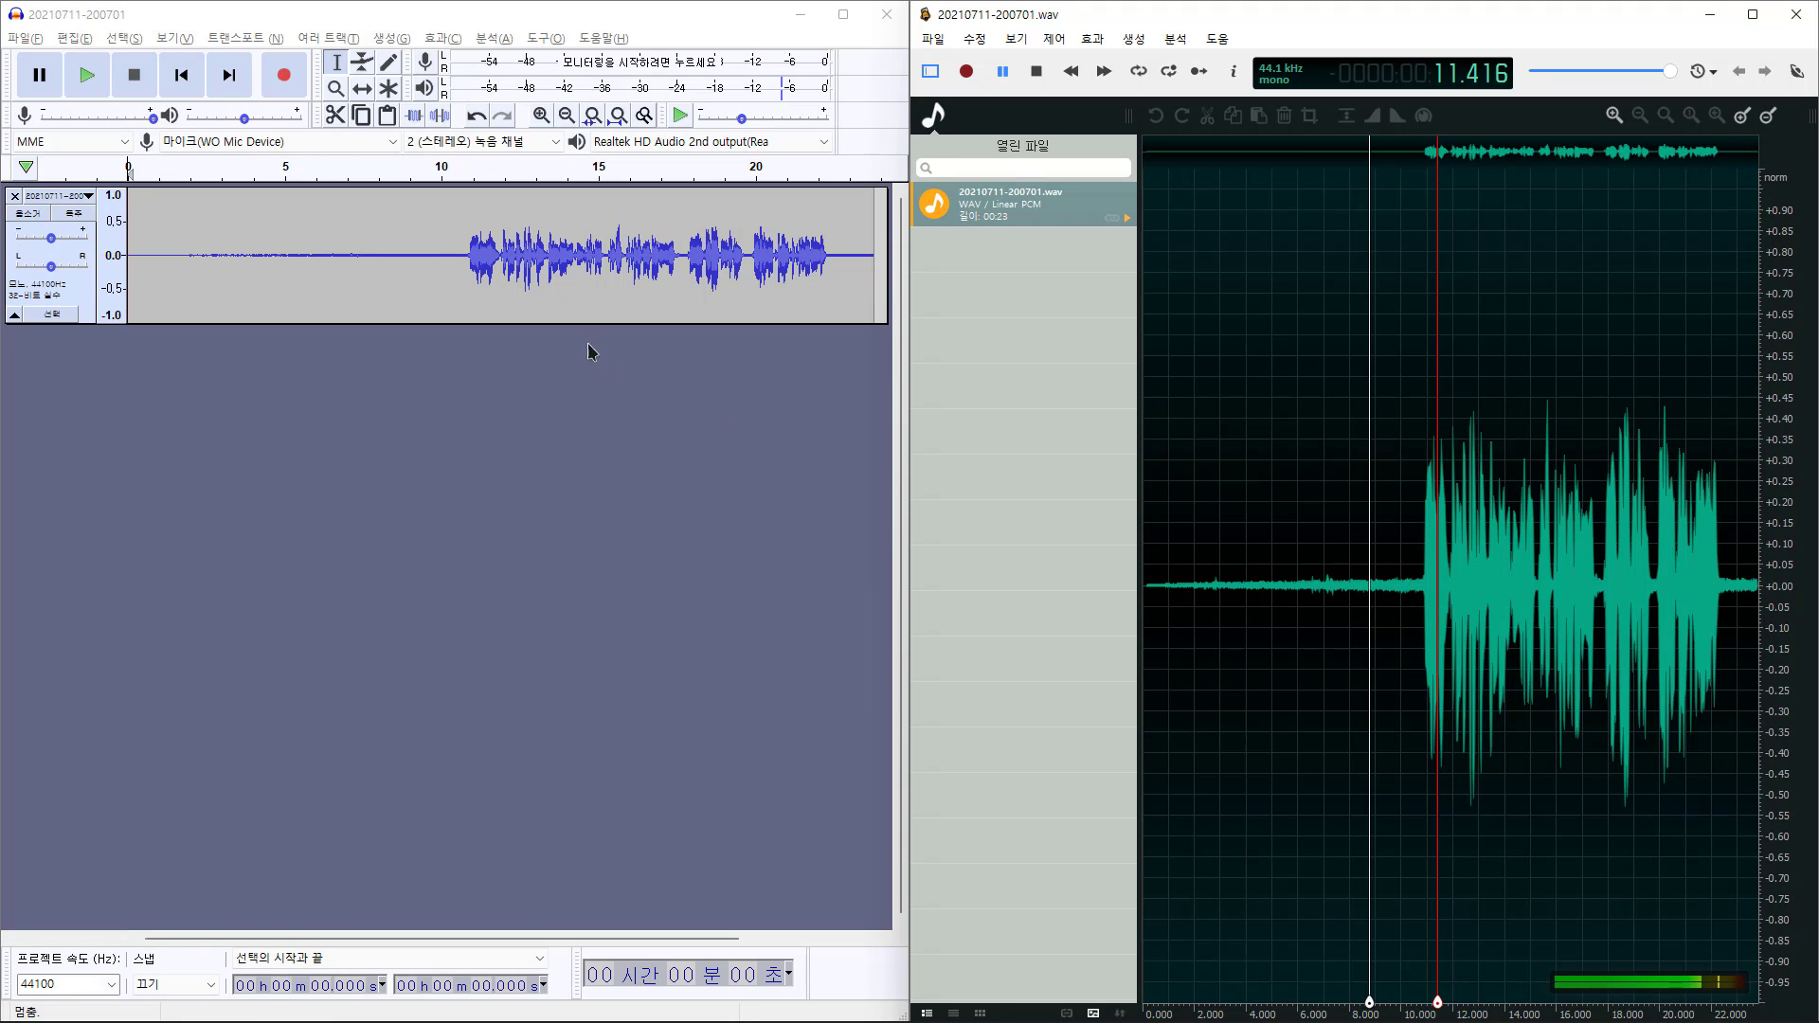
# Enlarge the track, select the first 10.26 s of background noise, and get a noise profile
pyautogui.moveTo(451, 322); pyautogui.dragTo(436, 758)
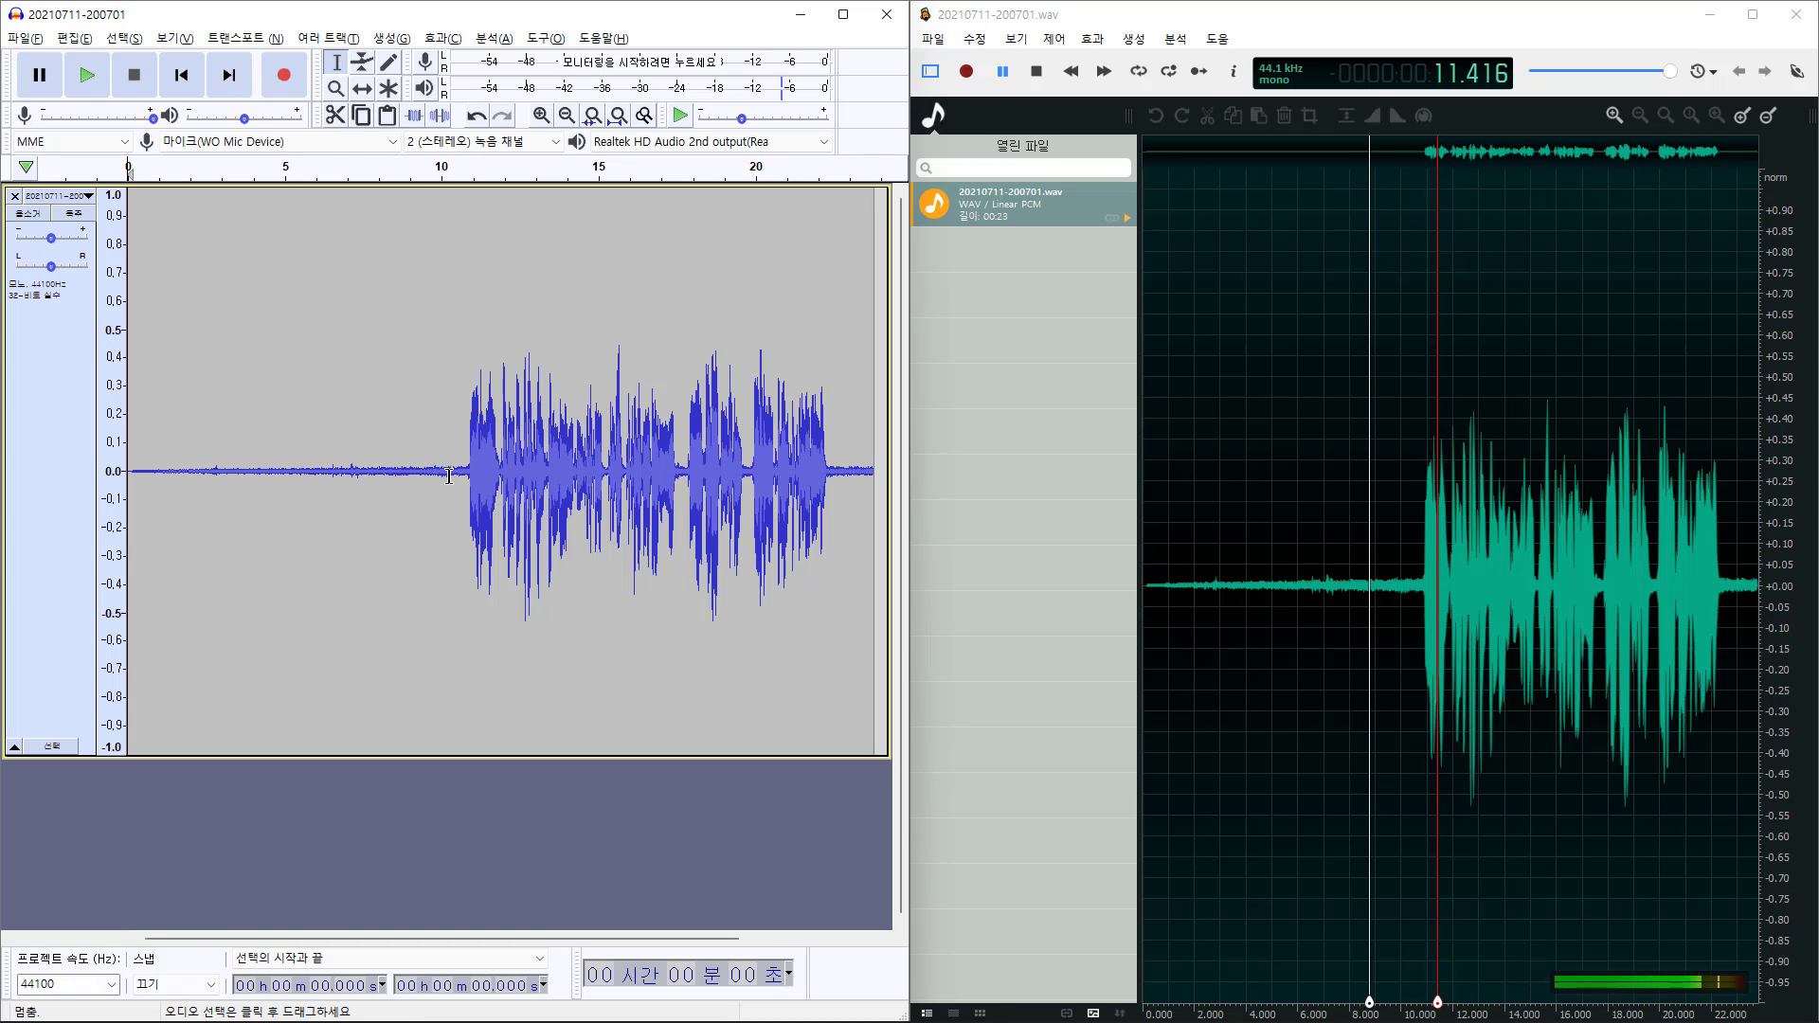
pyautogui.moveTo(449, 476); pyautogui.dragTo(122, 460)
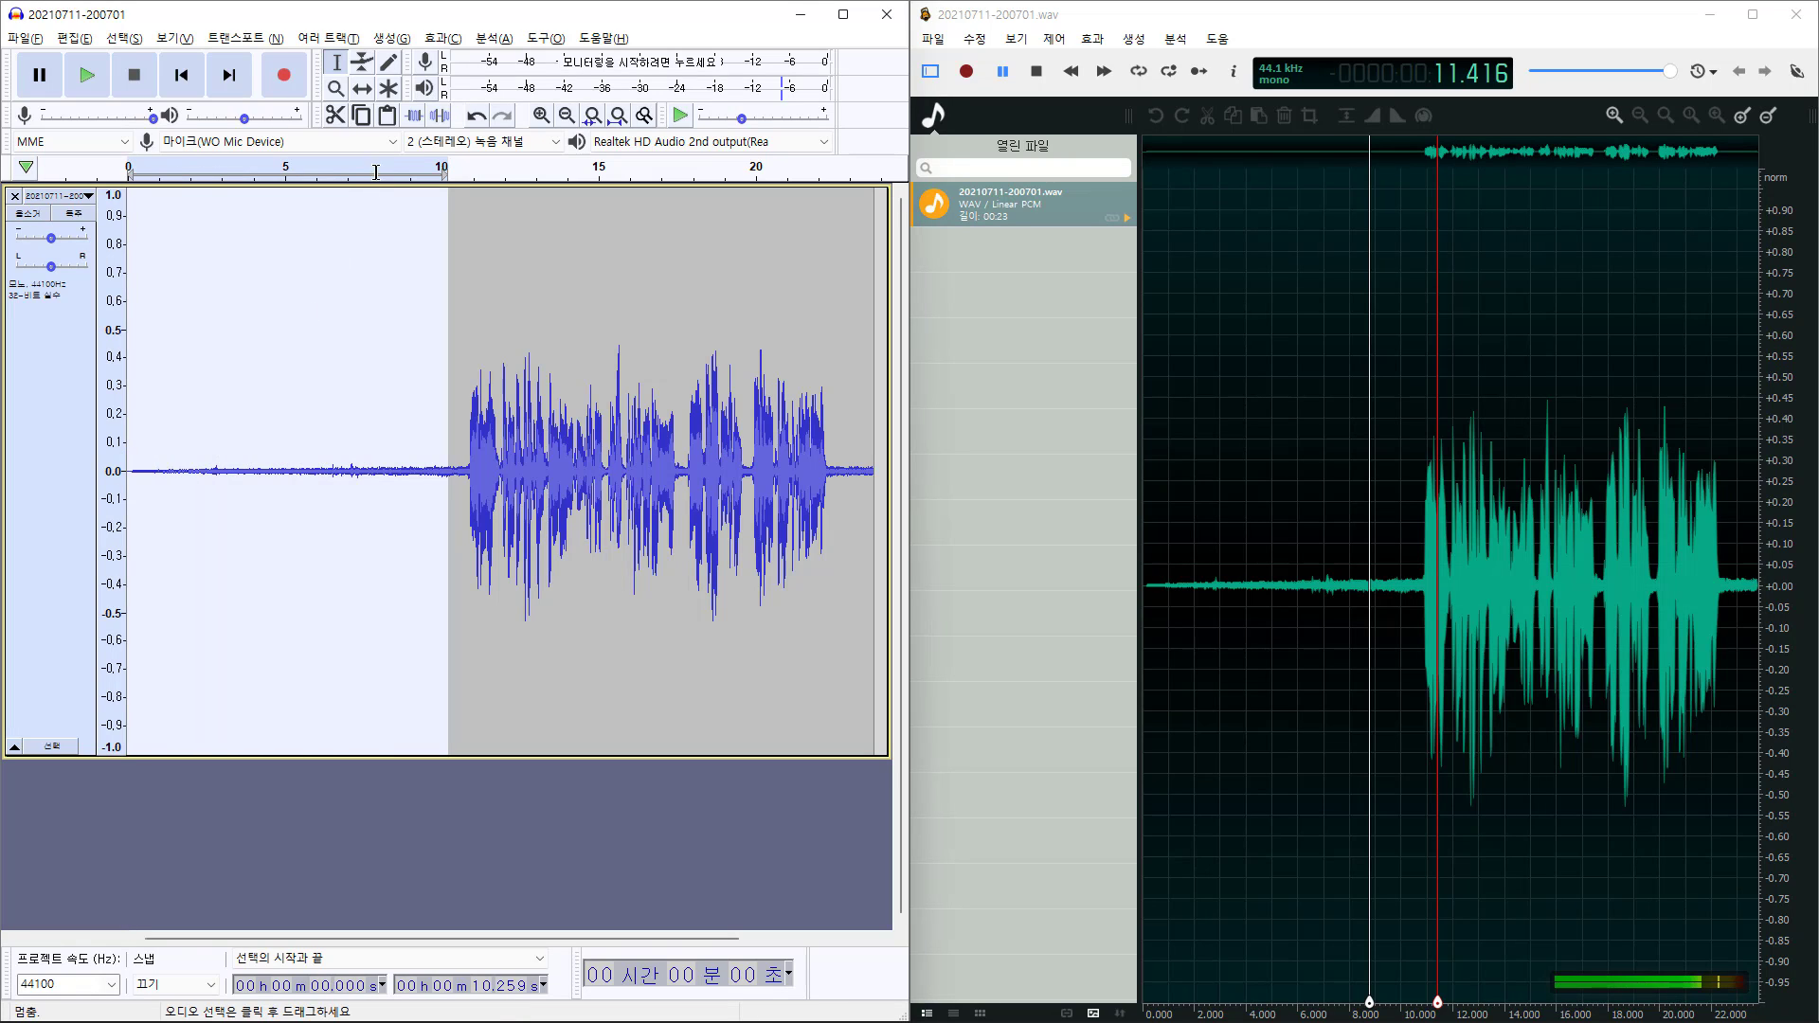
pyautogui.click(443, 38)
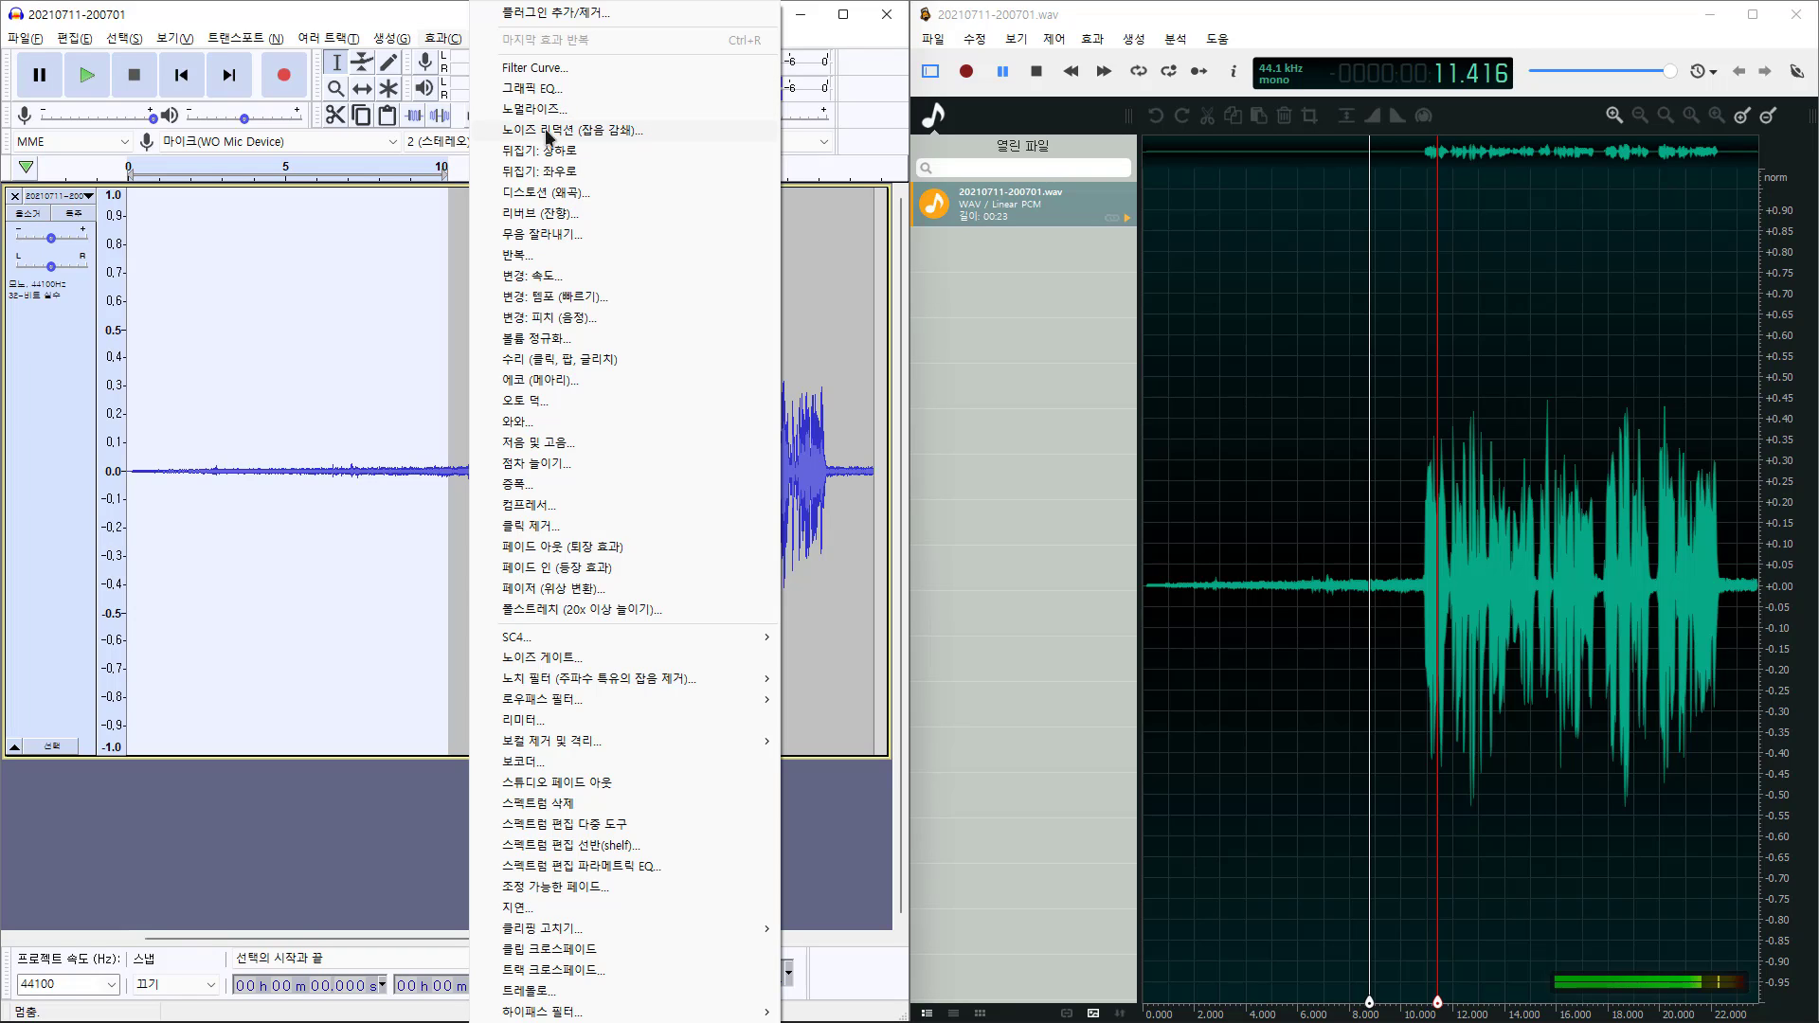
pyautogui.click(656, 131)
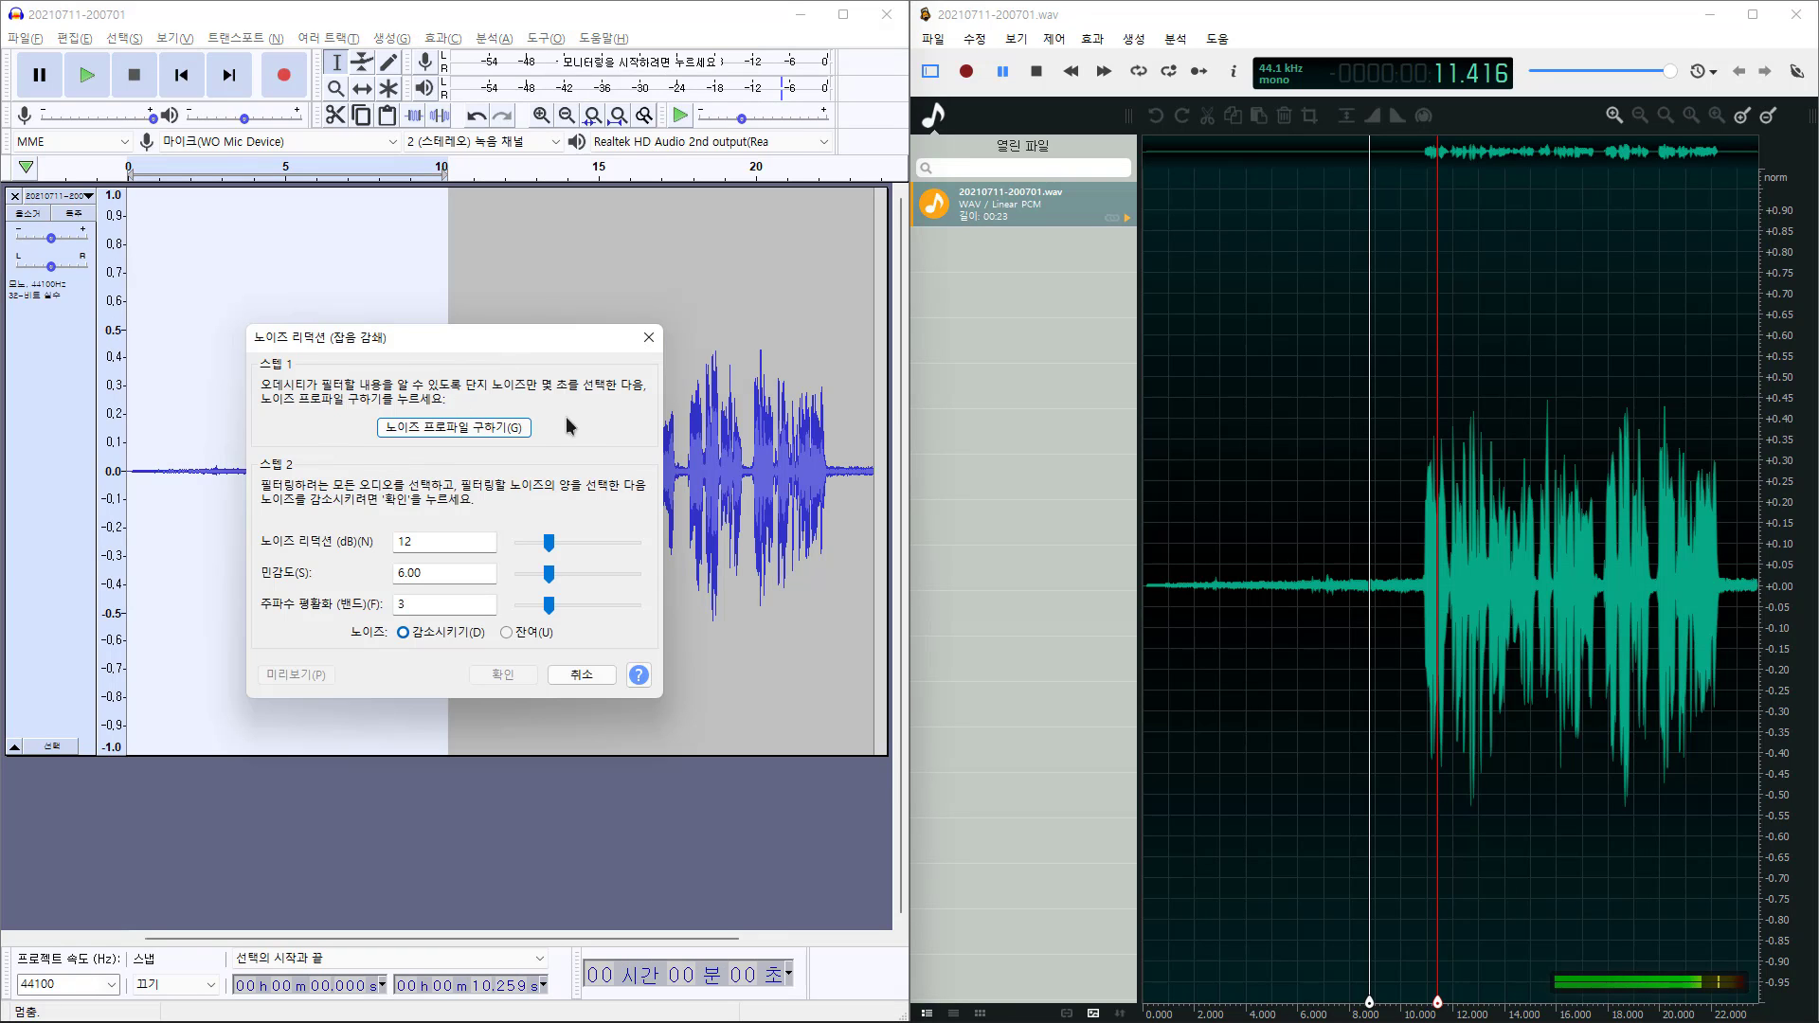
pyautogui.click(436, 429)
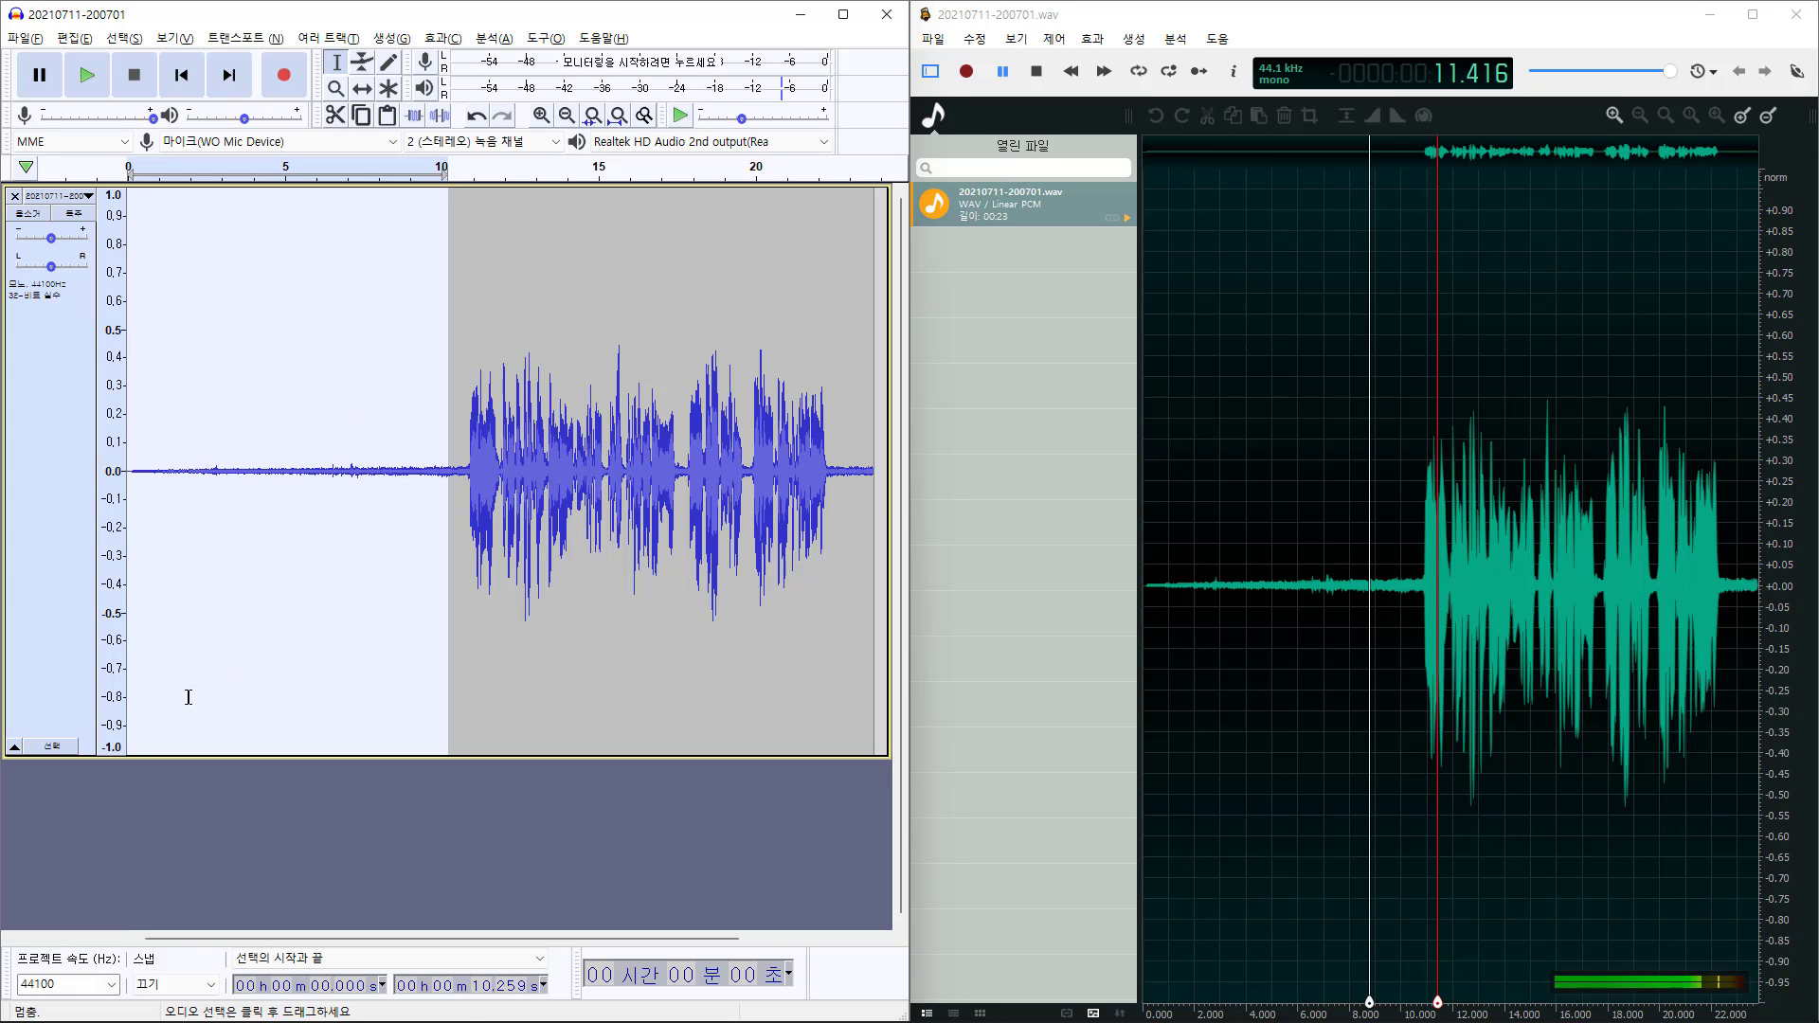
# Select the whole track and apply Repeat Noise Reduction to it
pyautogui.click(70, 753)
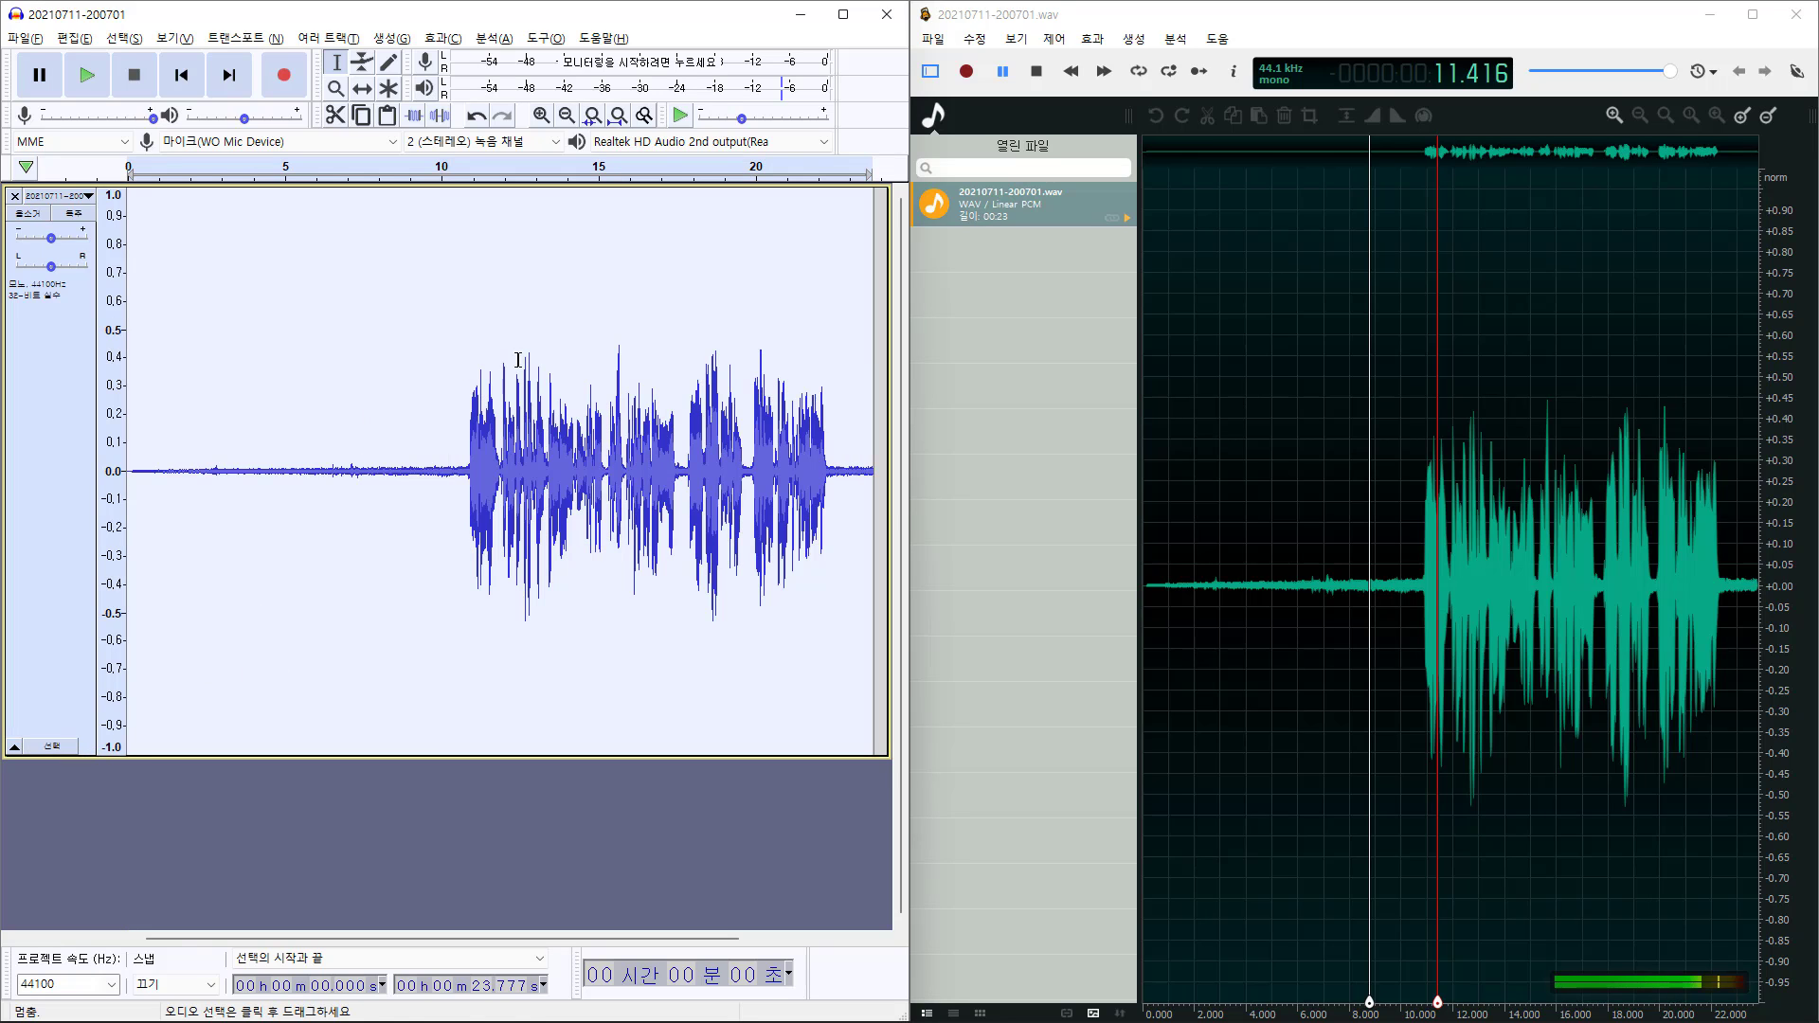
pyautogui.click(453, 38)
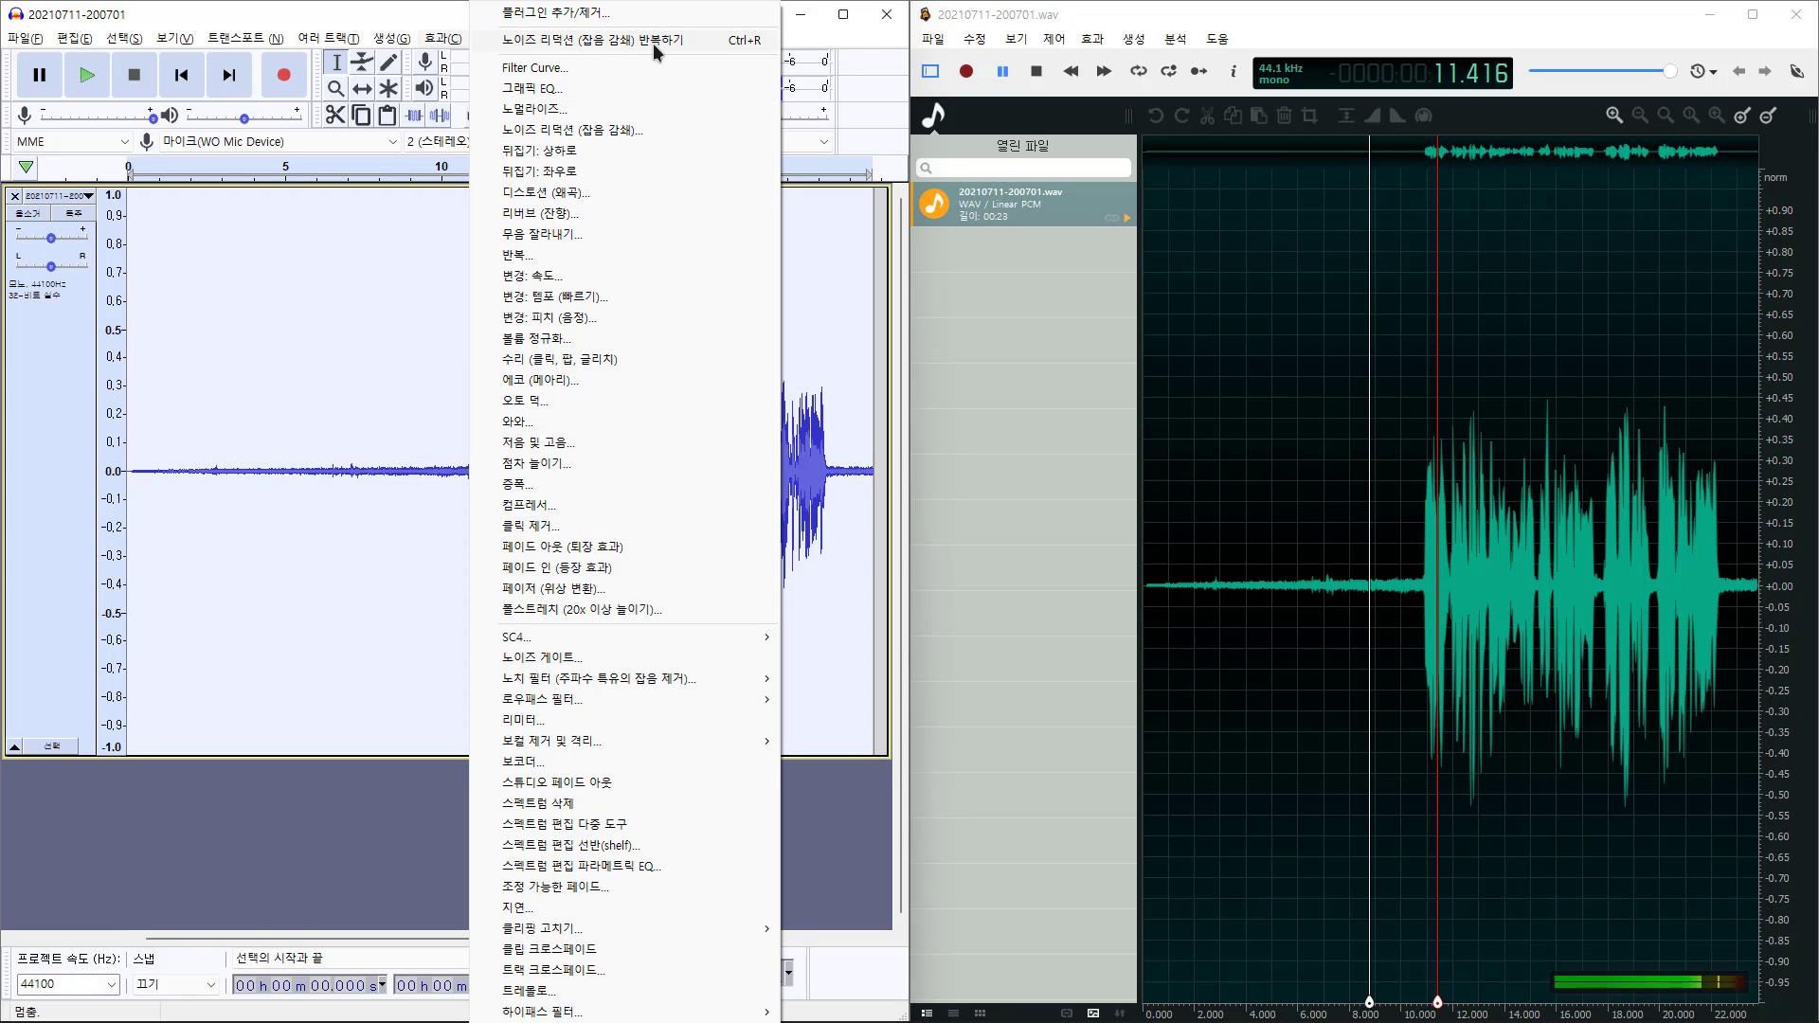
pyautogui.click(652, 42)
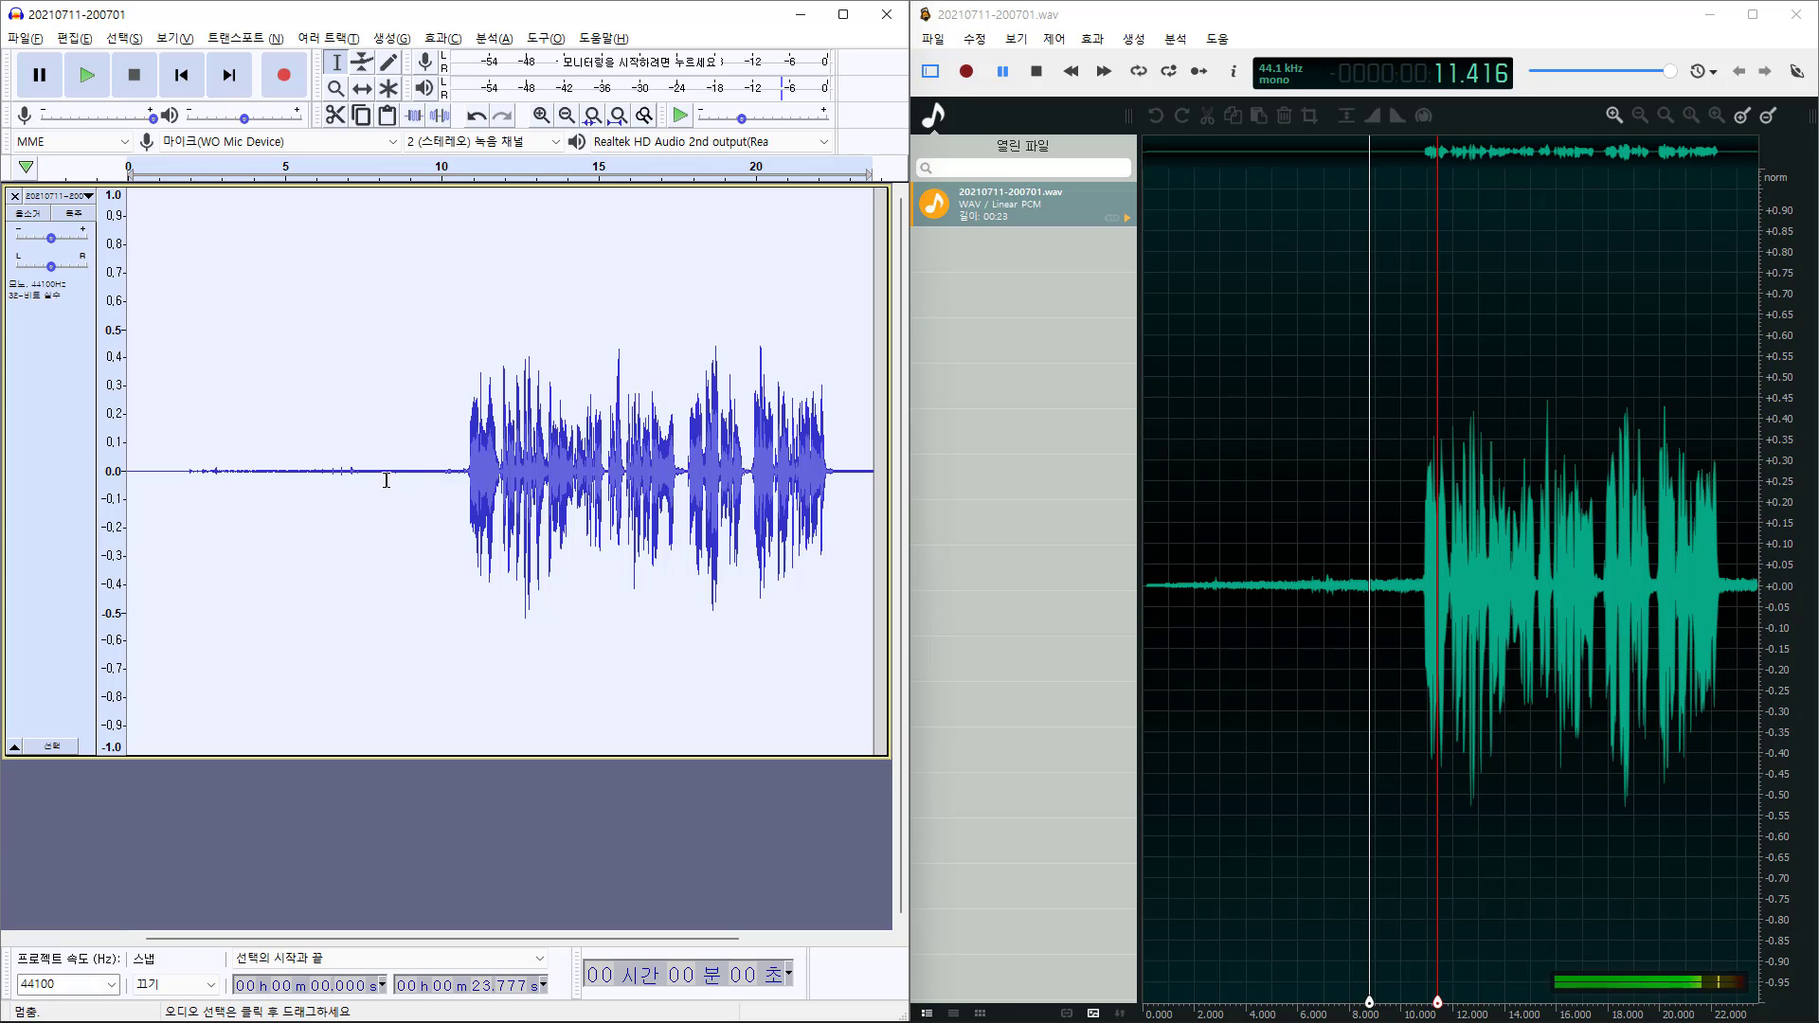
# Play the denoised audio from 8.419 s to about 13 s, then stop
pyautogui.click(391, 478)
pyautogui.click(101, 82)
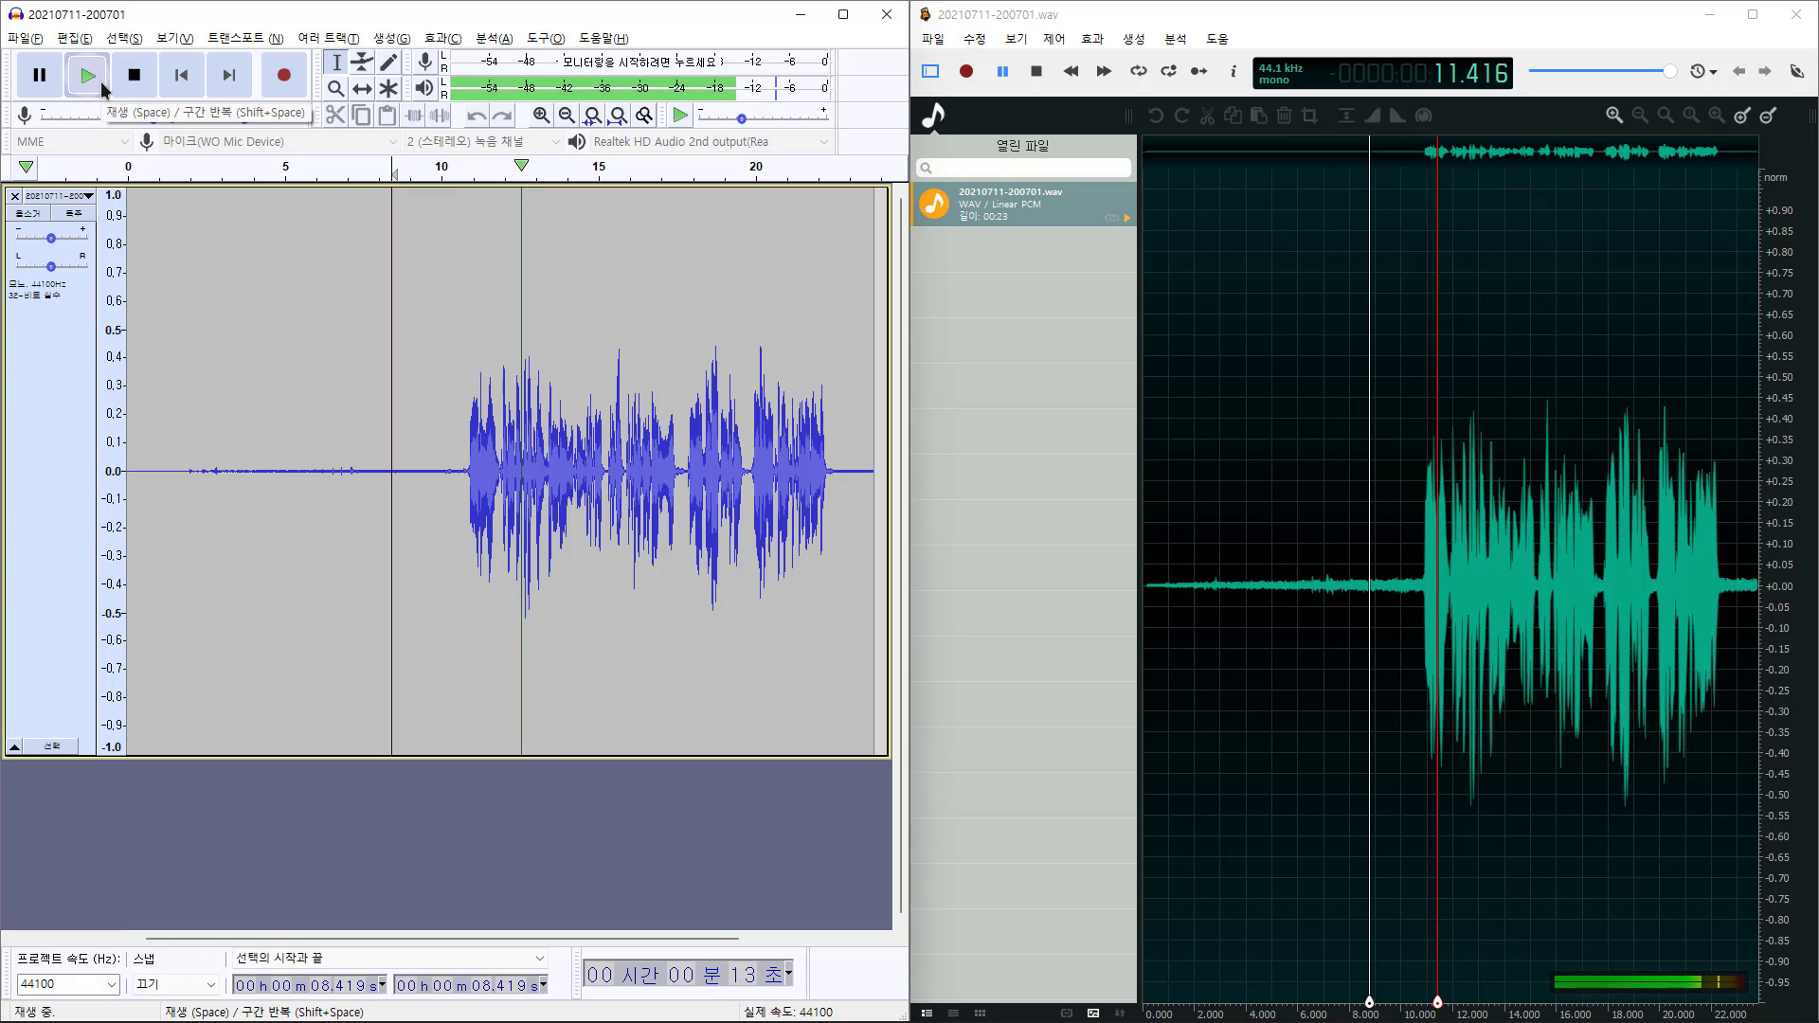
pyautogui.click(133, 78)
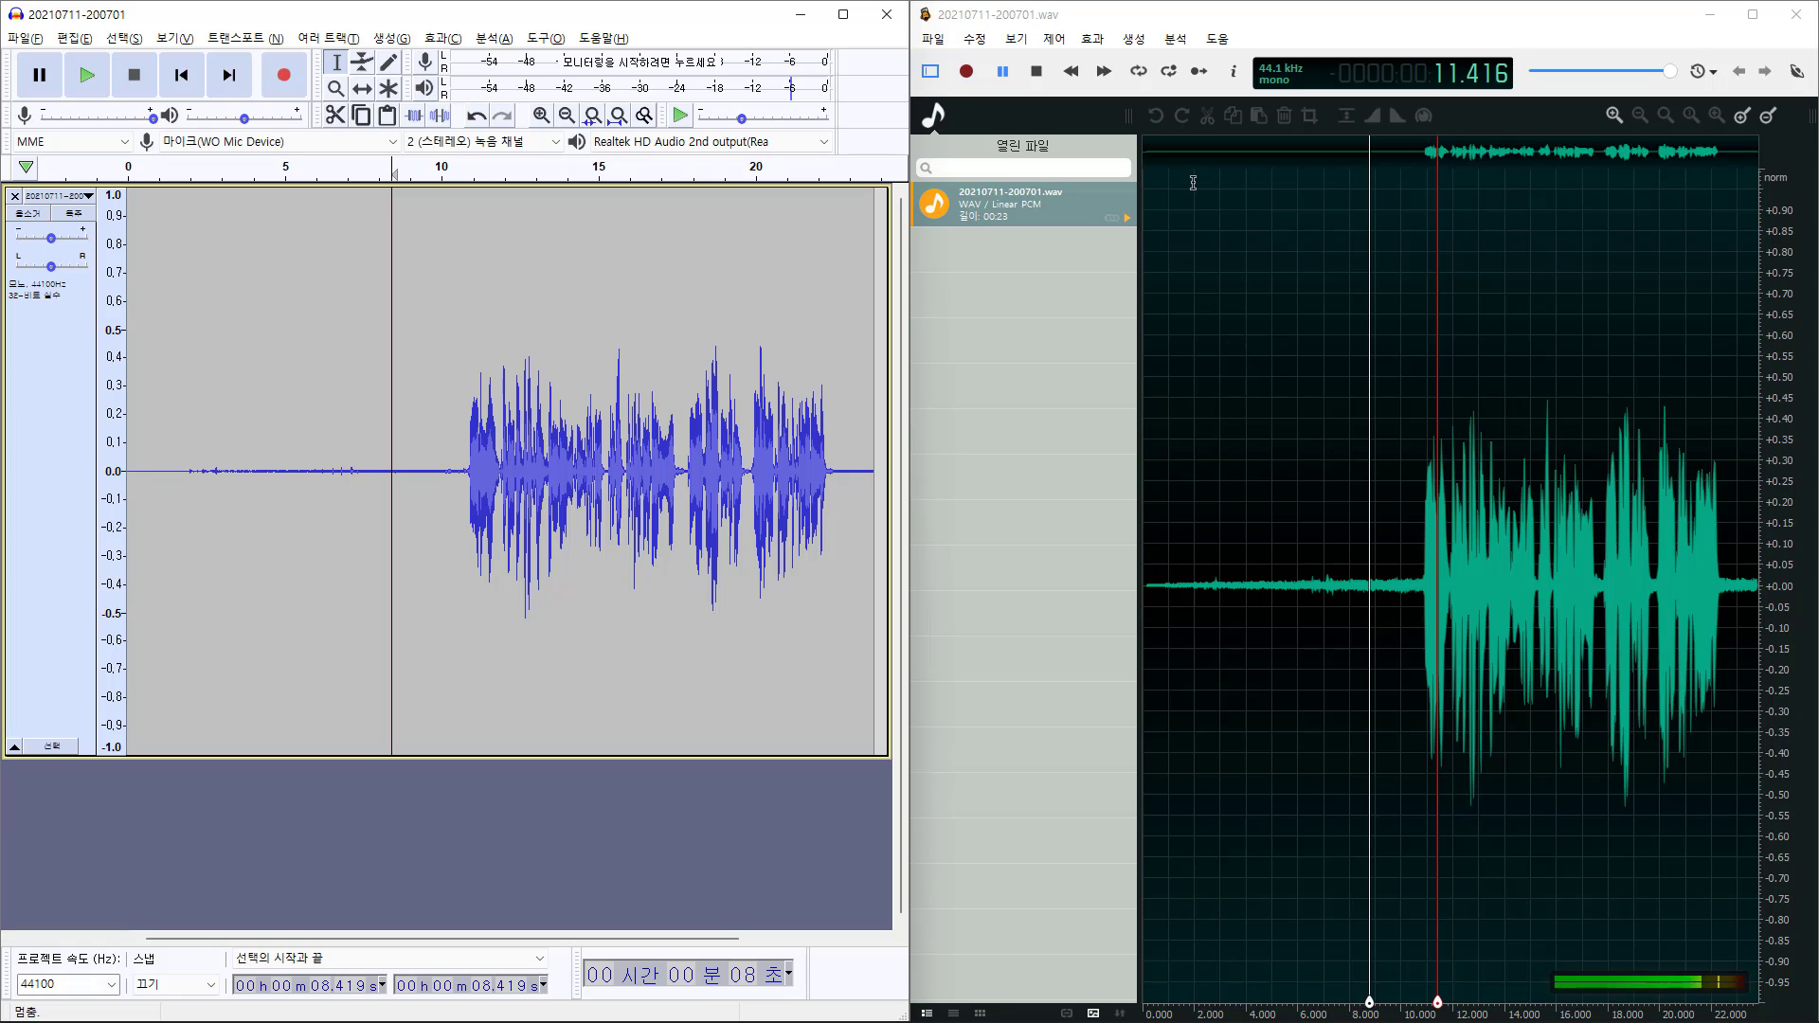
# Open ocenaudio's Noise Reduction settings, then close them without applying anything
pyautogui.click(1360, 36)
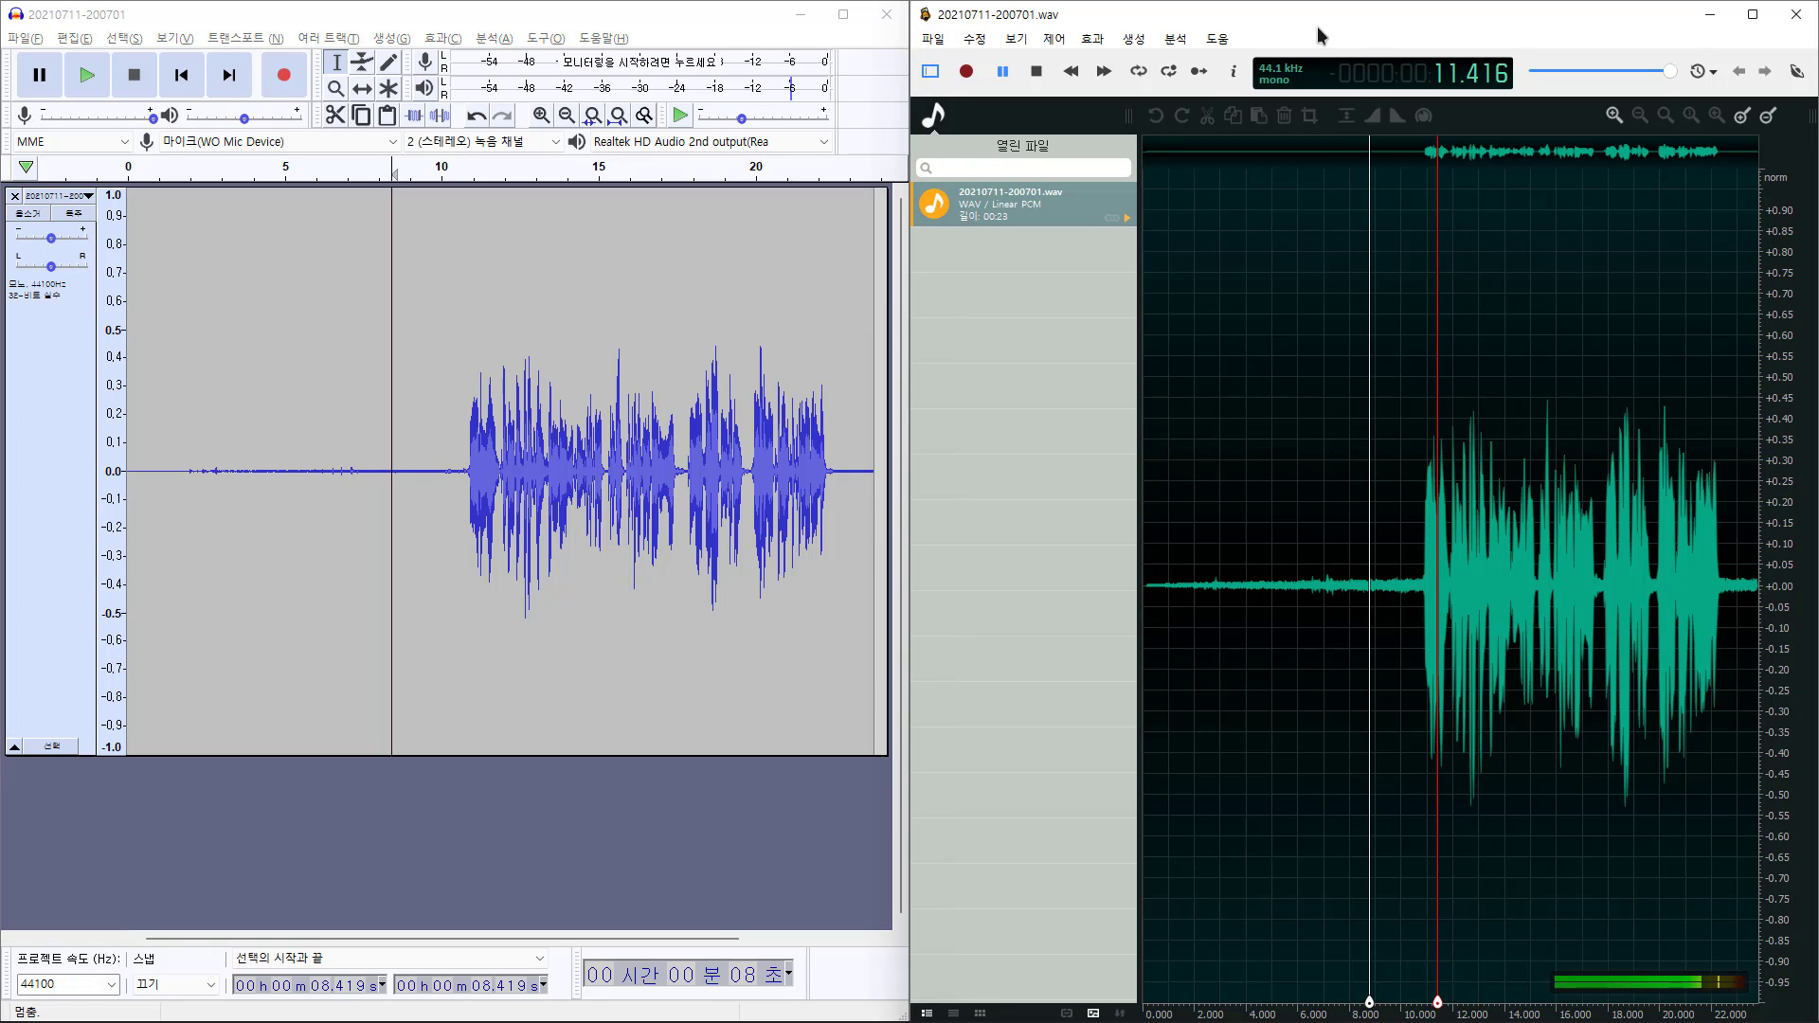
pyautogui.click(1092, 42)
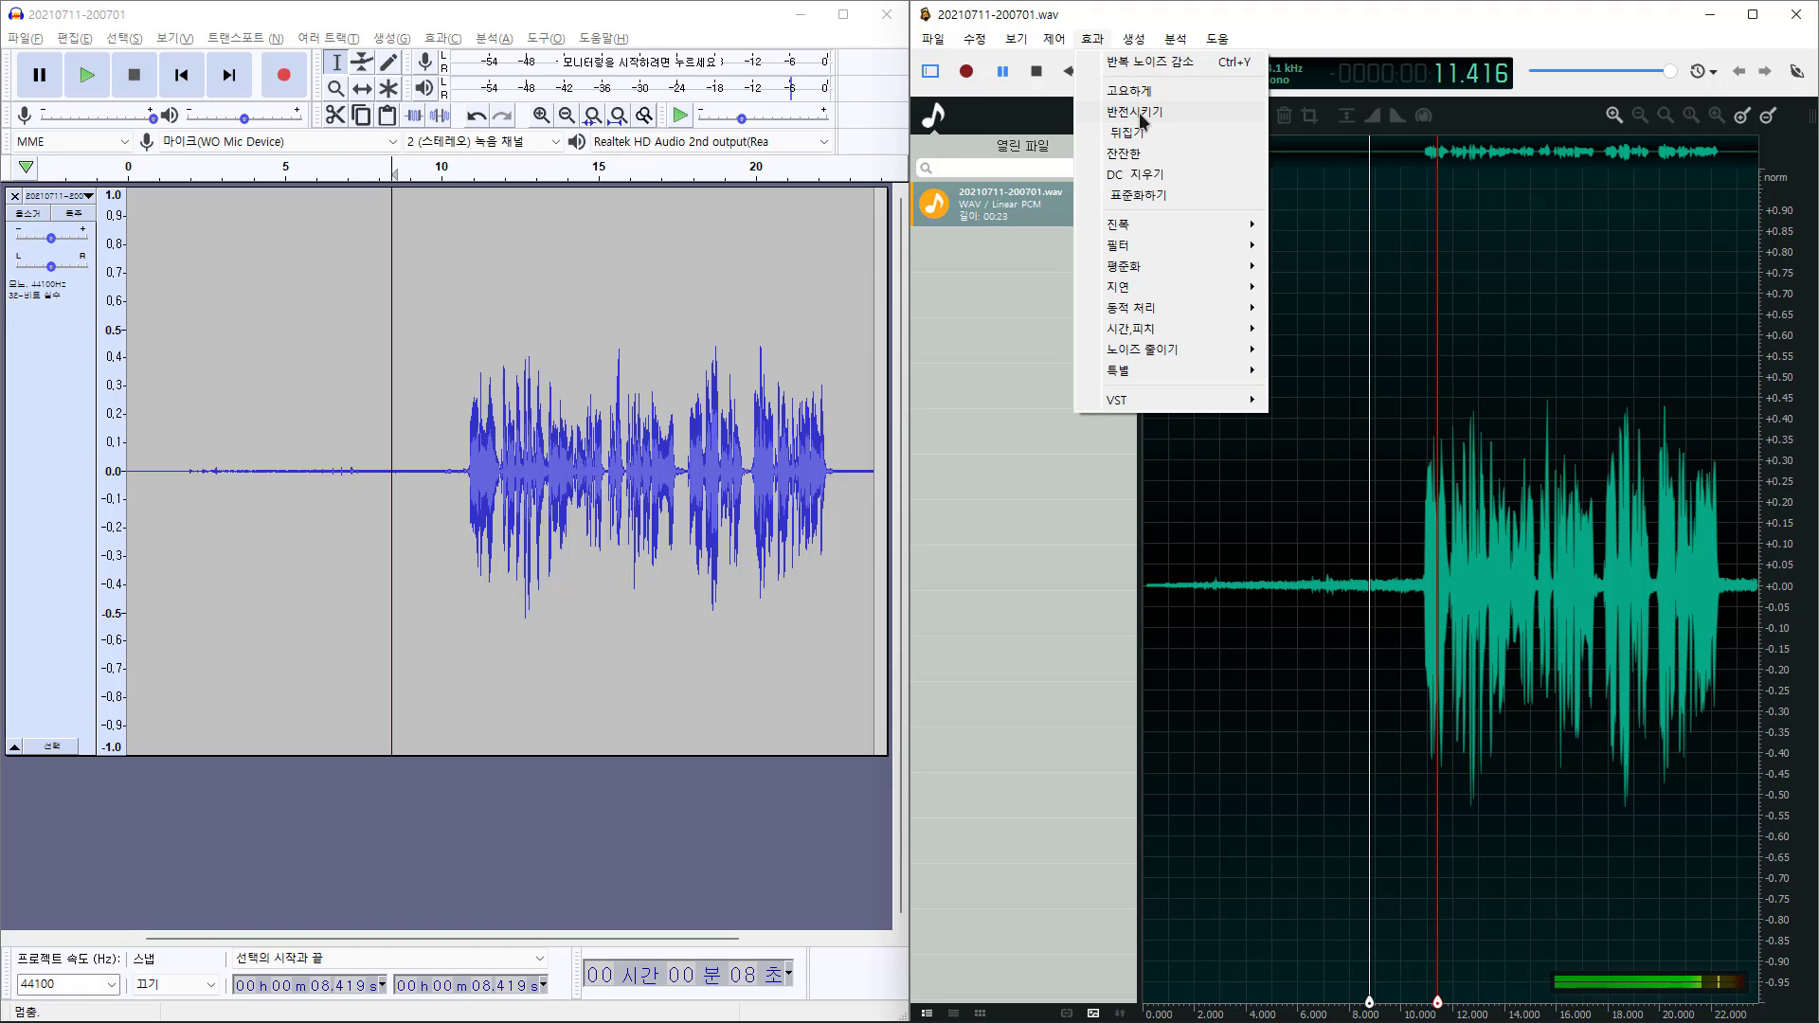
pyautogui.moveTo(1180, 349)
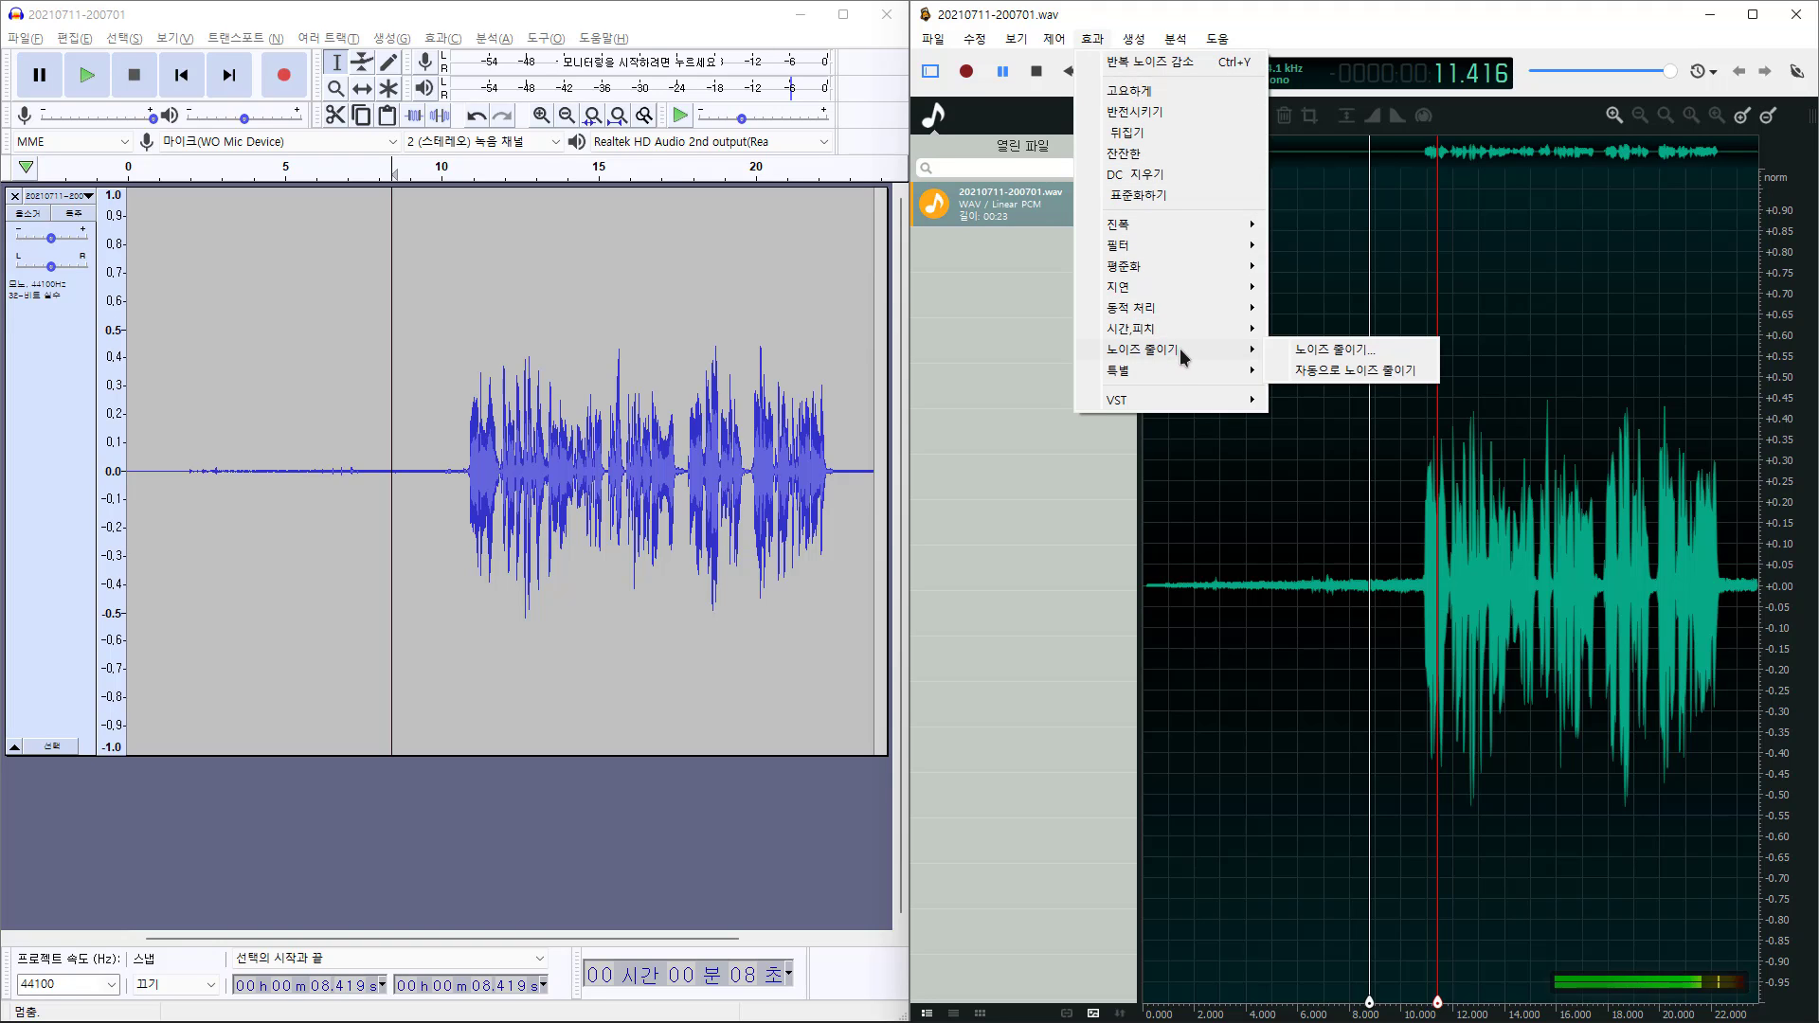
pyautogui.click(1404, 354)
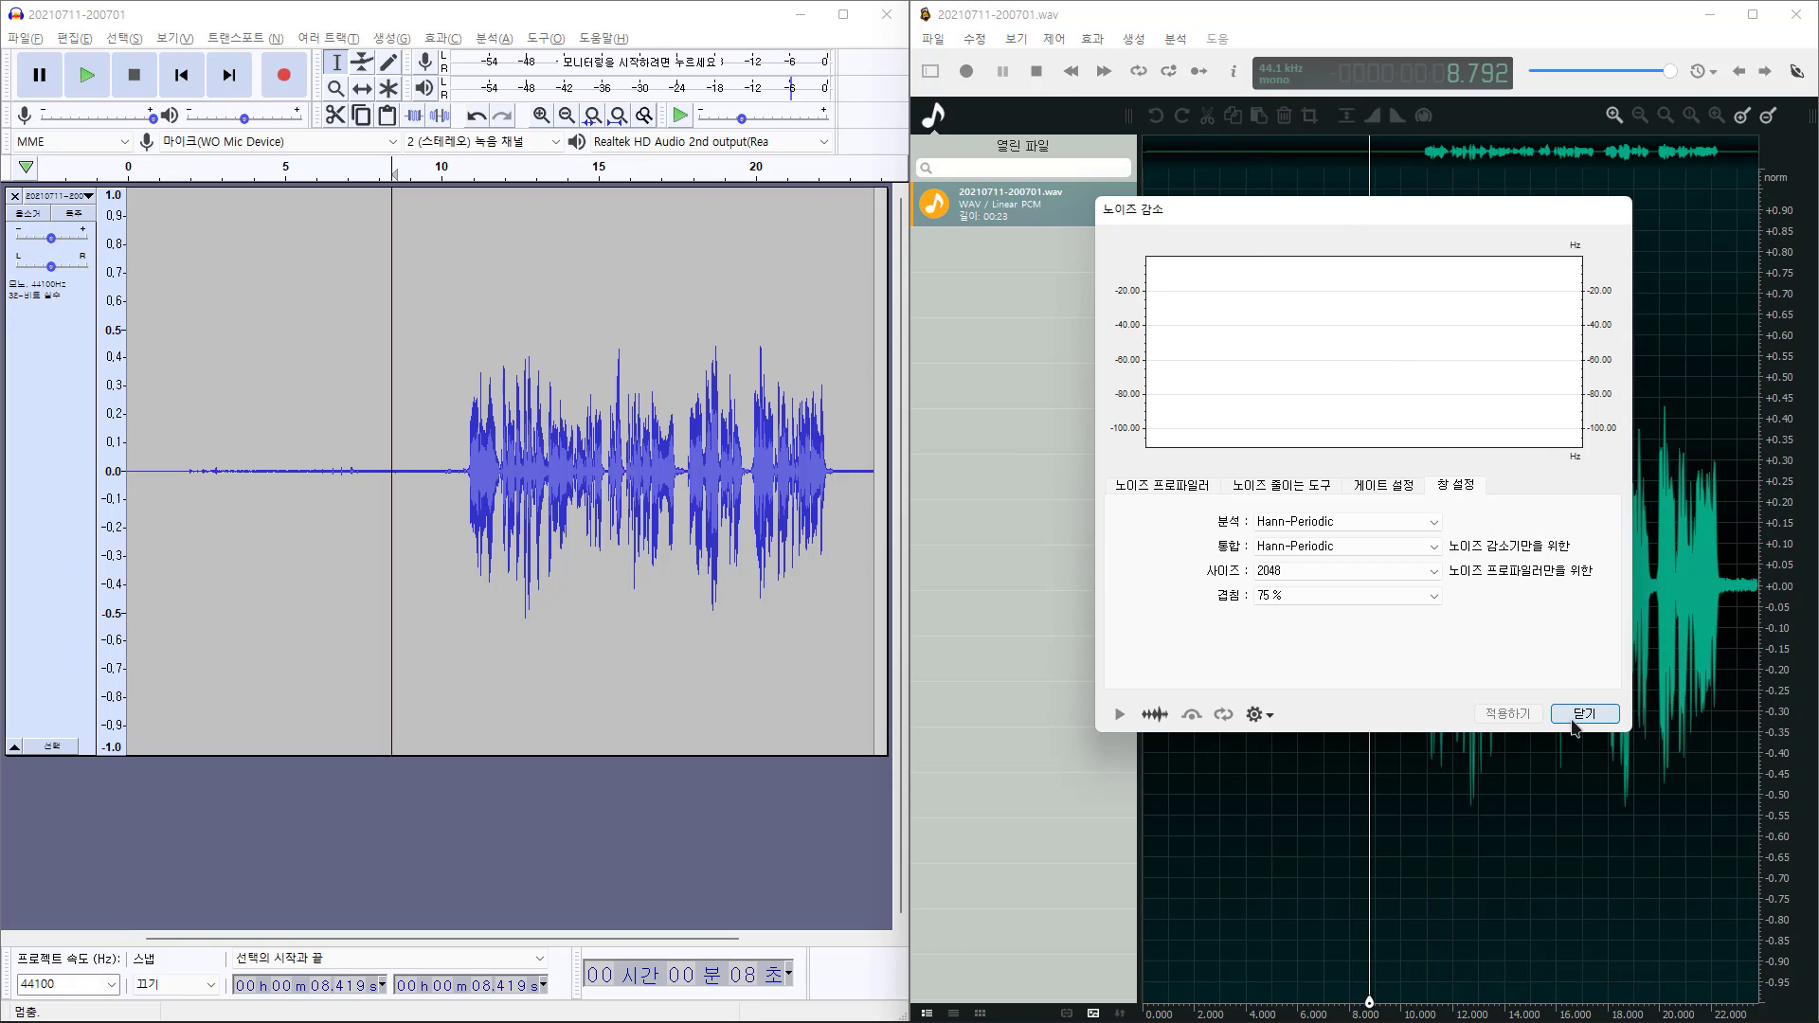
pyautogui.click(1584, 715)
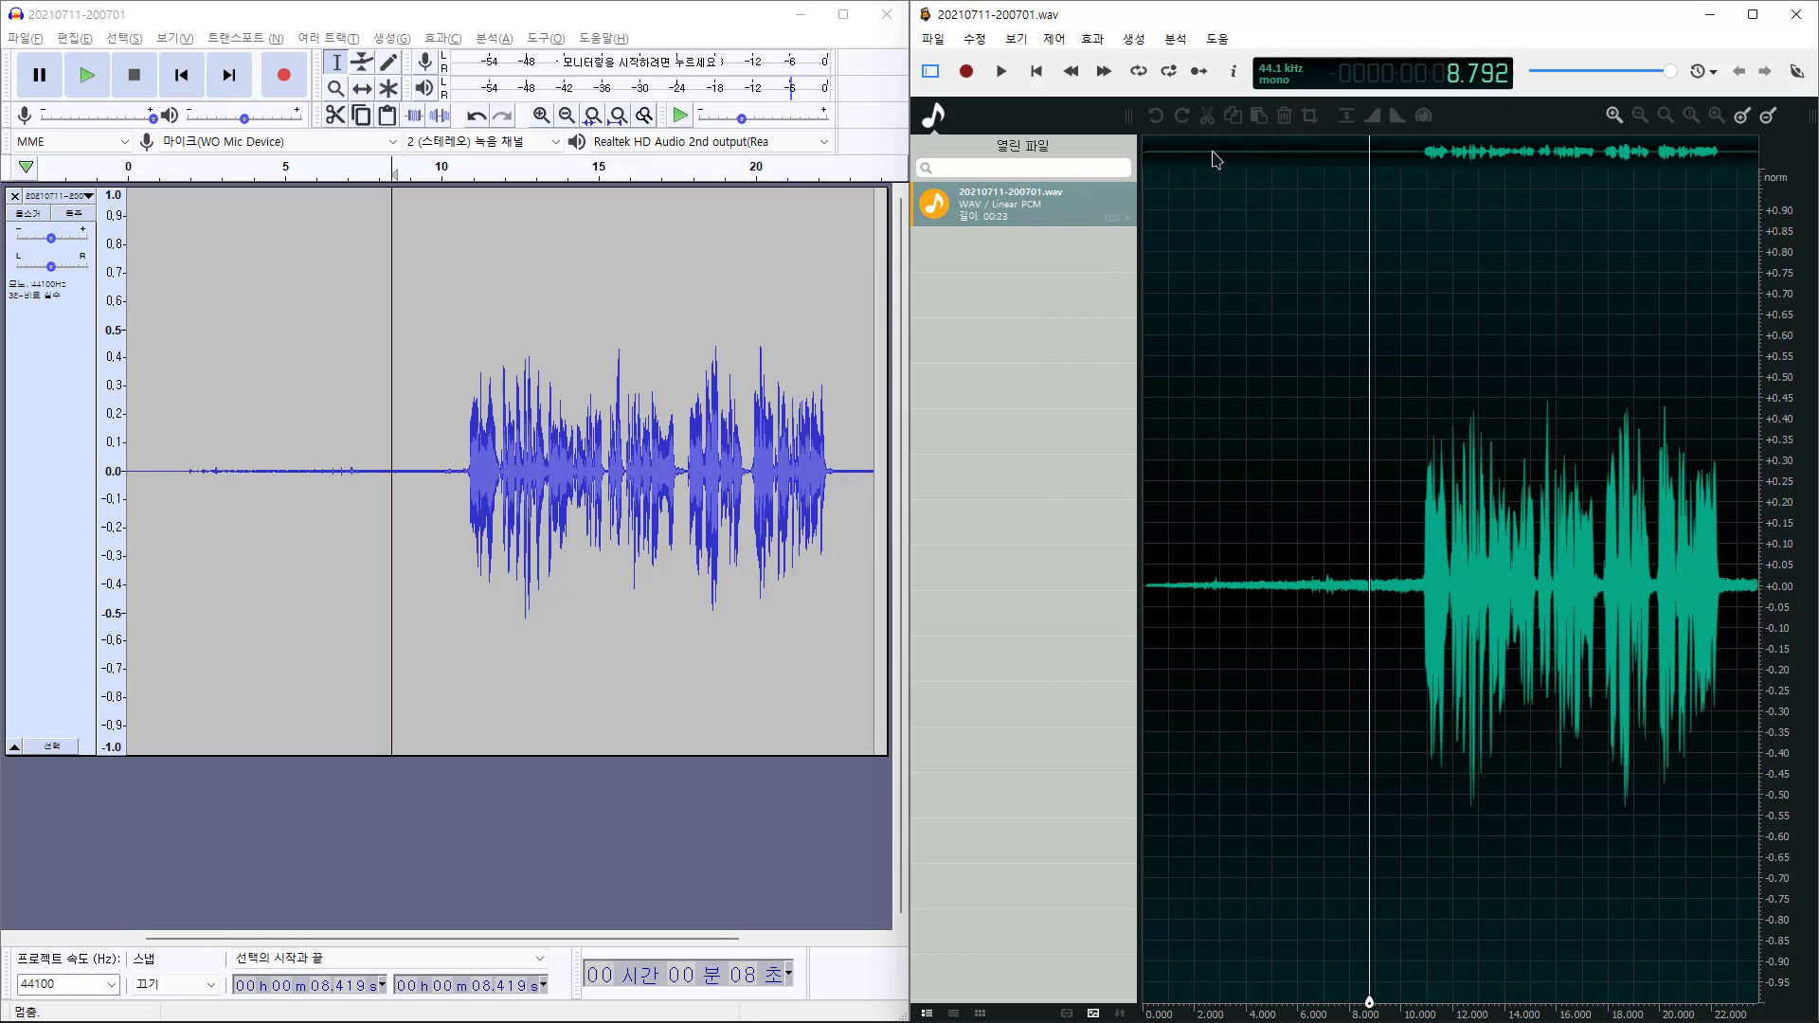
# Apply Effects > Noise Reduction > Automatic Noise Reduction to the recording
pyautogui.click(1090, 45)
pyautogui.moveTo(1203, 305)
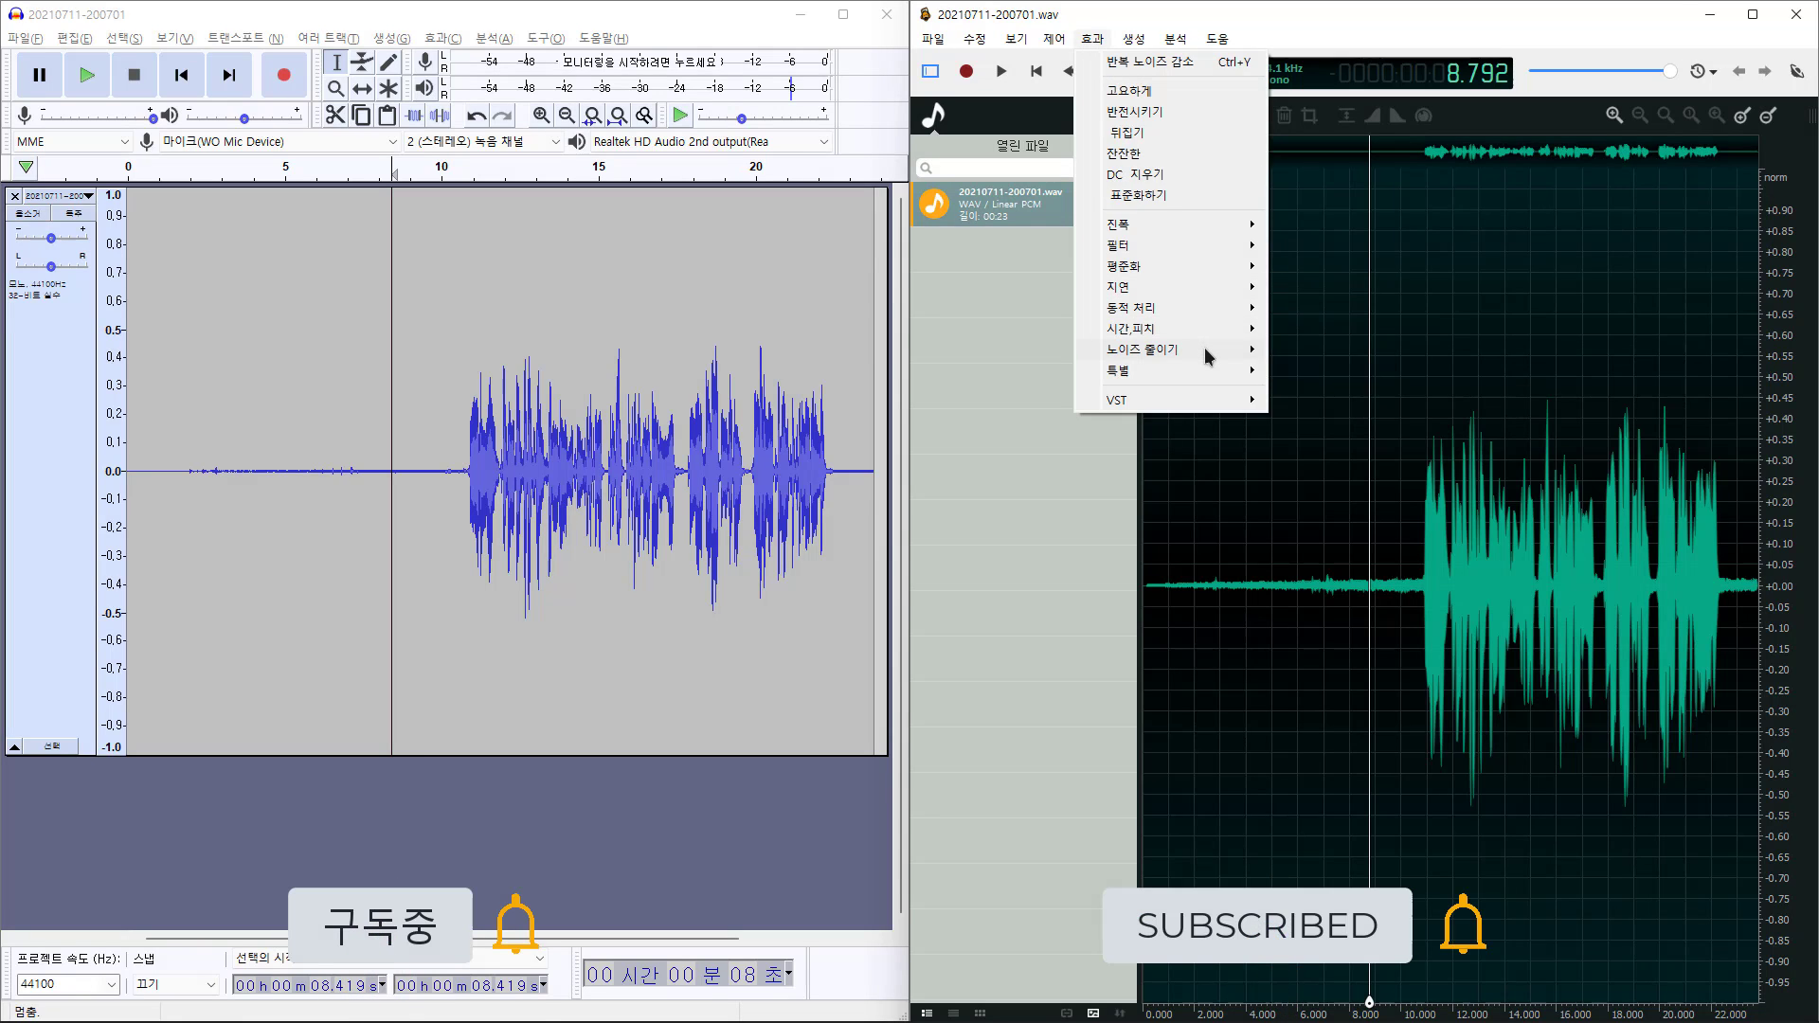
pyautogui.moveTo(1206, 350)
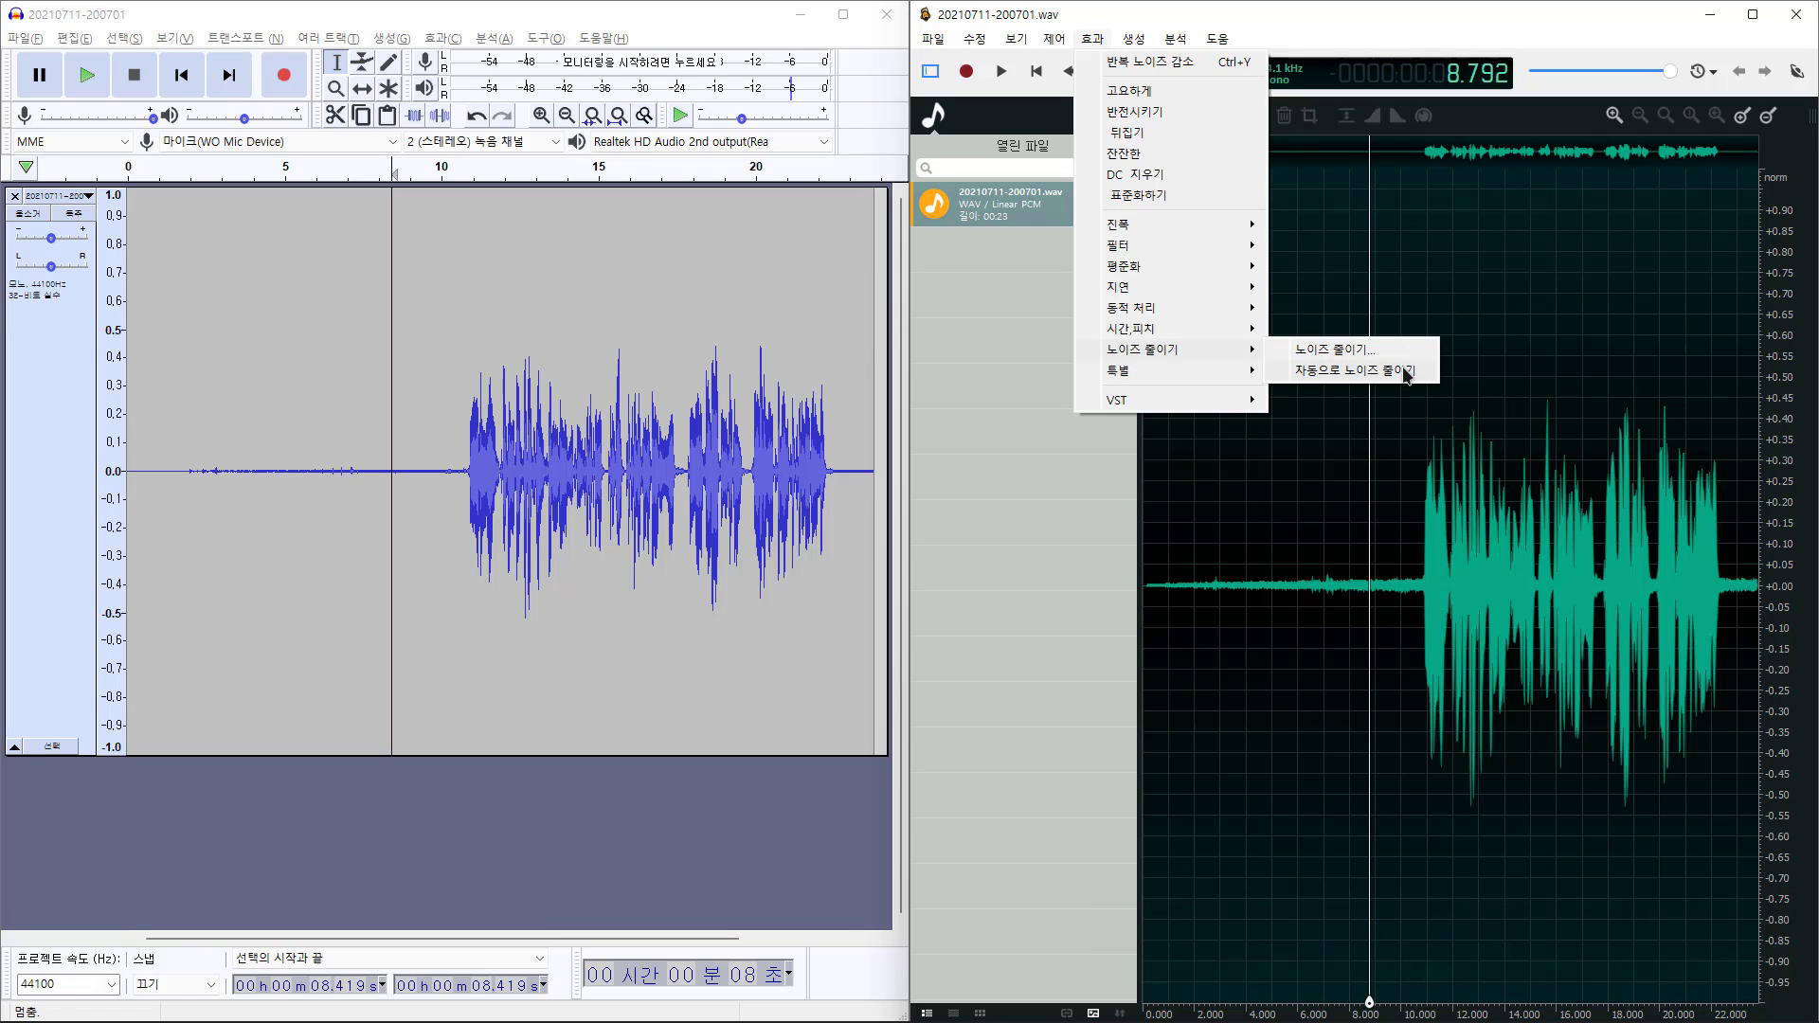
pyautogui.click(1406, 372)
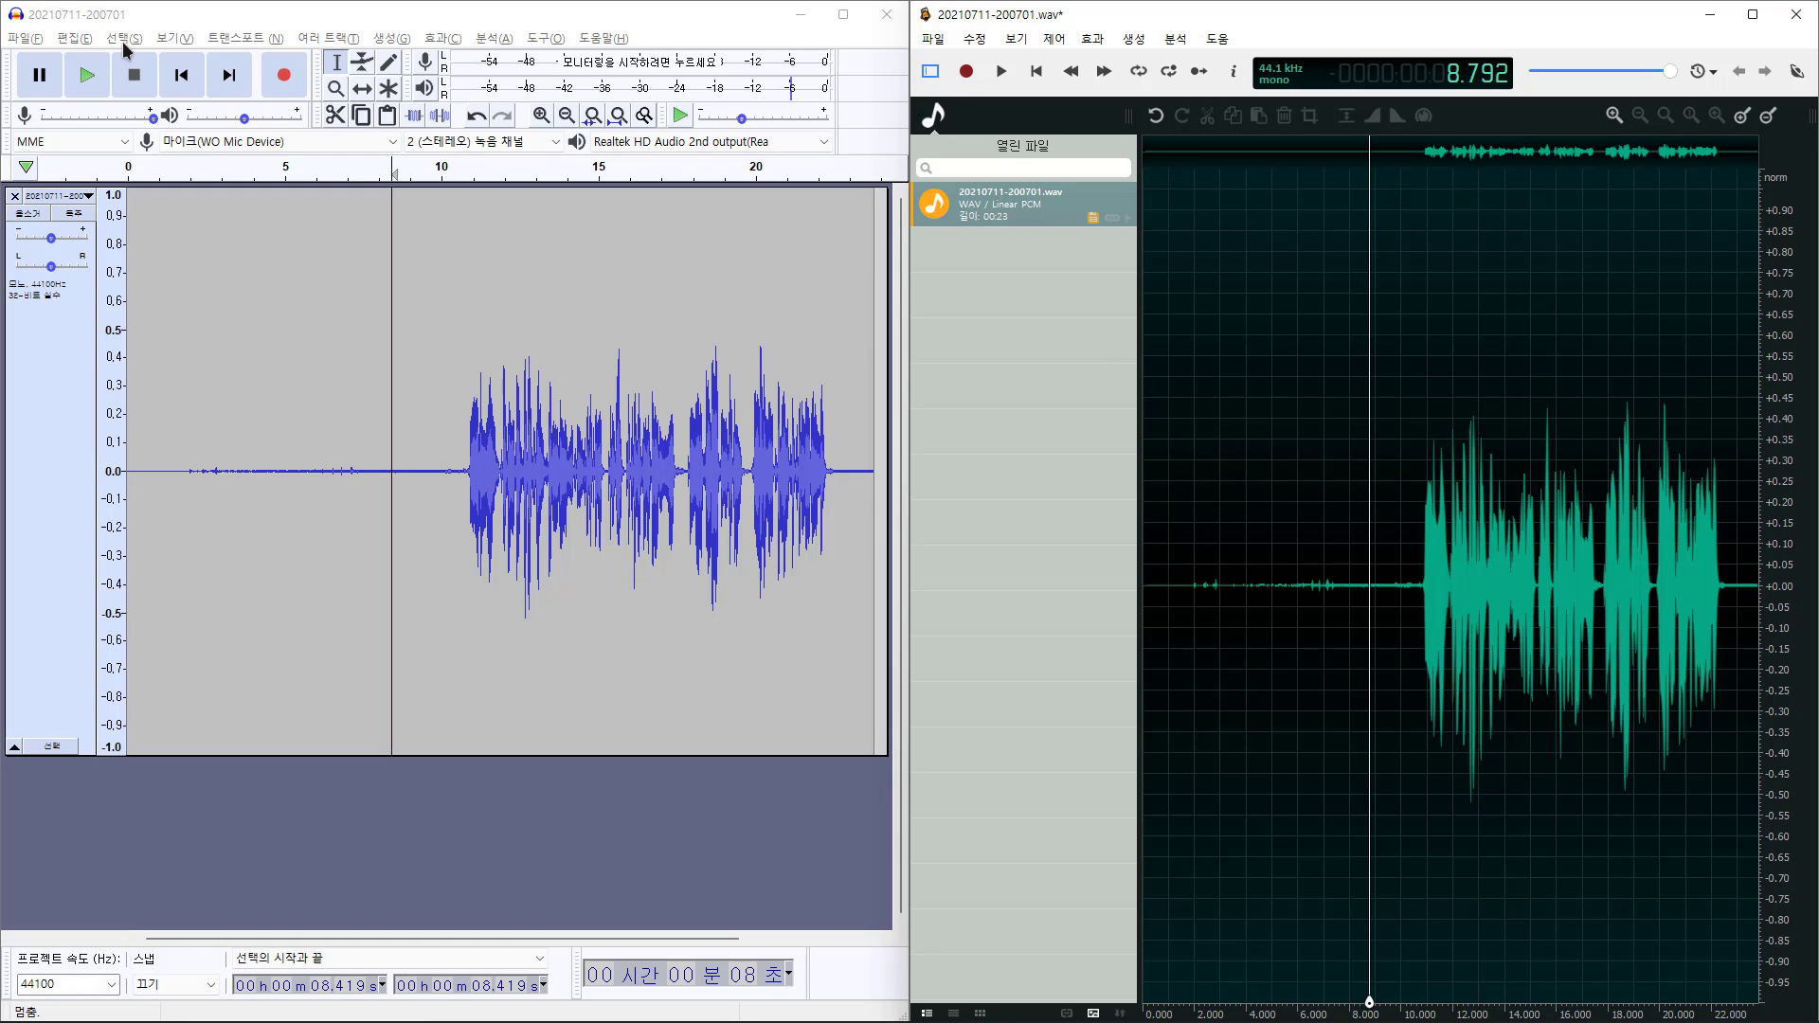
# Export the denoised audio as a Signed 16-bit PCM WAV to the desktop, keeping default metadata
pyautogui.click(28, 40)
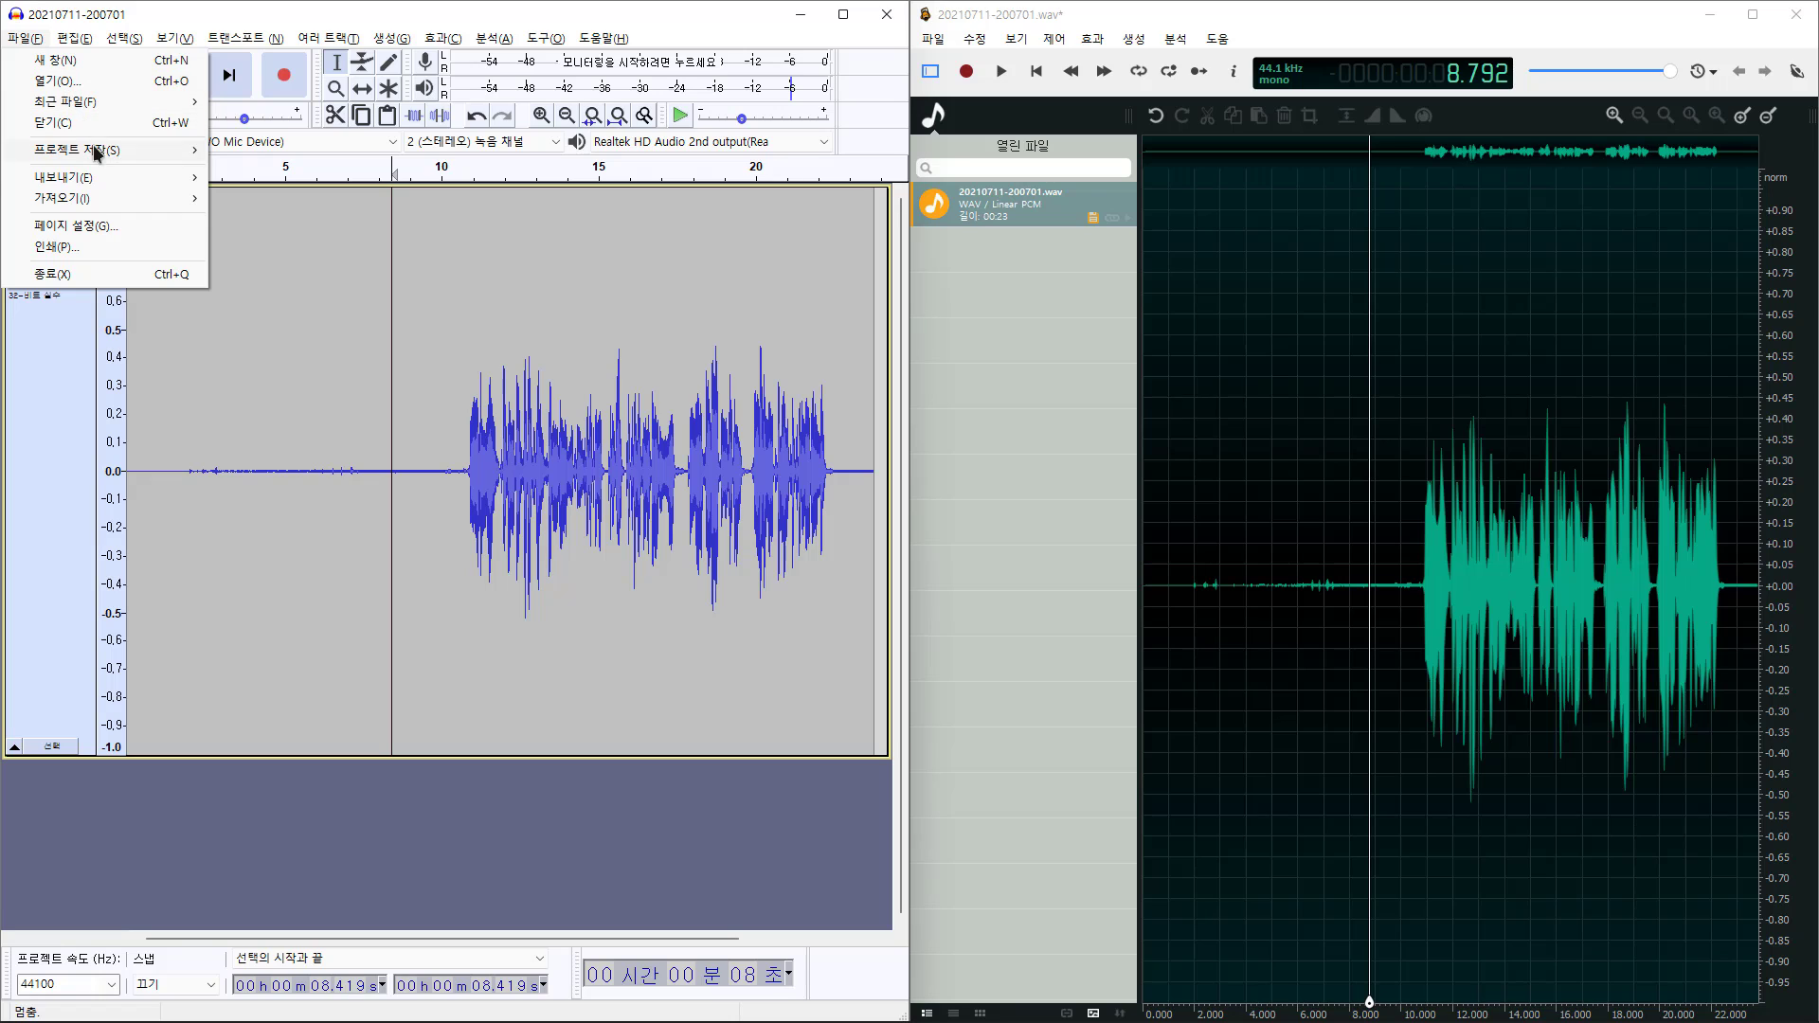
pyautogui.moveTo(199, 179)
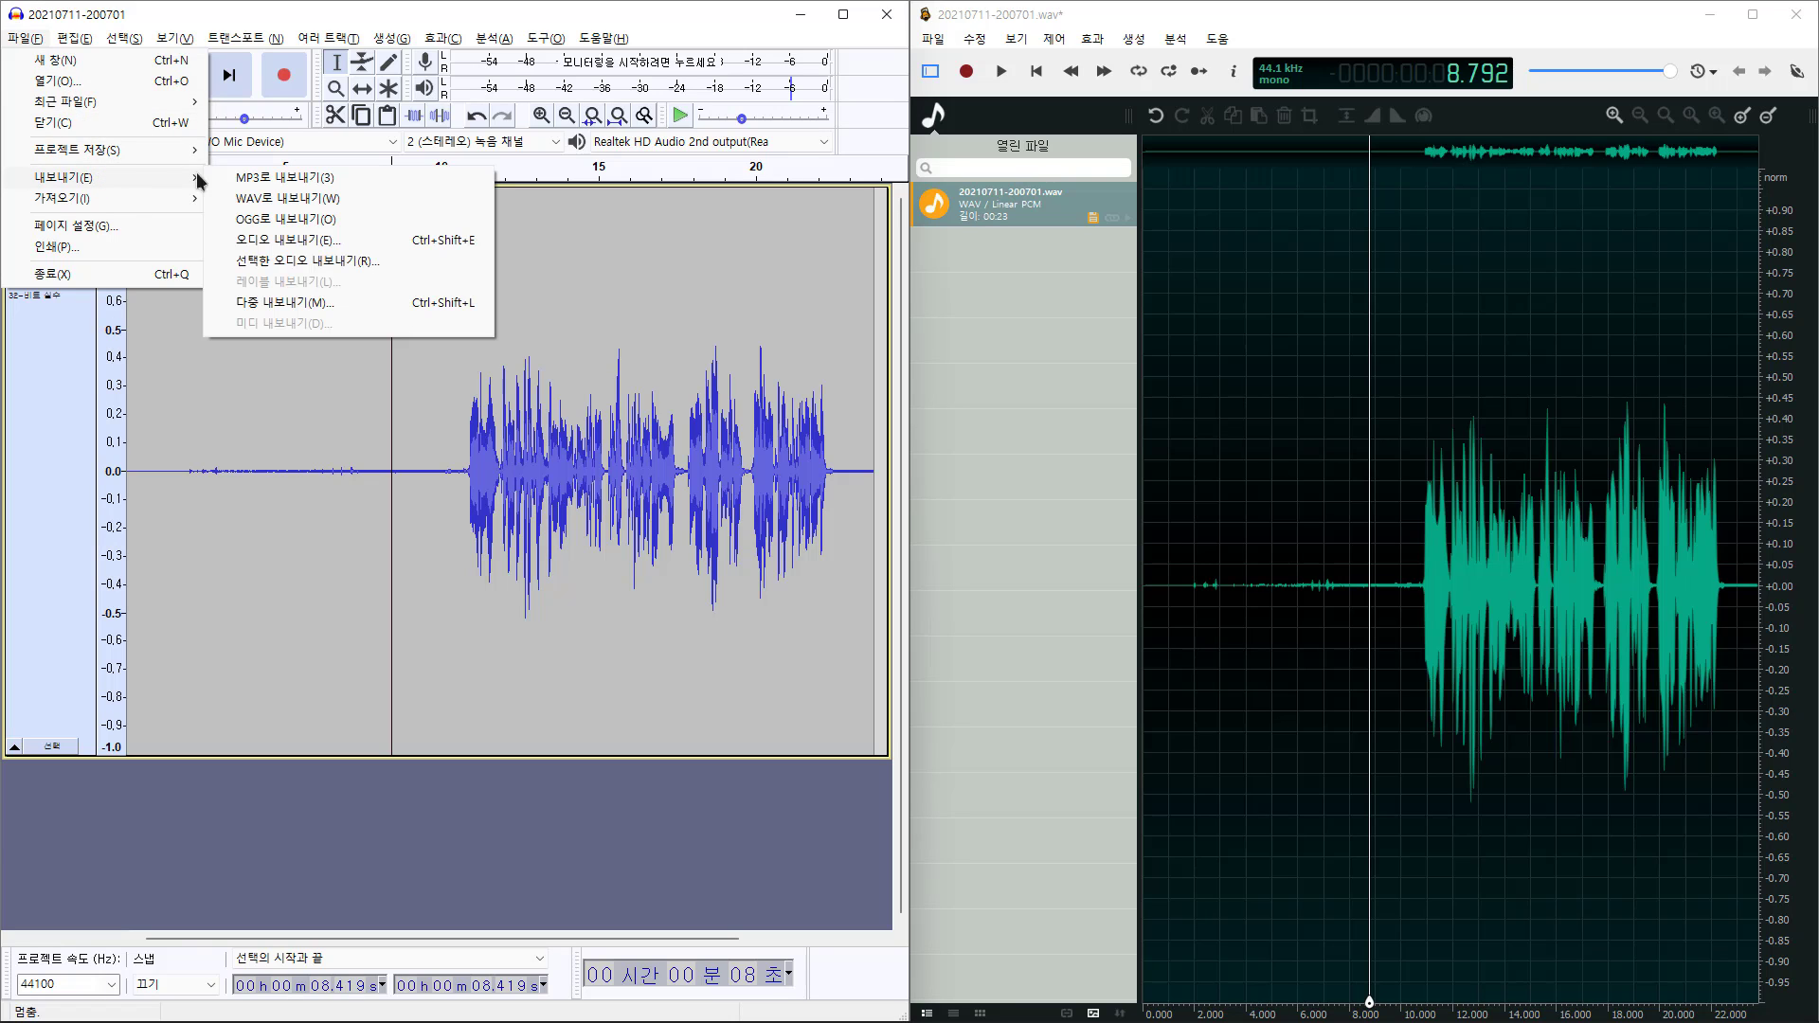
pyautogui.click(349, 200)
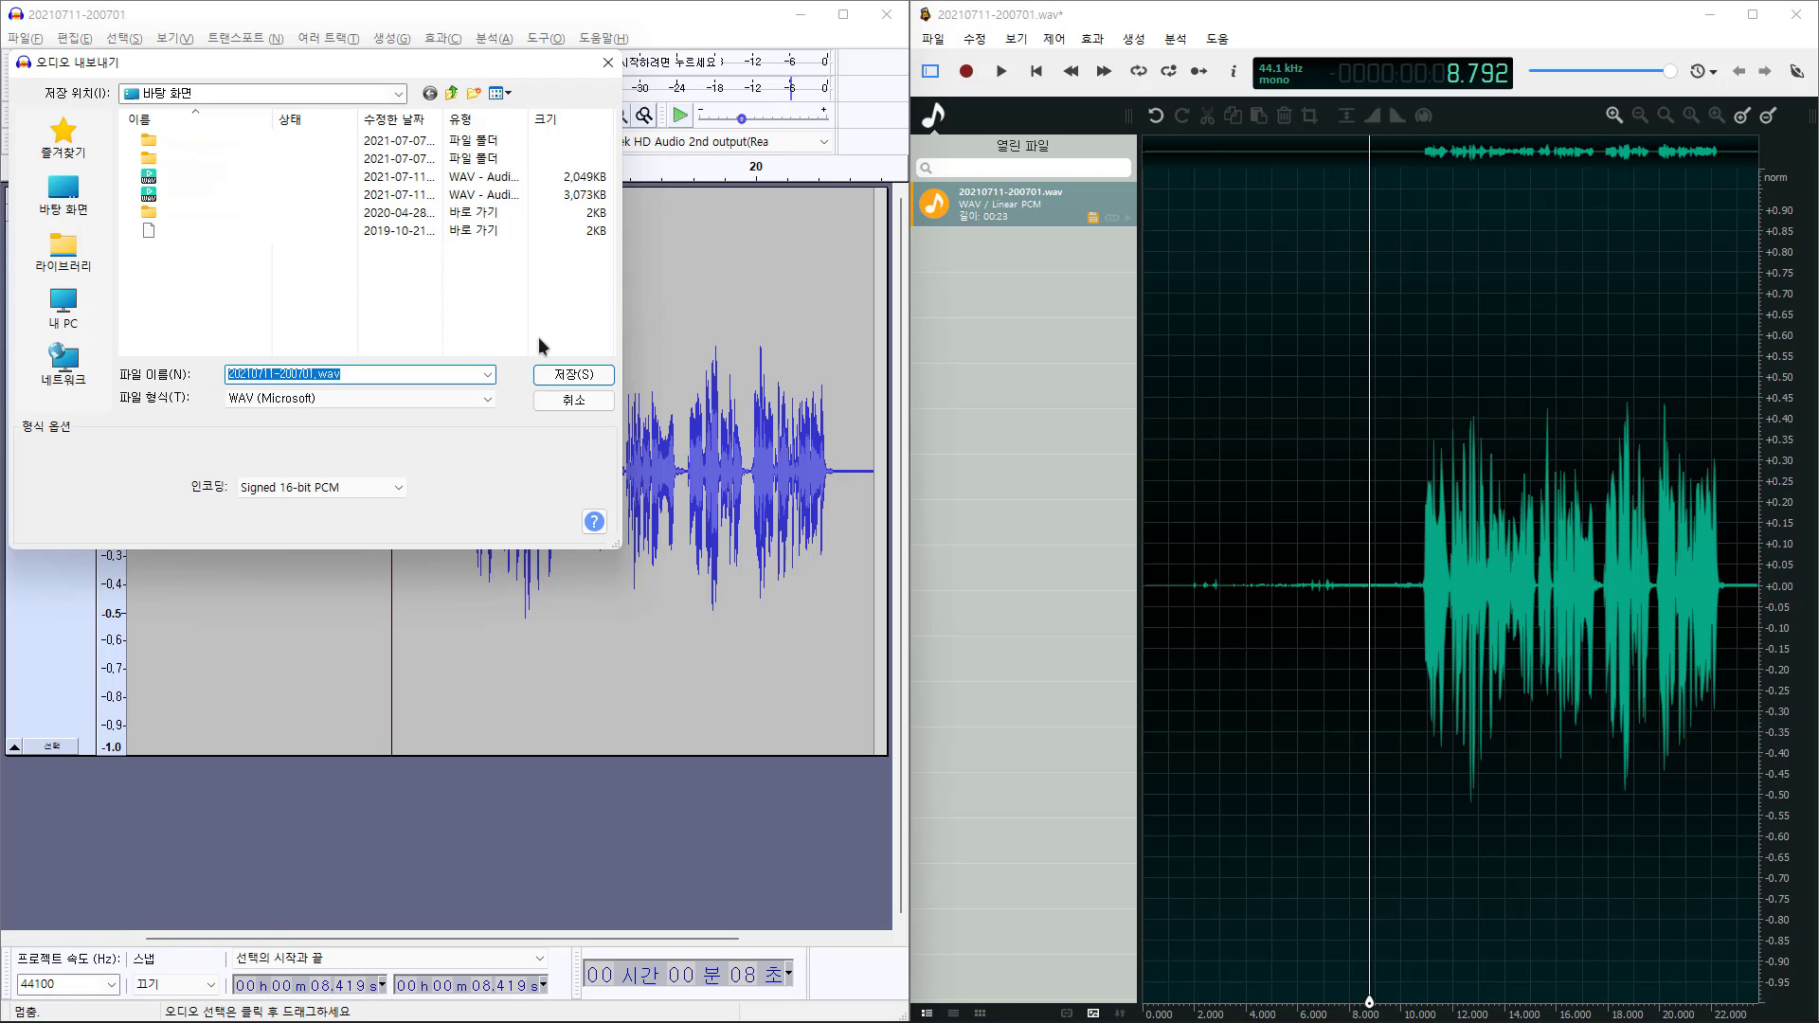
pyautogui.click(593, 383)
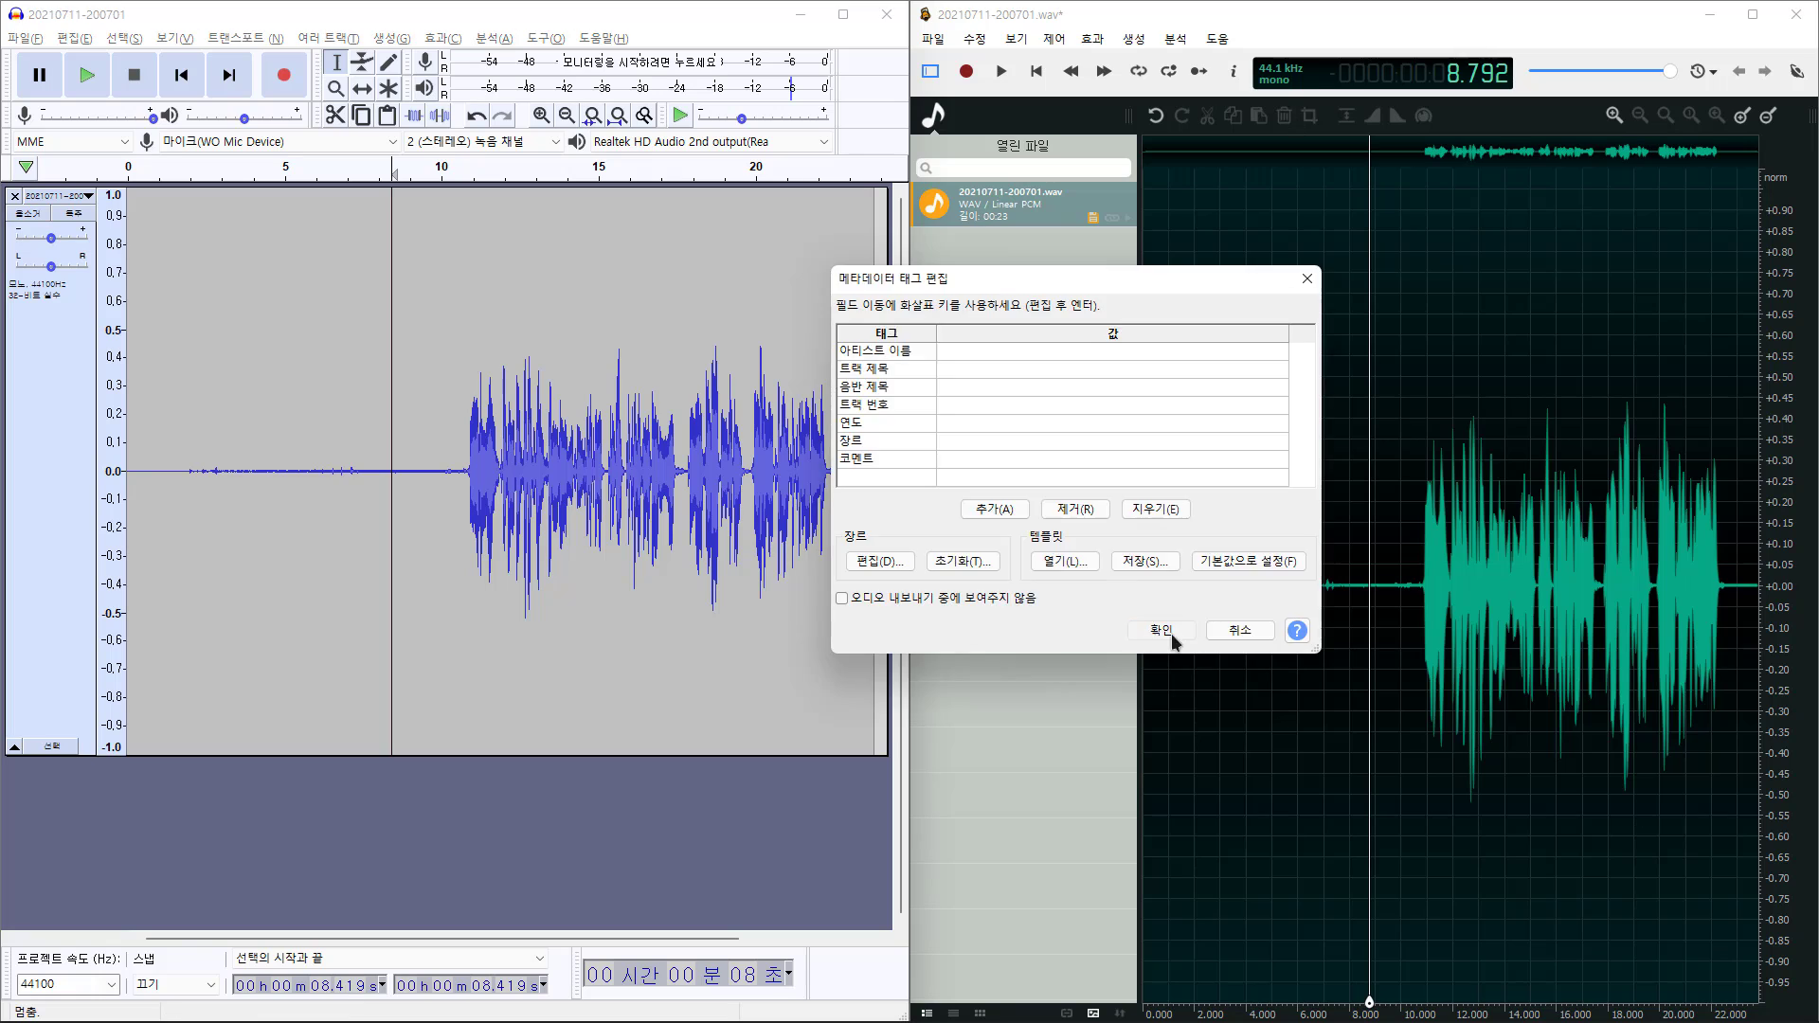
pyautogui.click(1168, 679)
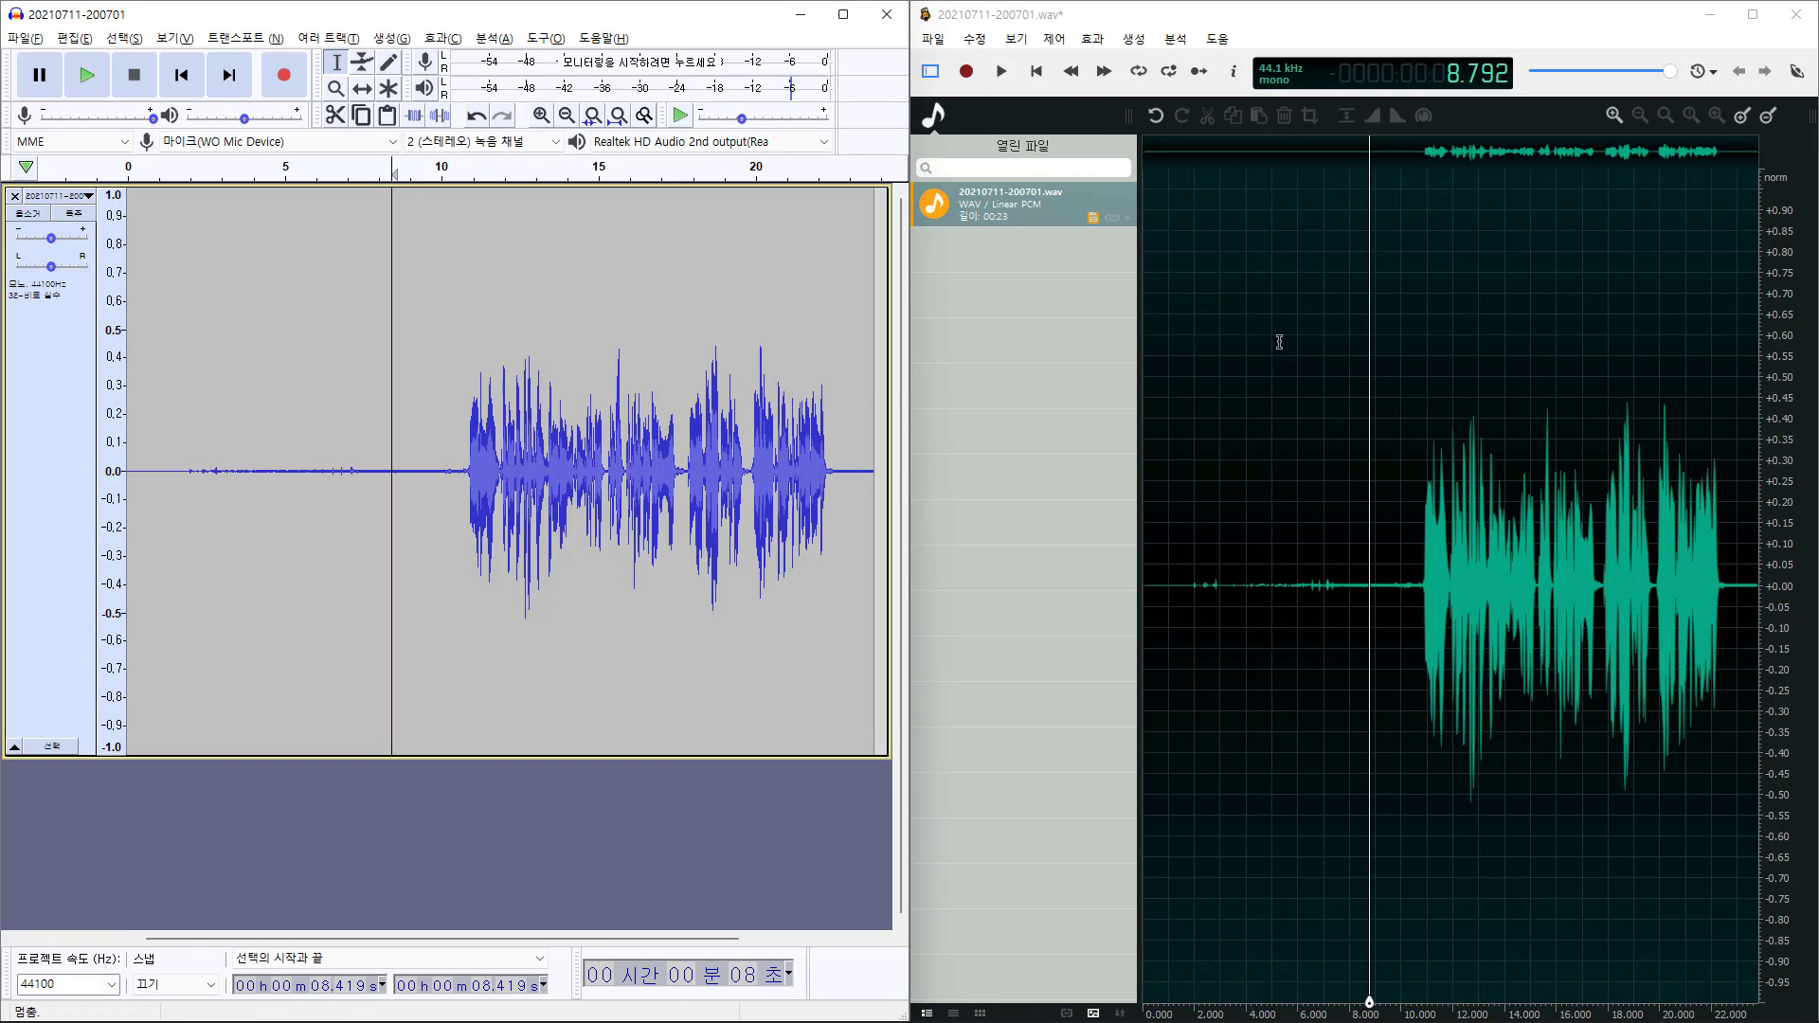
# Export ocenaudio's denoised recording as a 24-bit Linear PCM WAV file
pyautogui.click(932, 40)
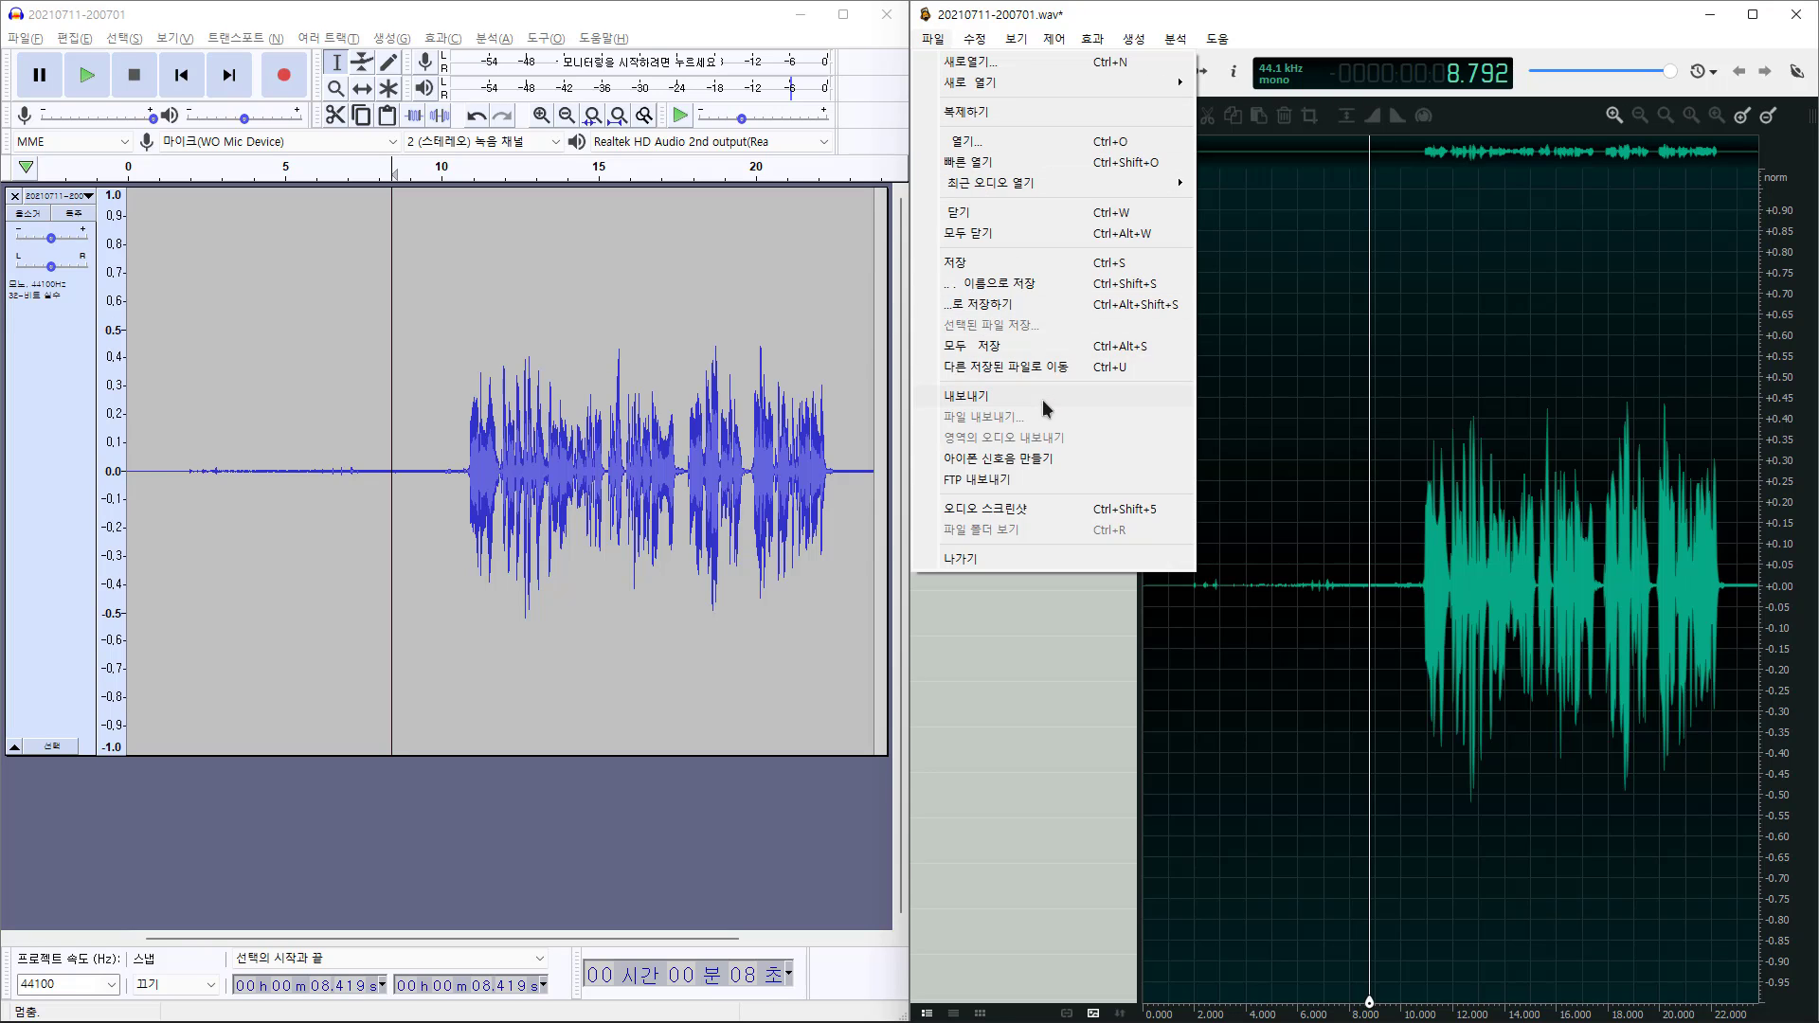
pyautogui.click(1043, 398)
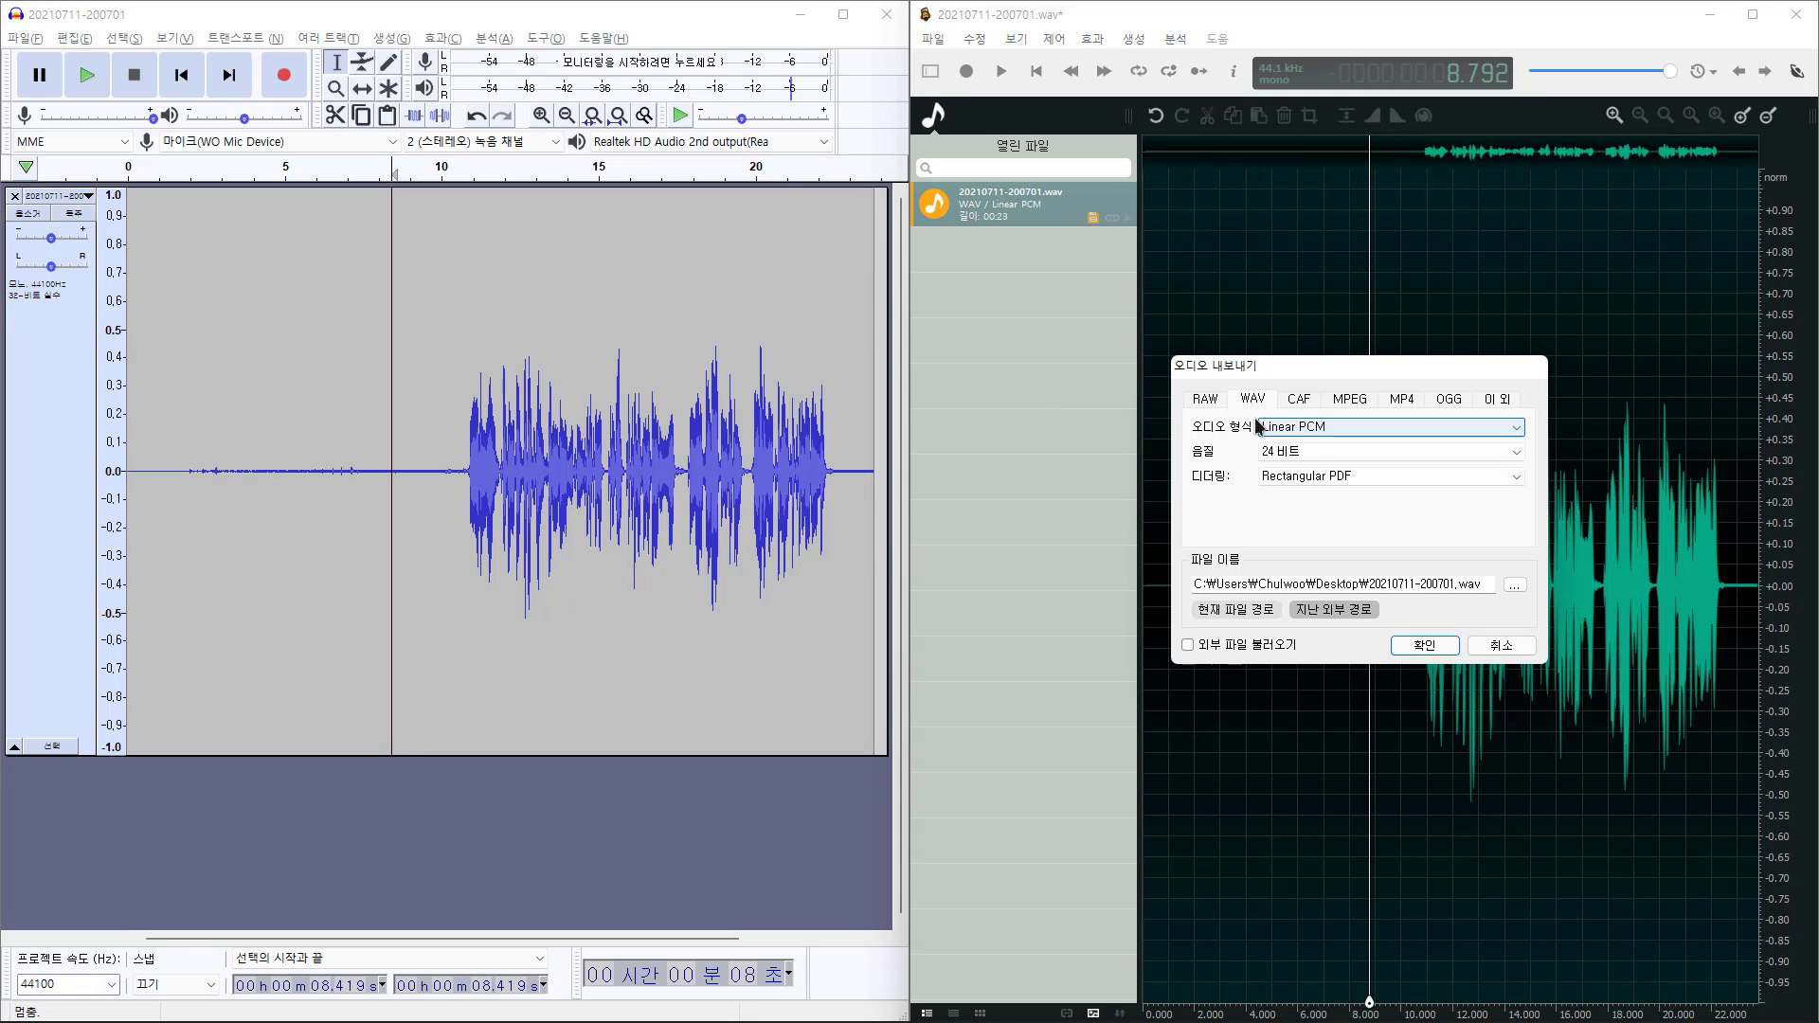
pyautogui.click(1427, 650)
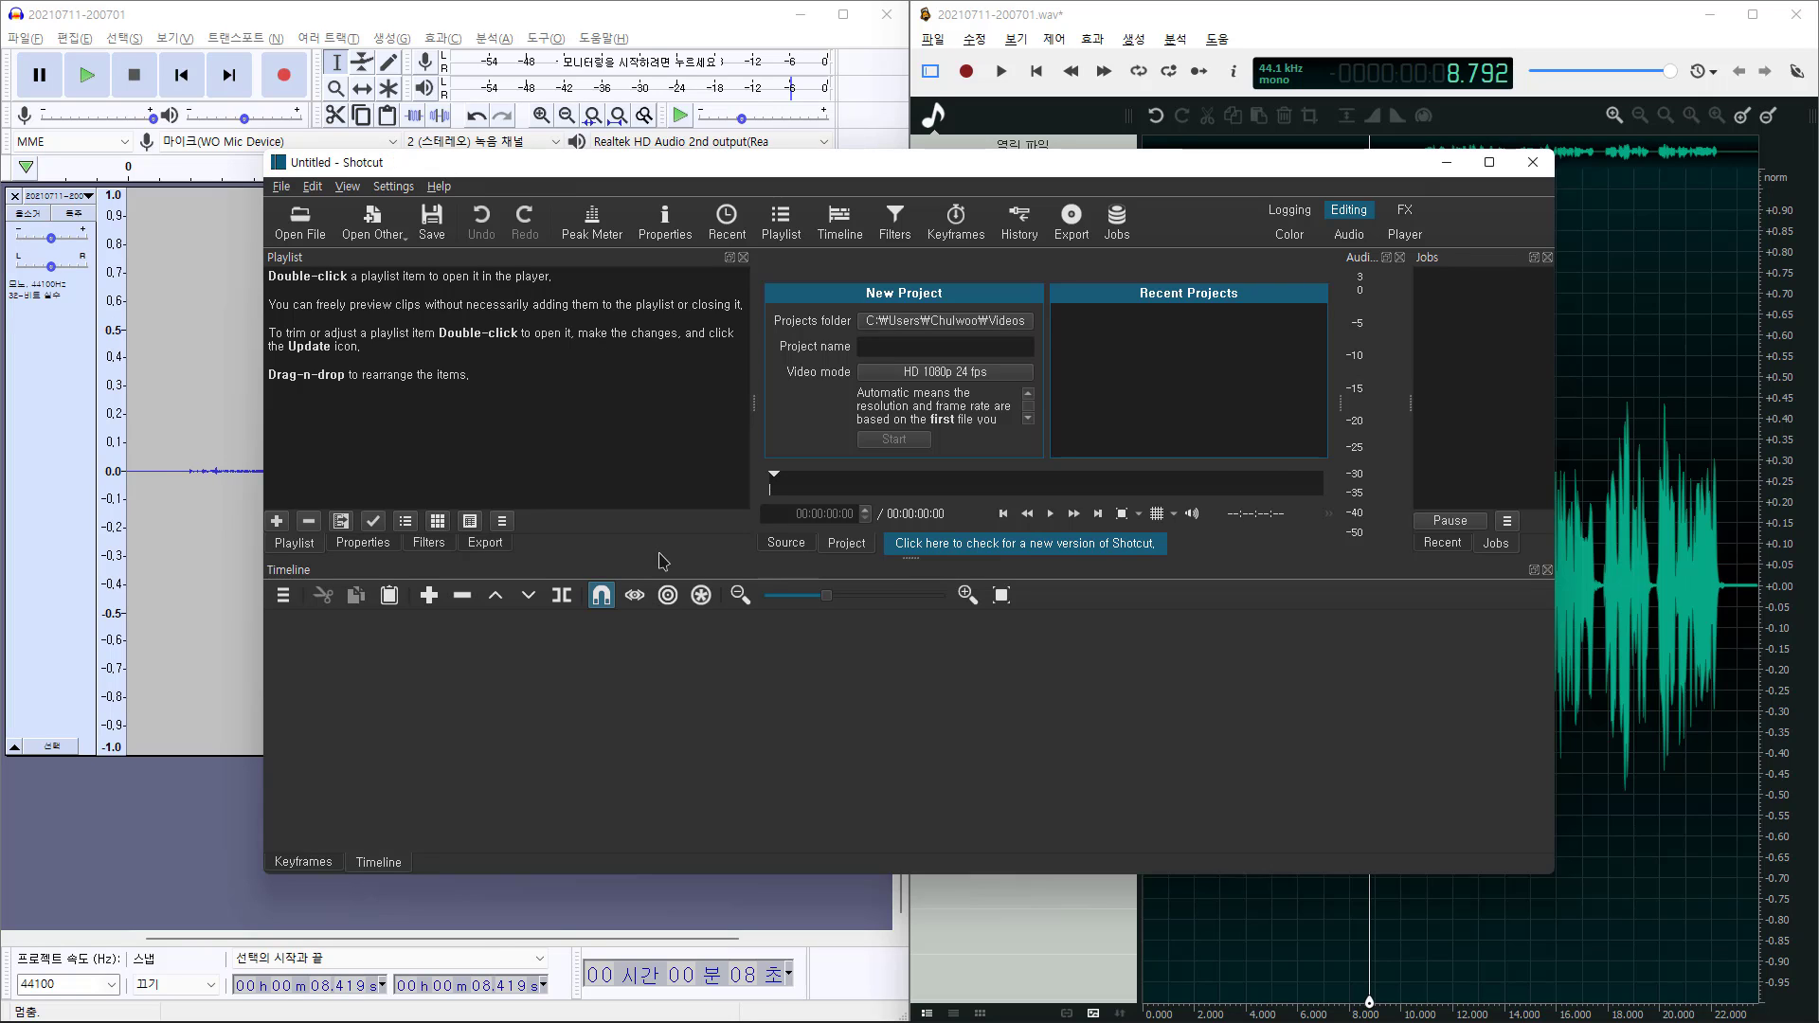
# Minimize Shotcut to reveal the windows behind it
pyautogui.click(1447, 162)
# Add 20210711-200701.wav and its -adct and -ocen versions to the Shotcut playlist, each 00:00:23:19 long
pyautogui.moveTo(509, 1022); pyautogui.dragTo(509, 287)
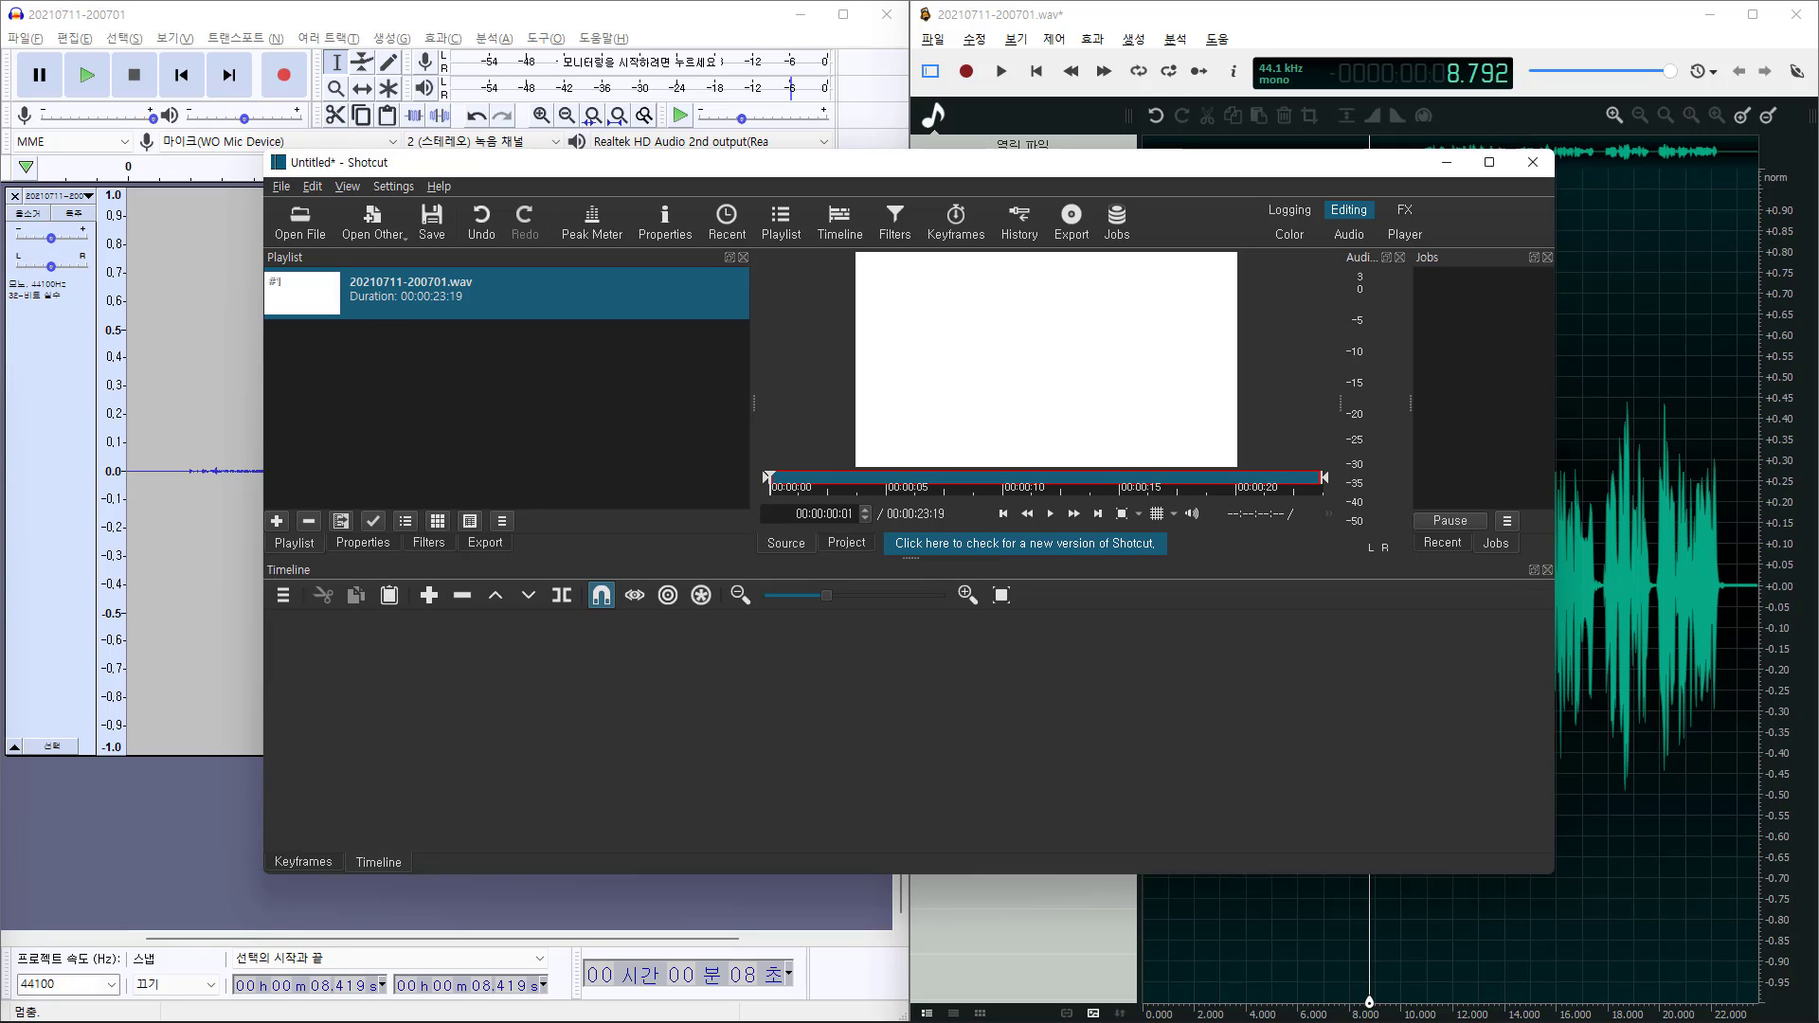
pyautogui.moveTo(471, 1022); pyautogui.dragTo(470, 378)
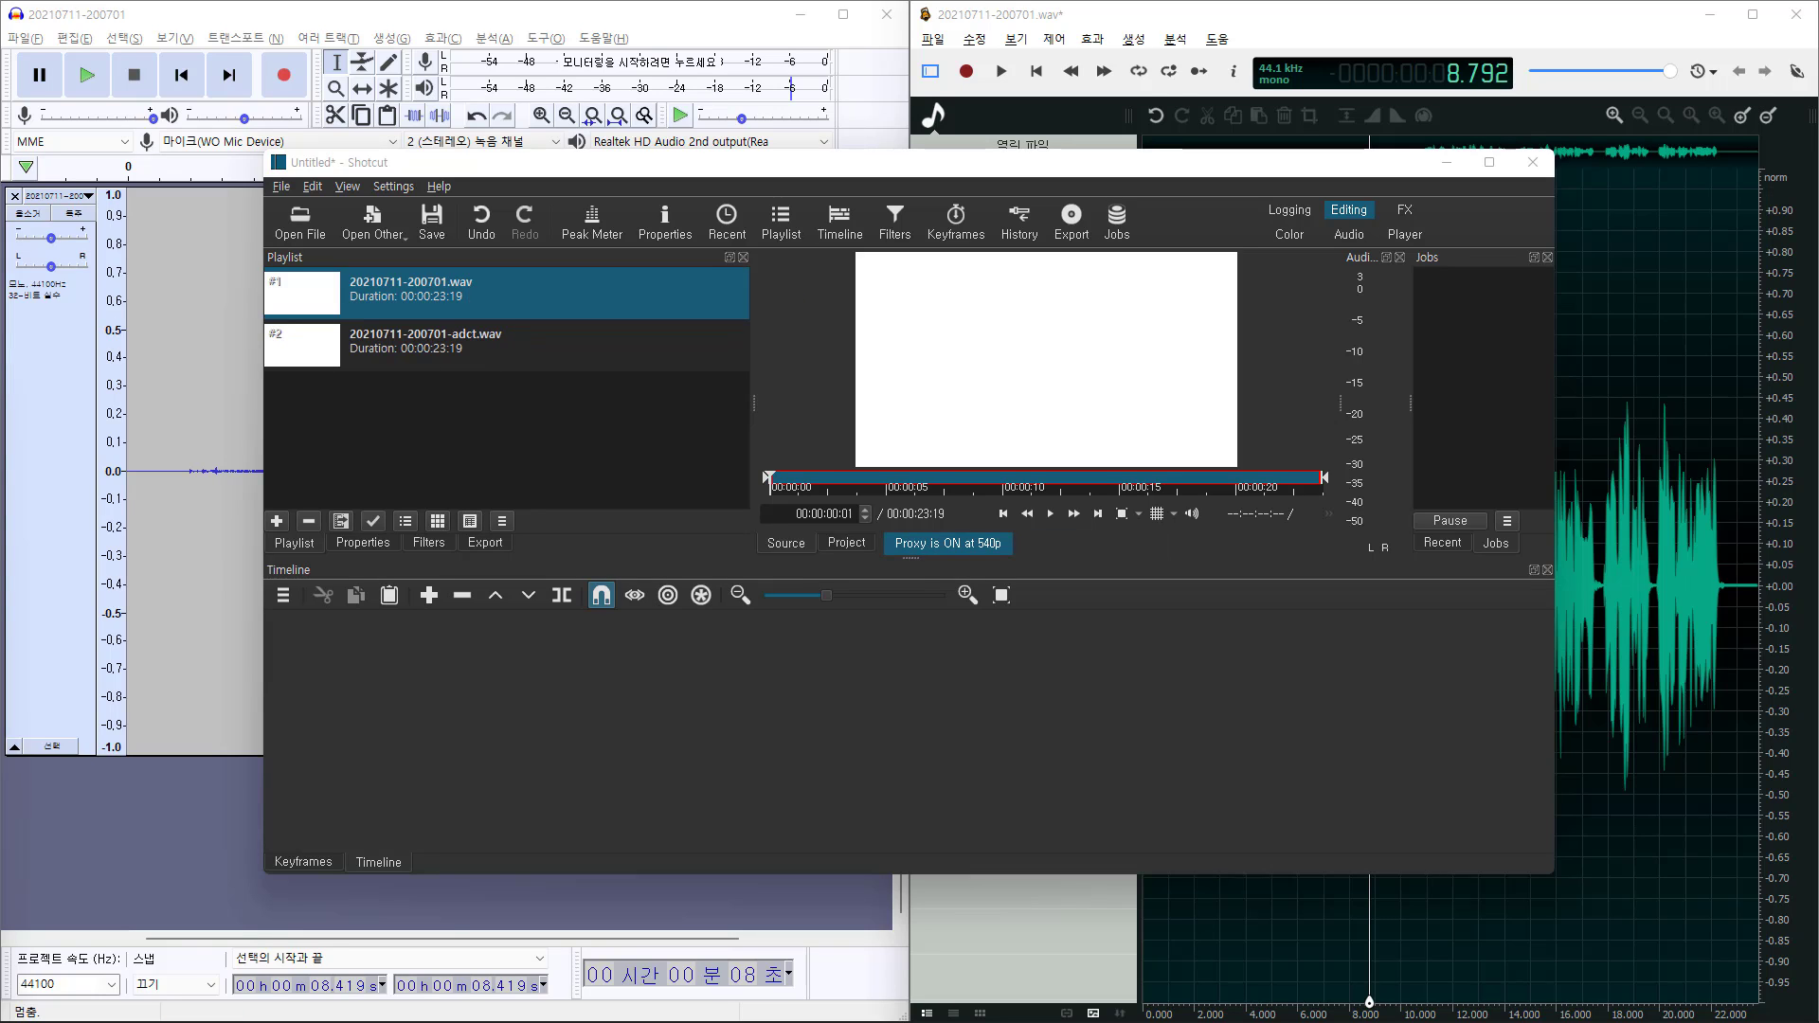
pyautogui.moveTo(559, 443); pyautogui.dragTo(562, 444)
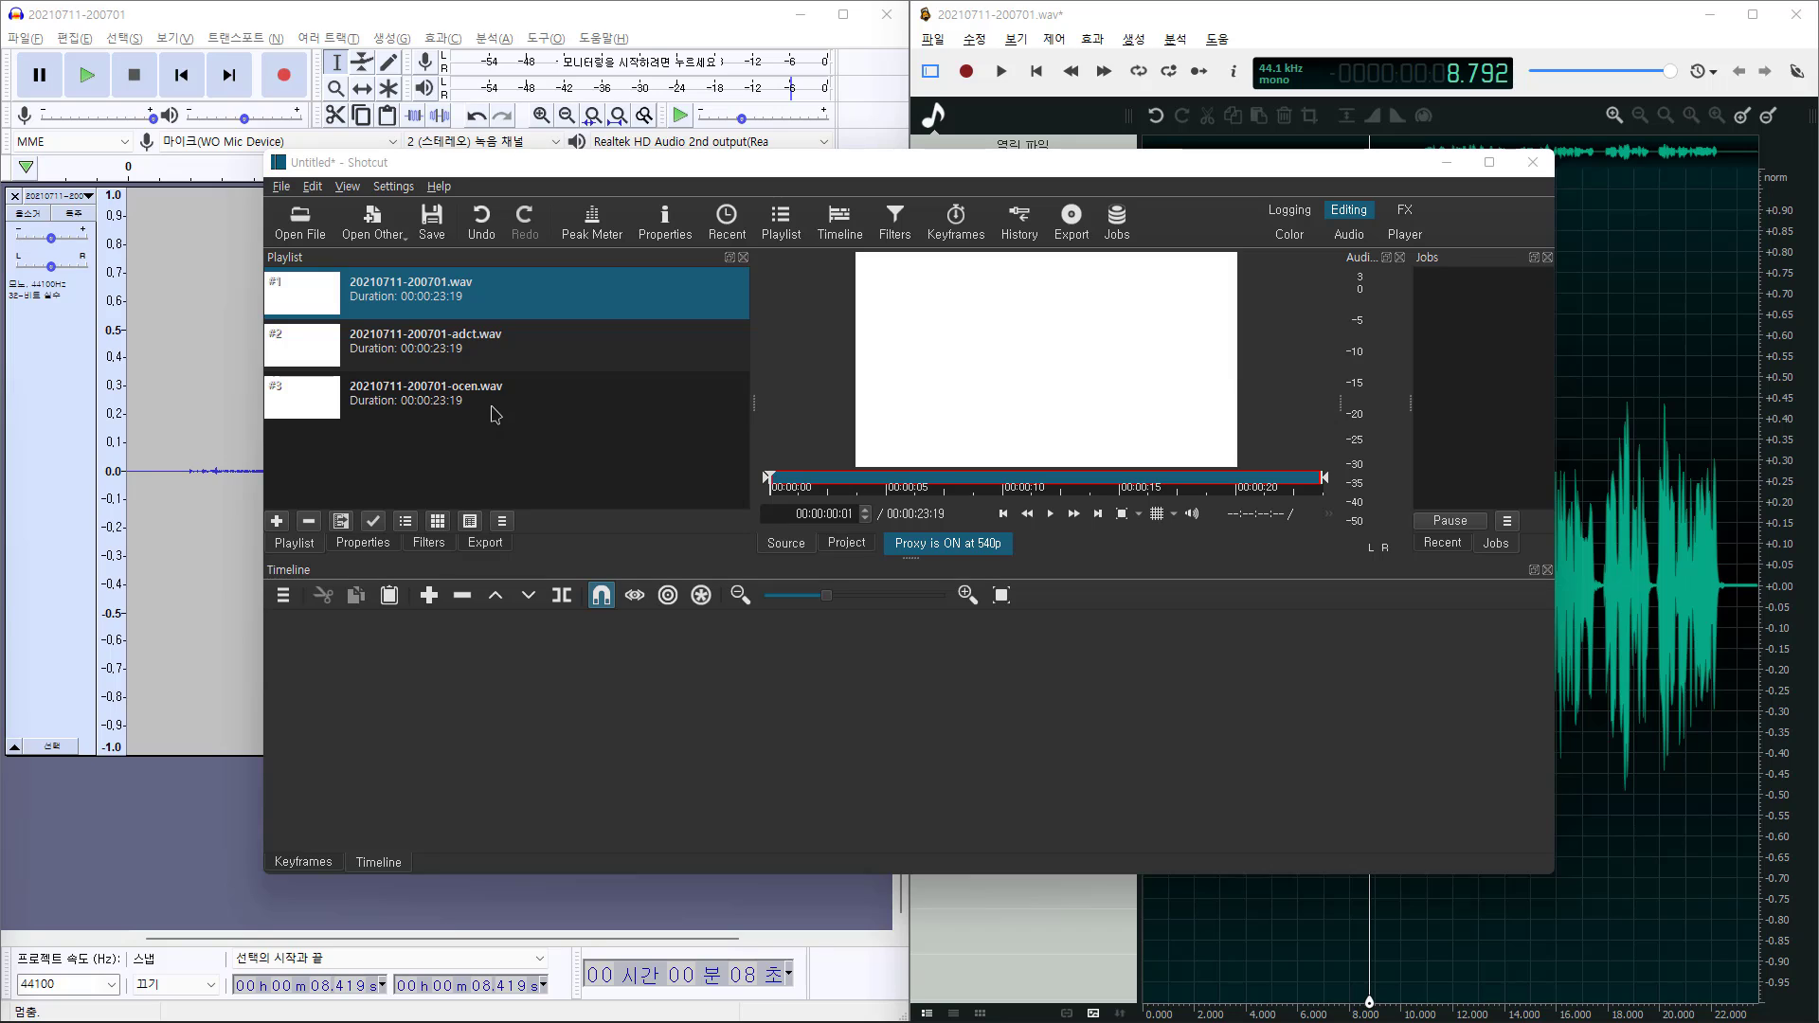
# Add a new audio track A1 to the empty Shotcut timeline
pyautogui.rightClick(495, 716)
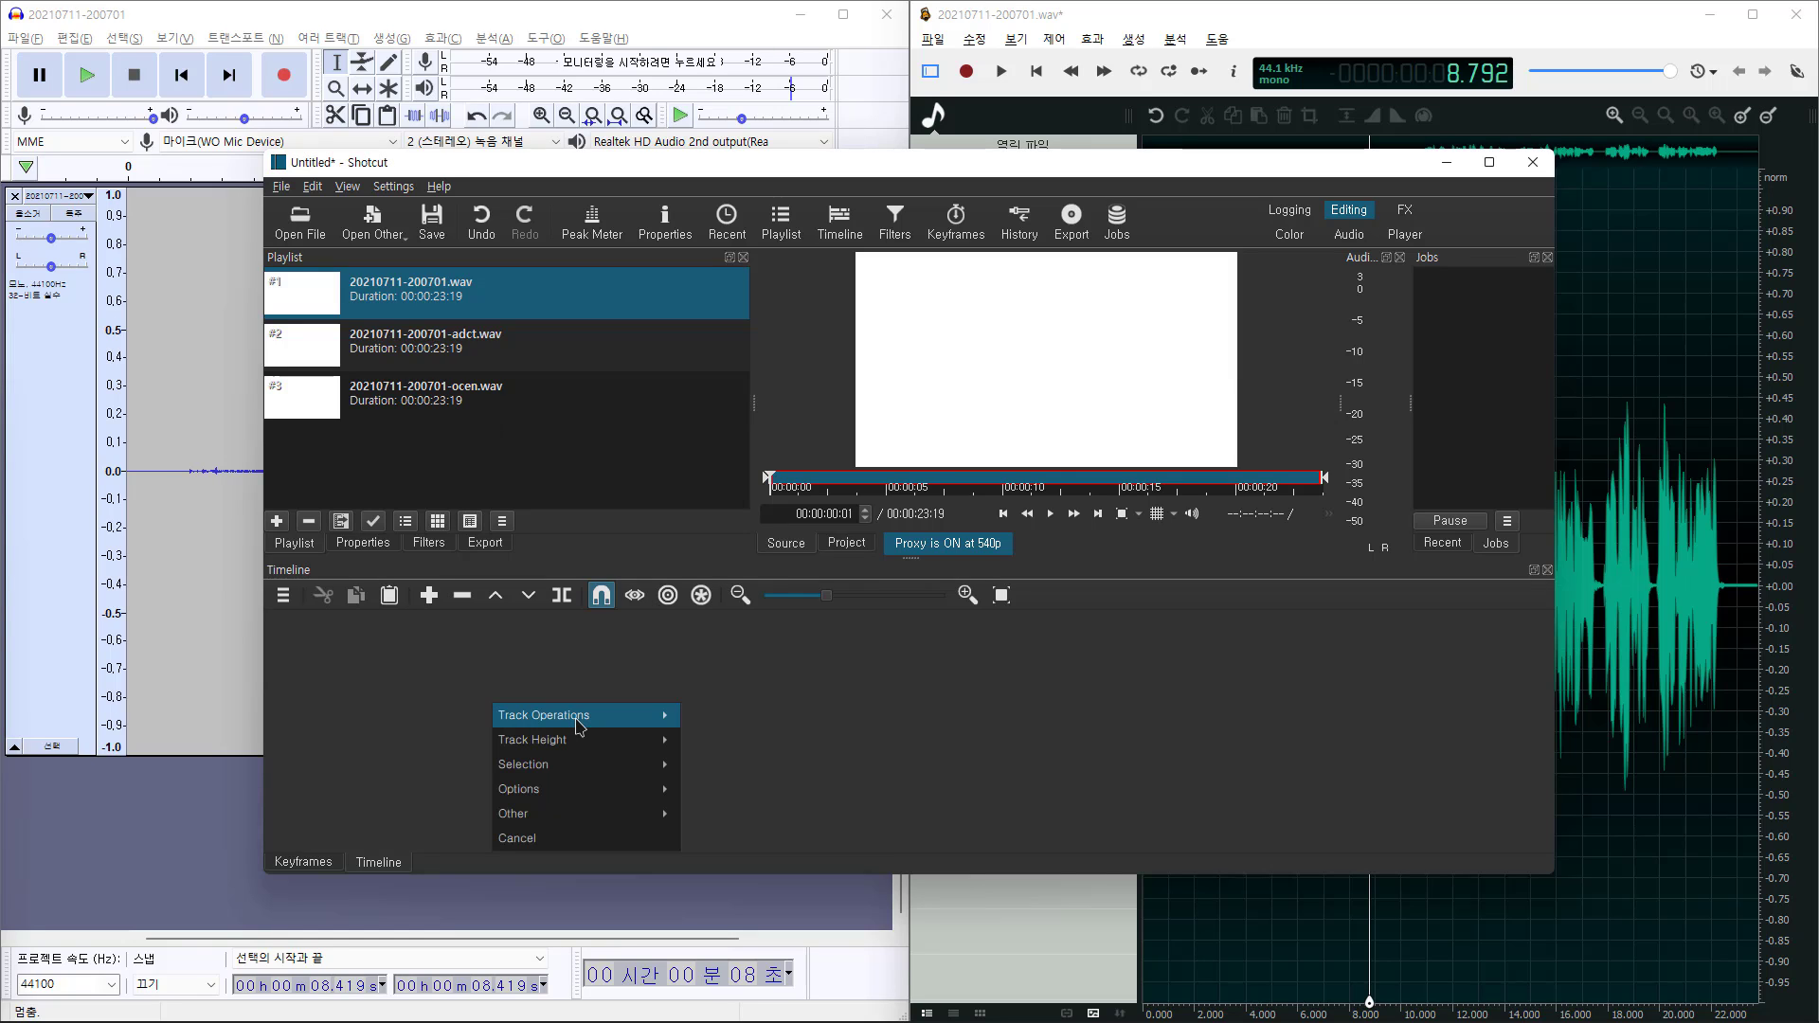
pyautogui.moveTo(580, 717)
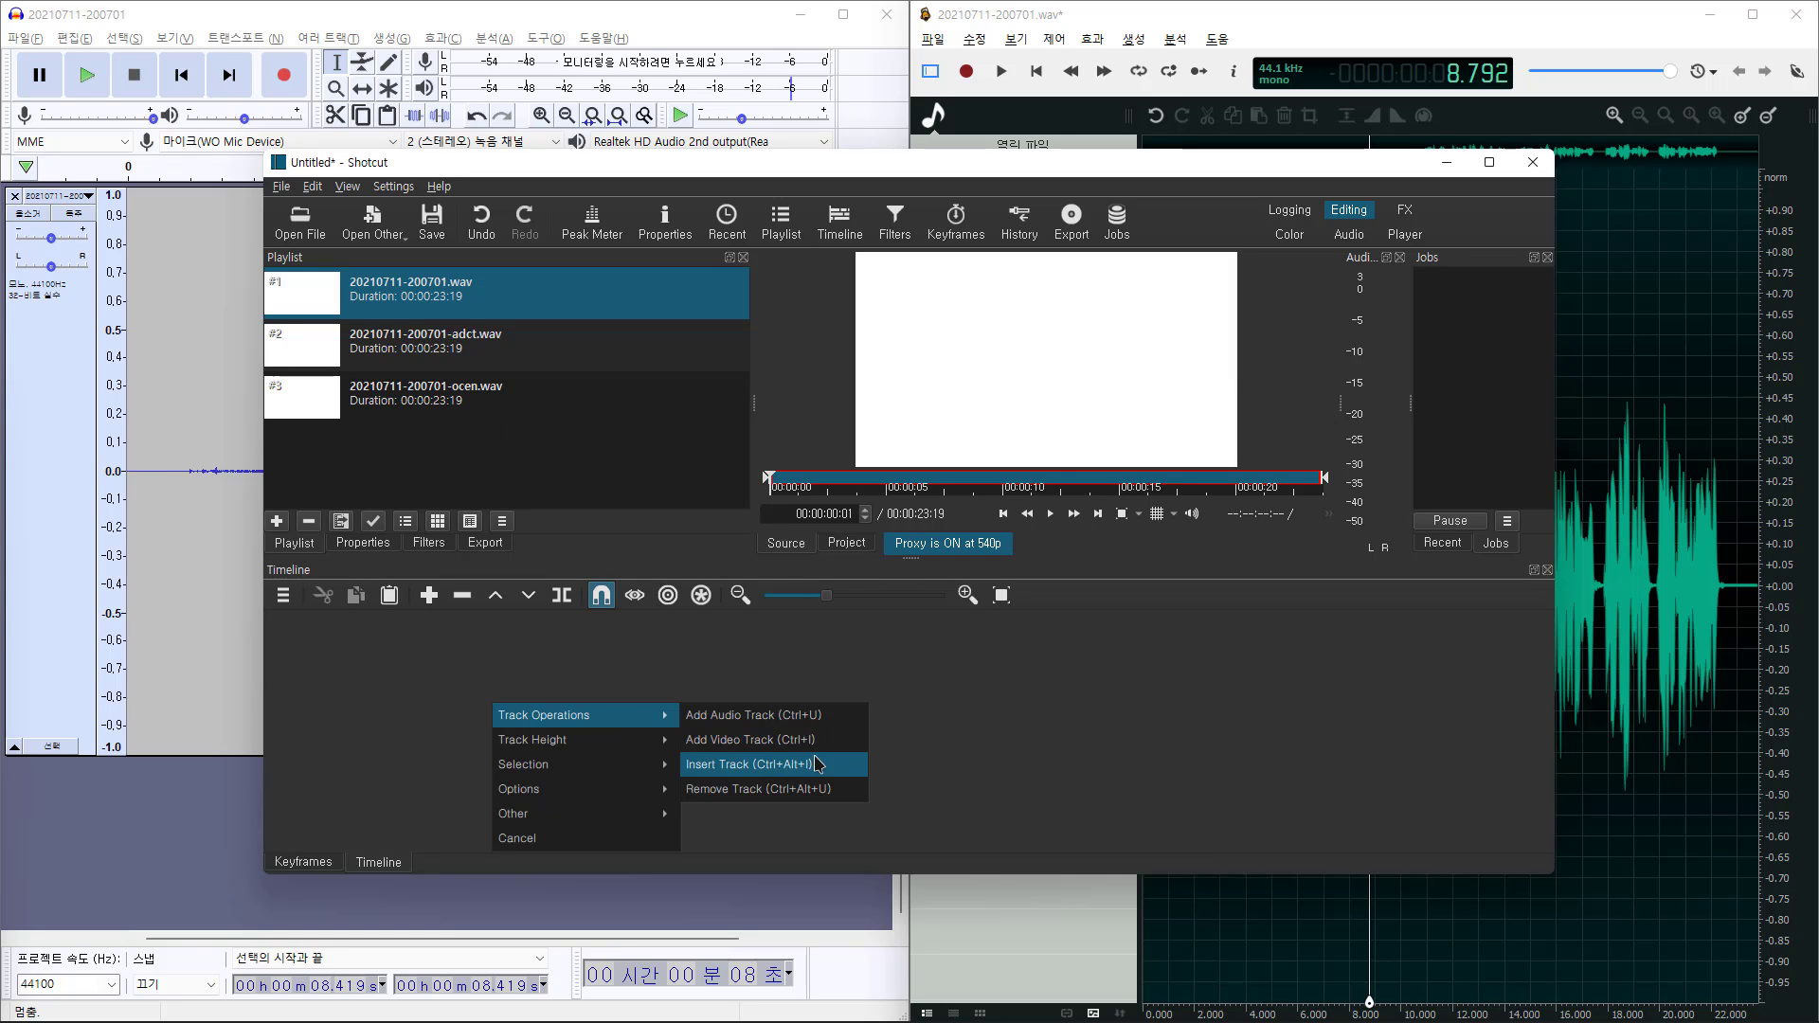
pyautogui.click(815, 720)
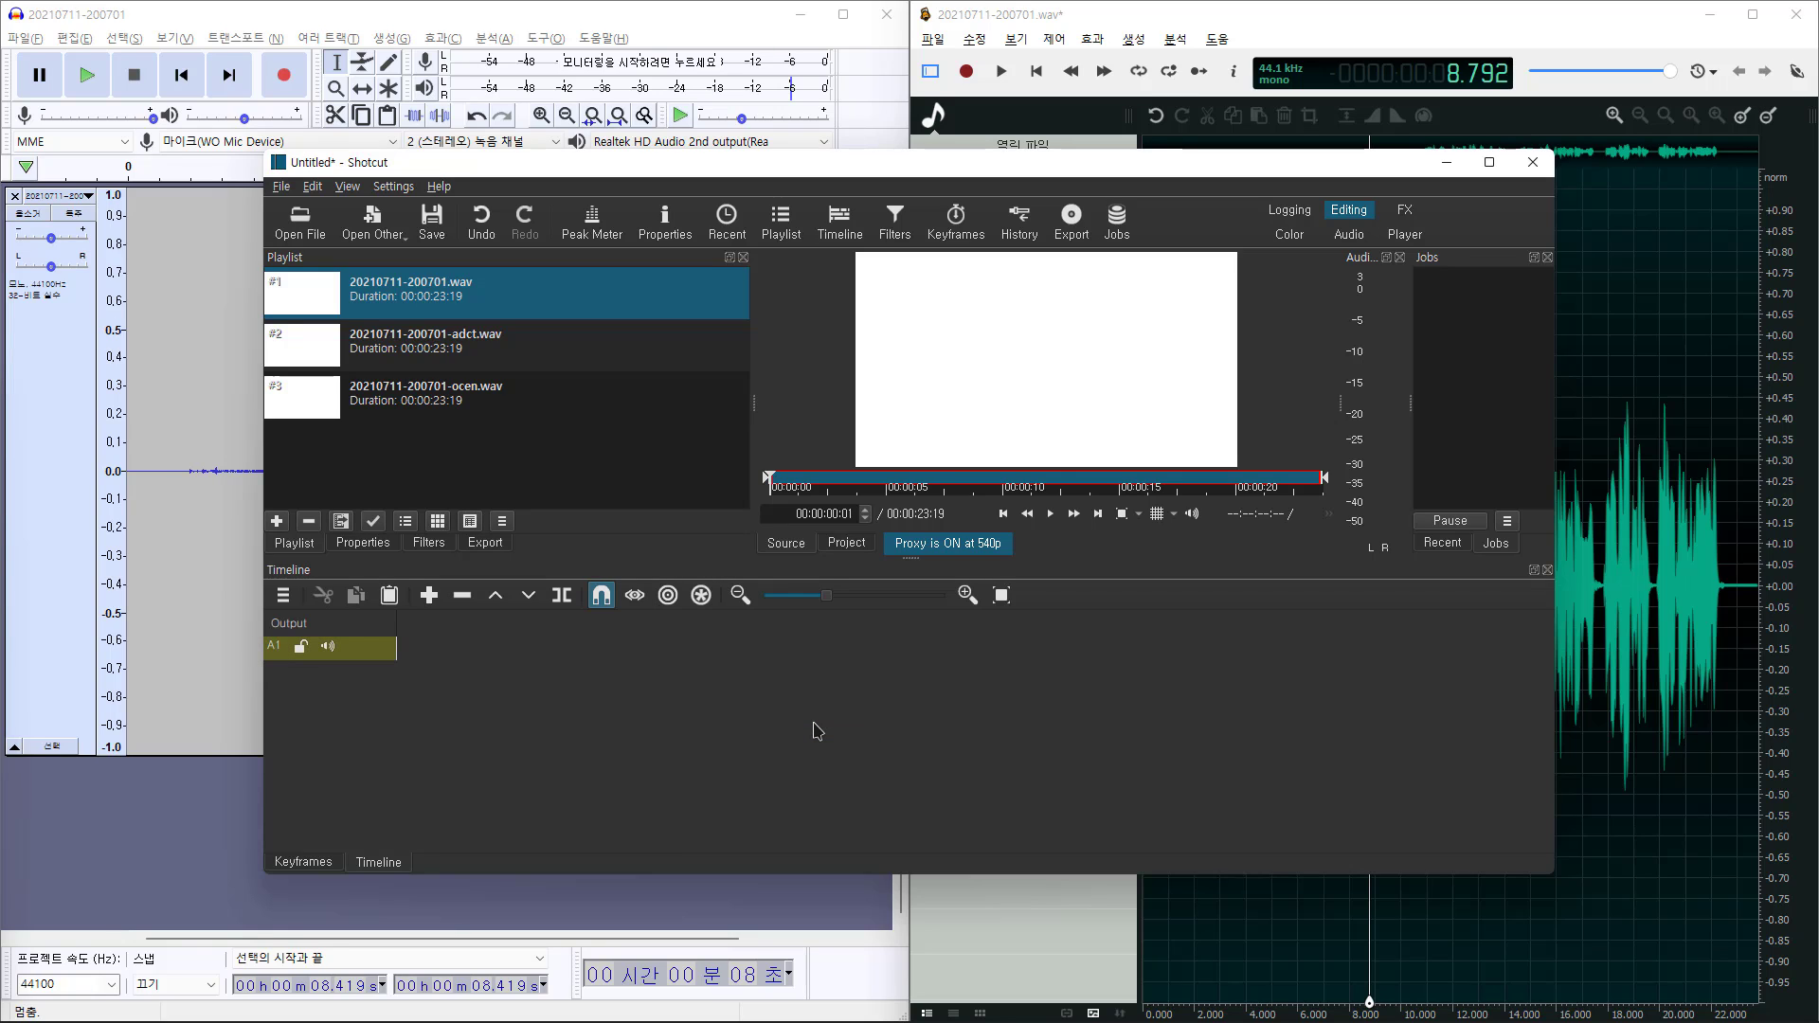
# Place the original, adct and ocen clips back to back on A1 and zoom to fit
pyautogui.moveTo(309, 304); pyautogui.dragTo(502, 659)
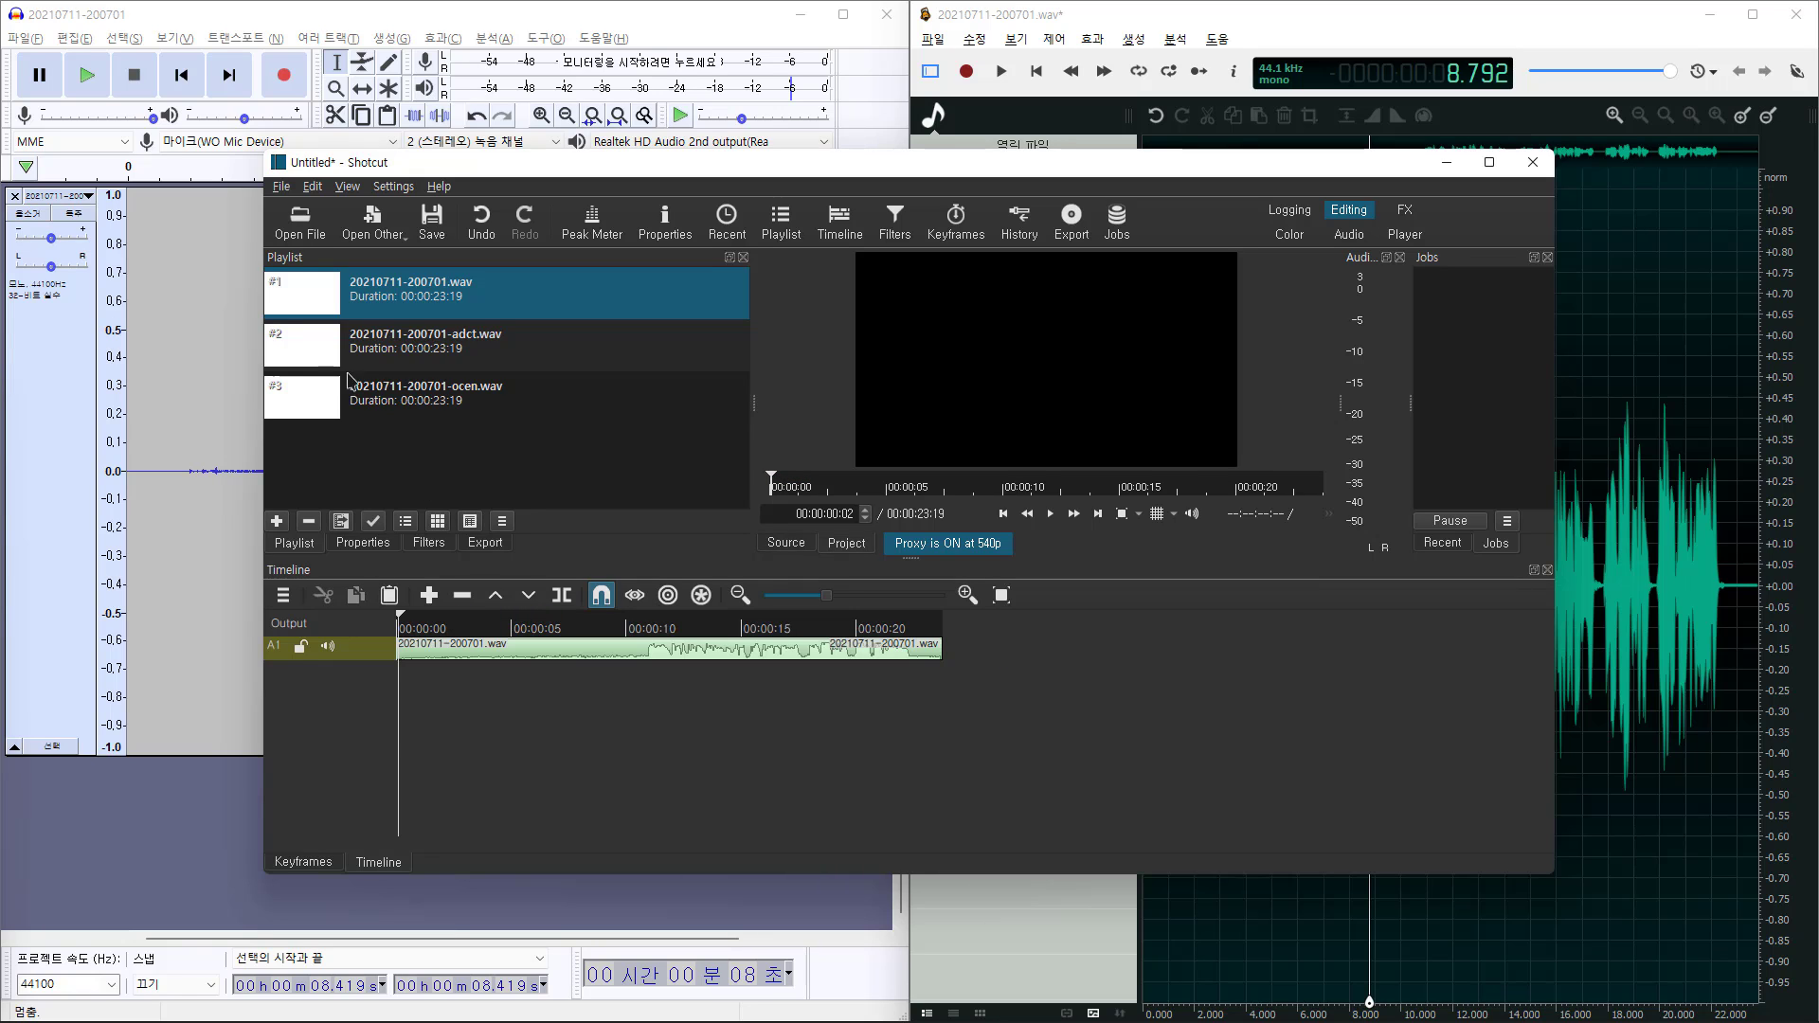
pyautogui.moveTo(308, 348); pyautogui.dragTo(1034, 652)
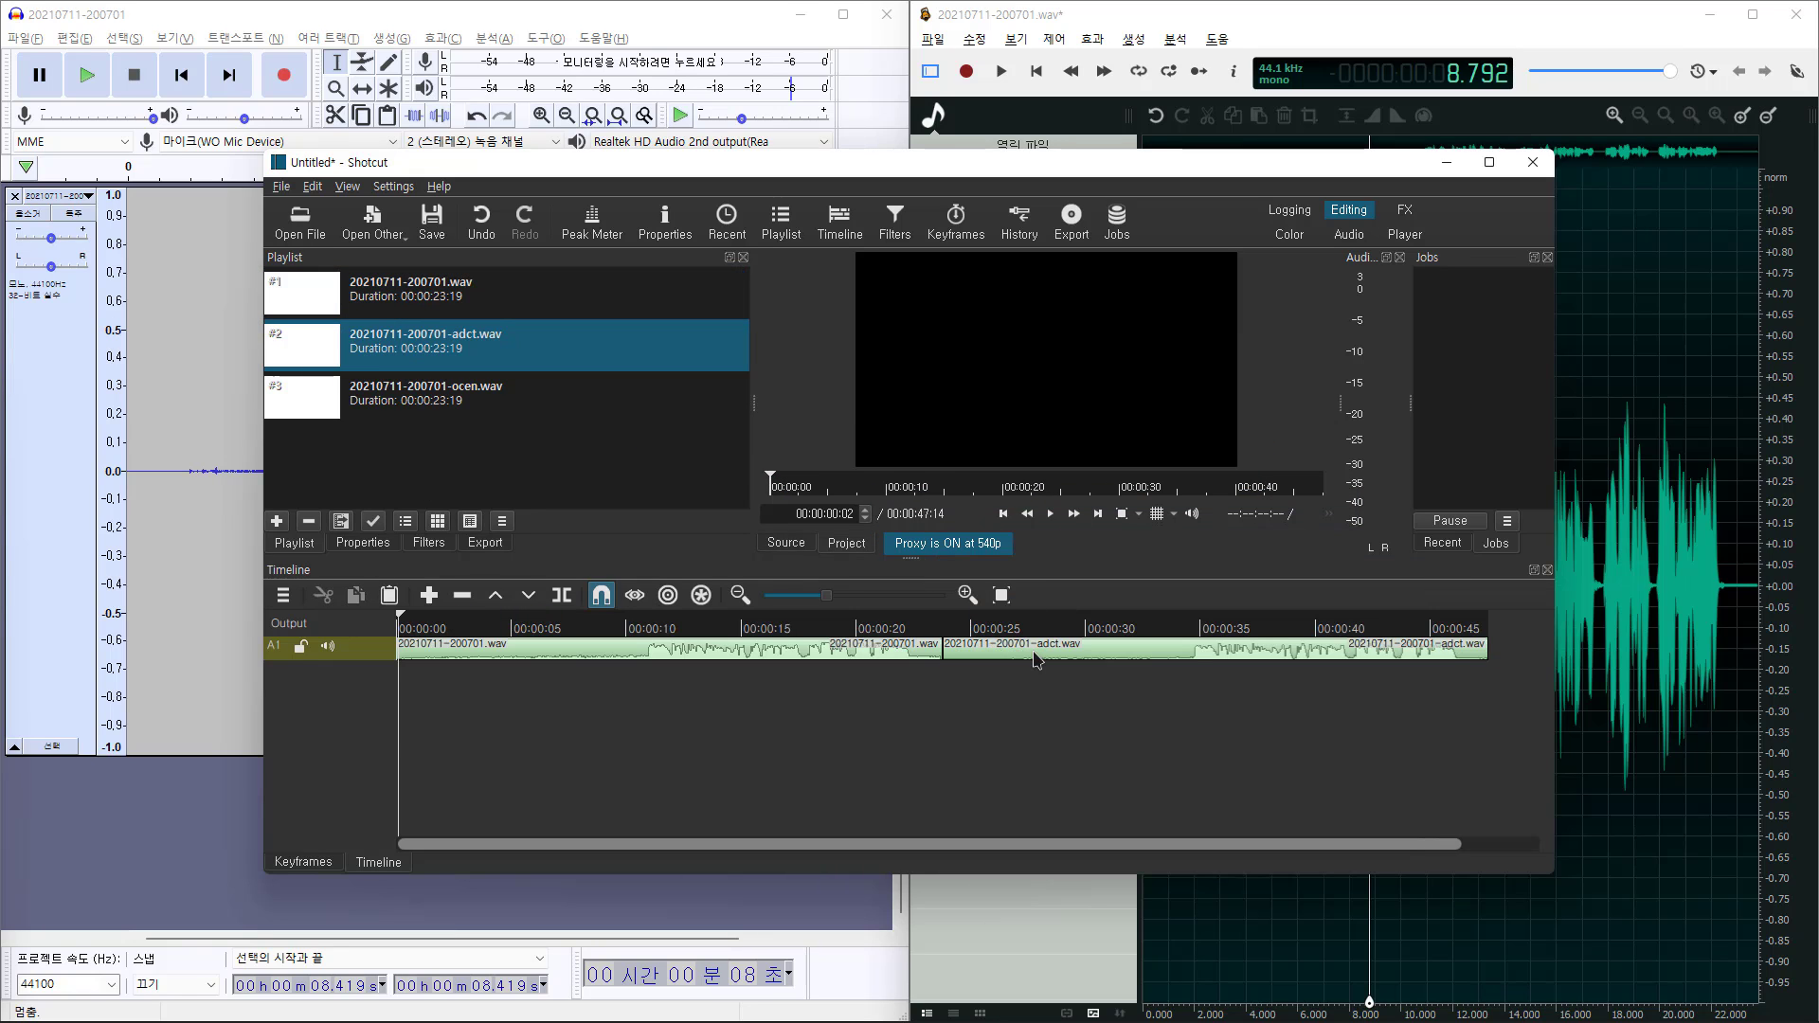
pyautogui.click(740, 595)
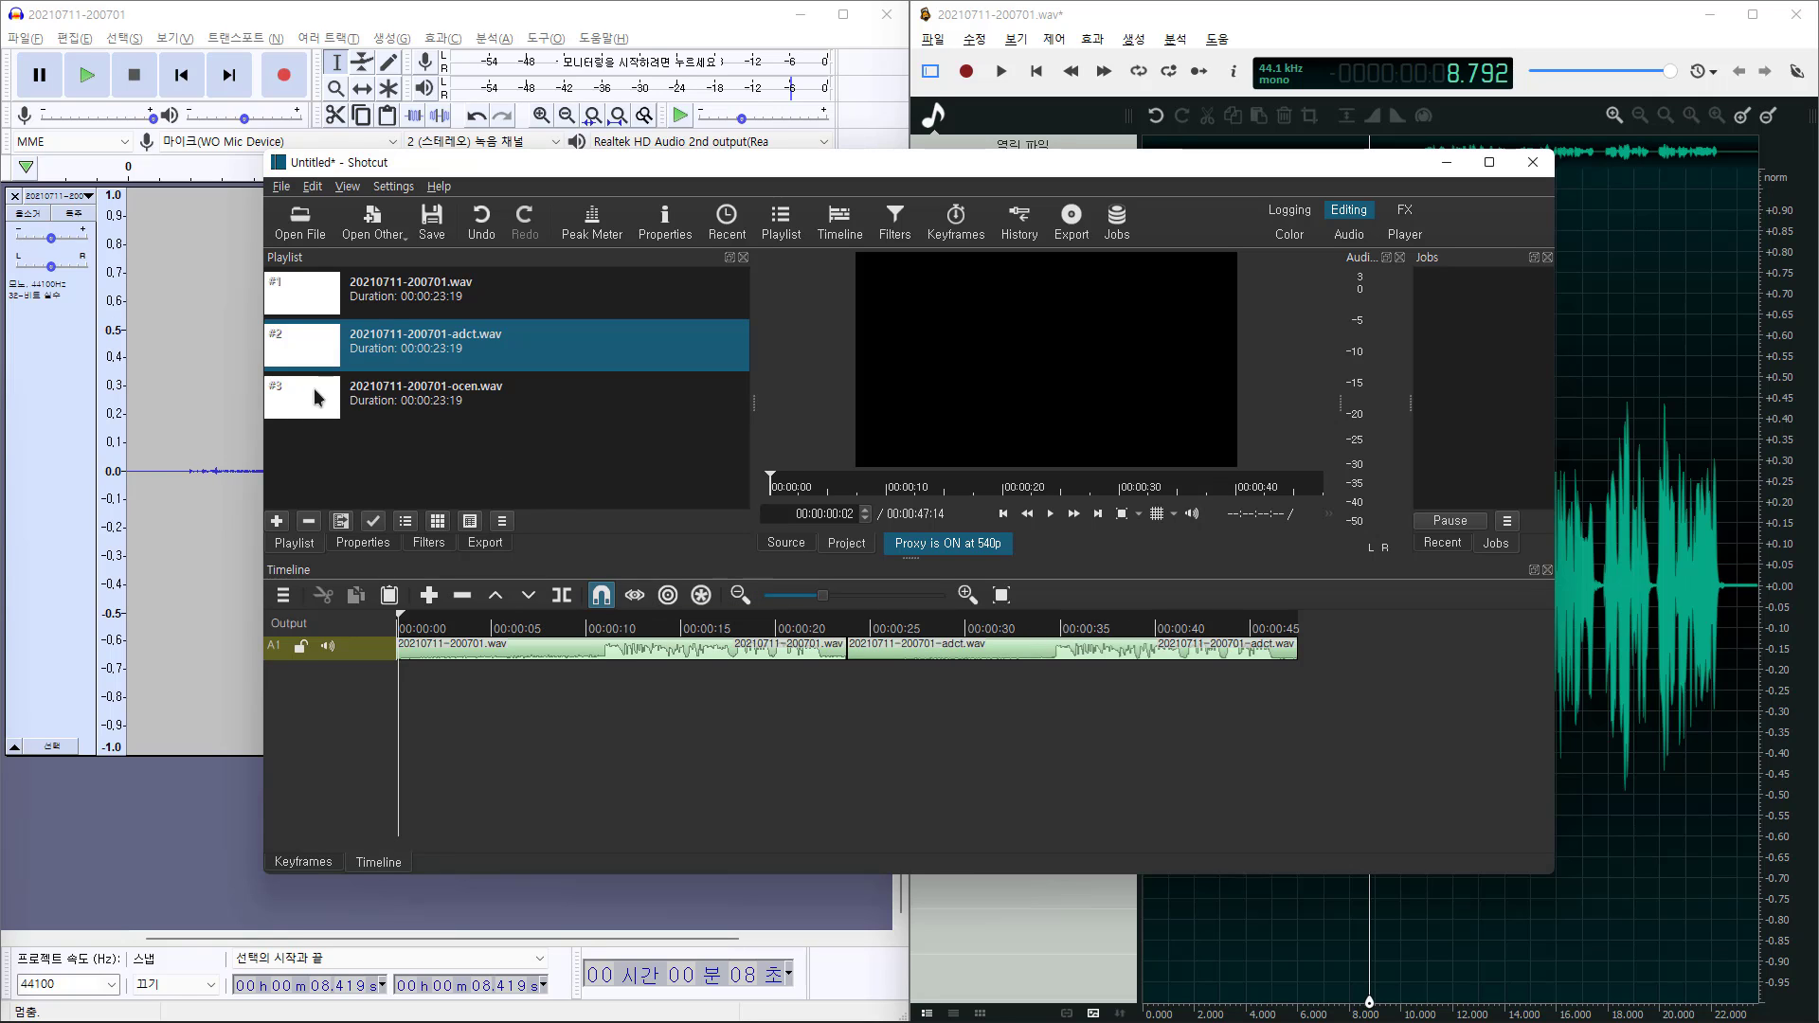
pyautogui.moveTo(316, 396); pyautogui.dragTo(1337, 651)
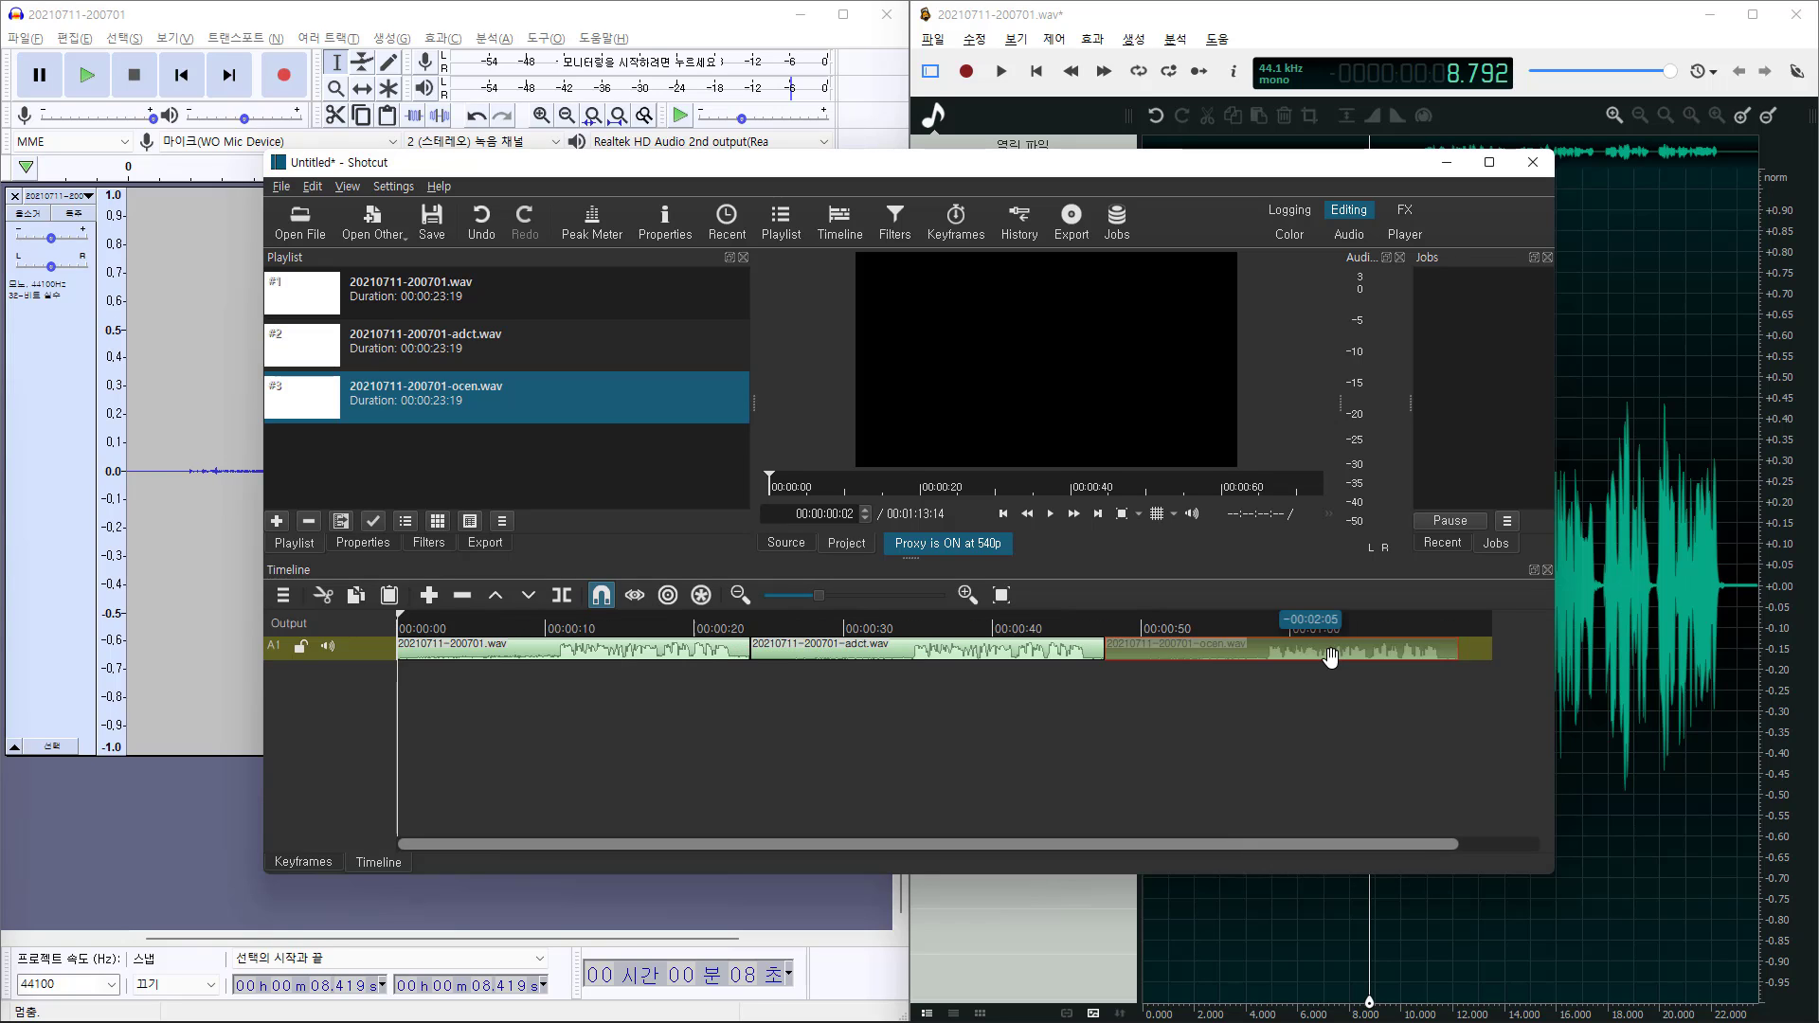
pyautogui.click(1003, 595)
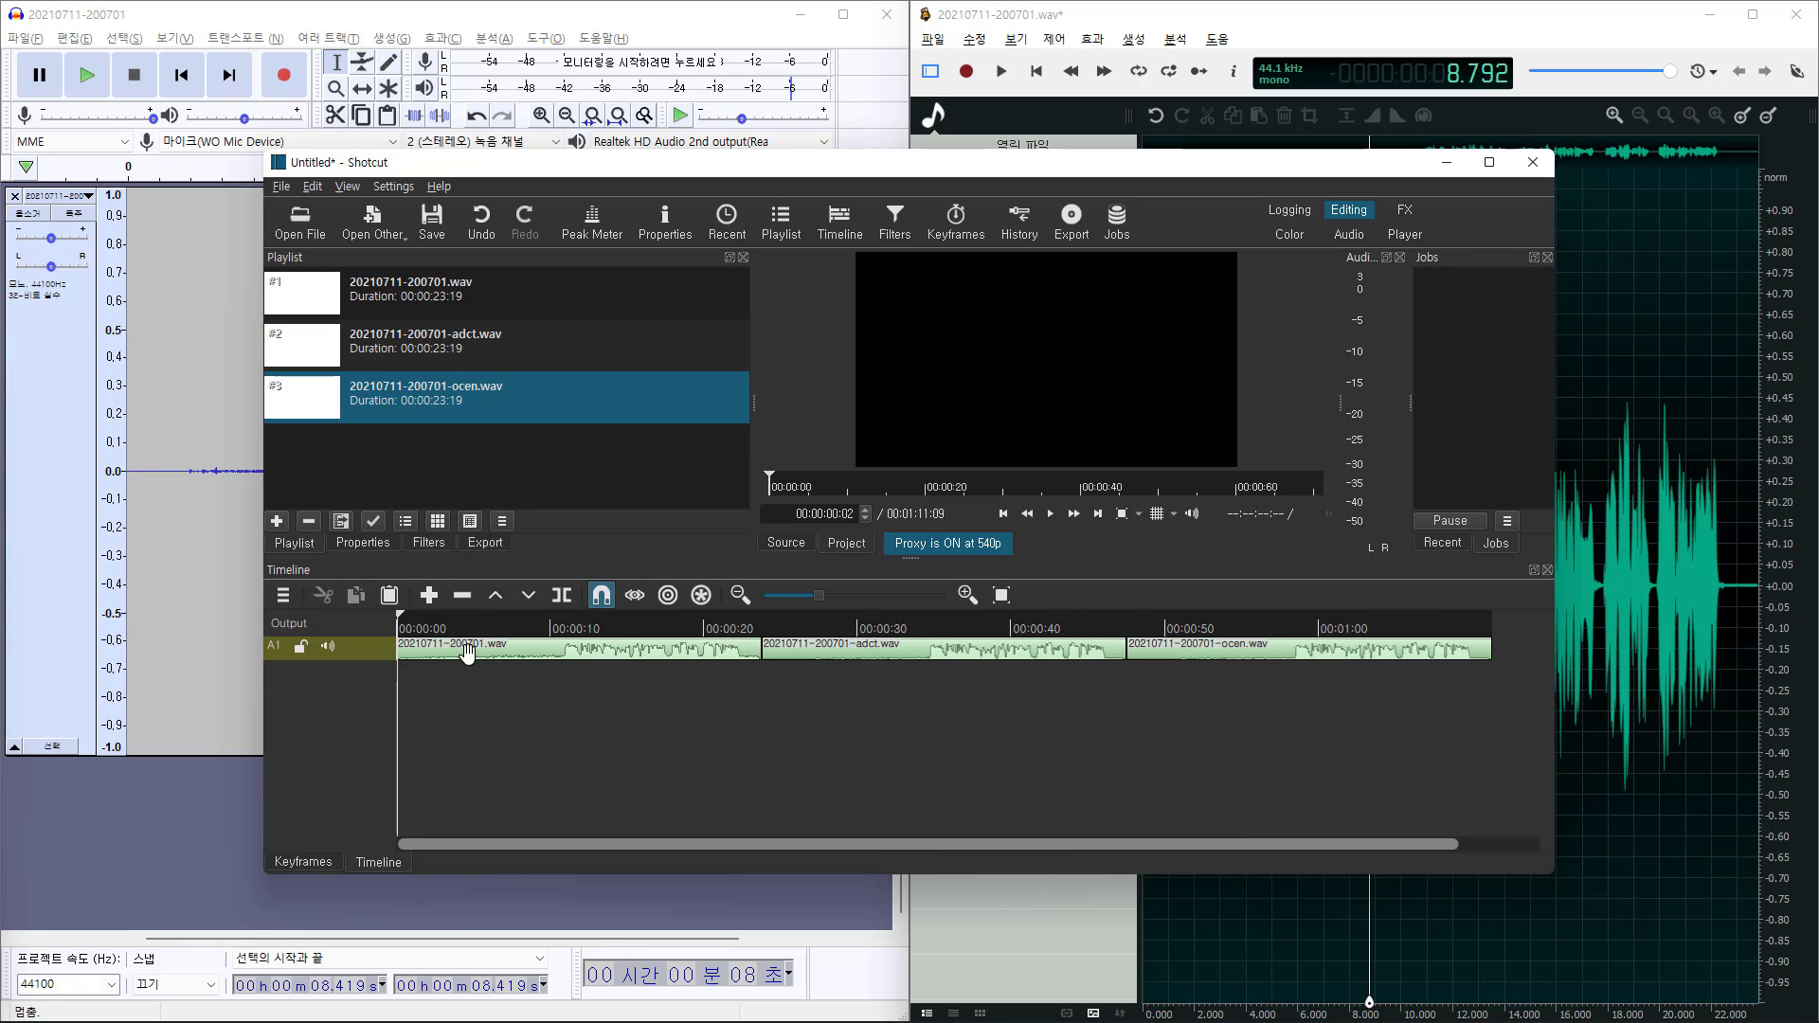
# Reset the A1 track height, then enlarge it with Ctrl+= so the waveforms are bigger
pyautogui.rightClick(378, 660)
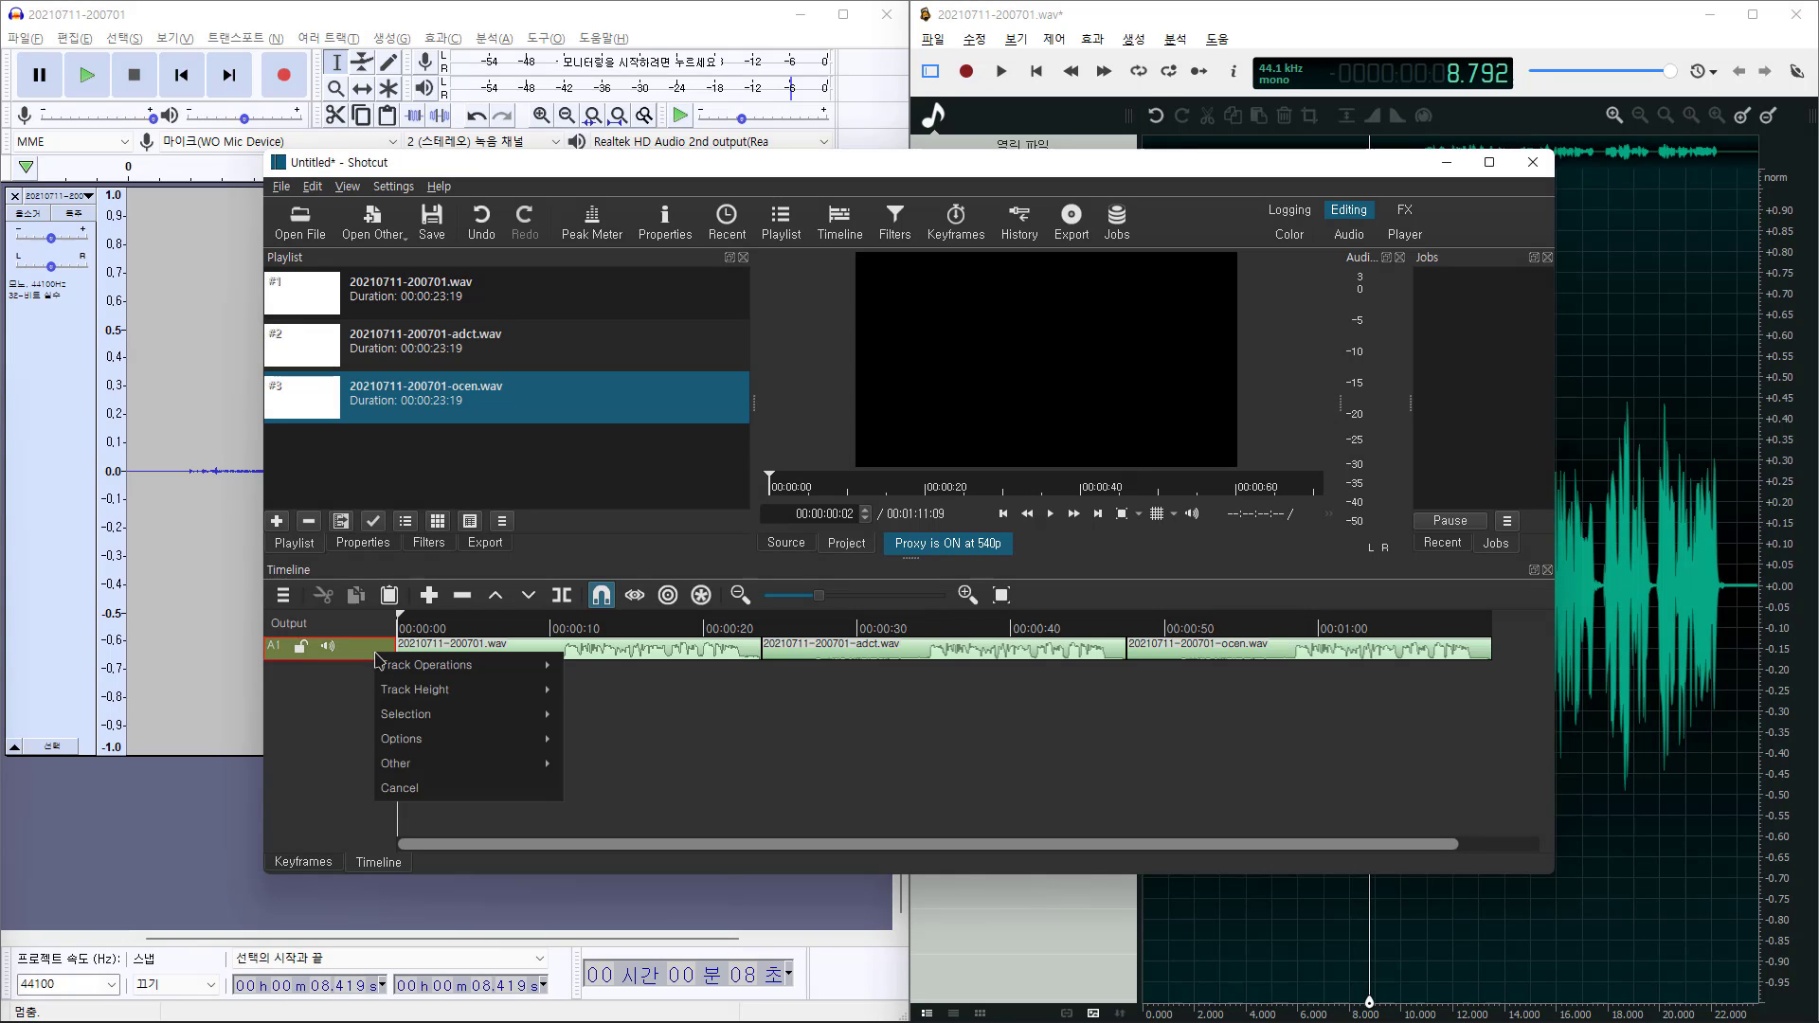
pyautogui.moveTo(474, 668)
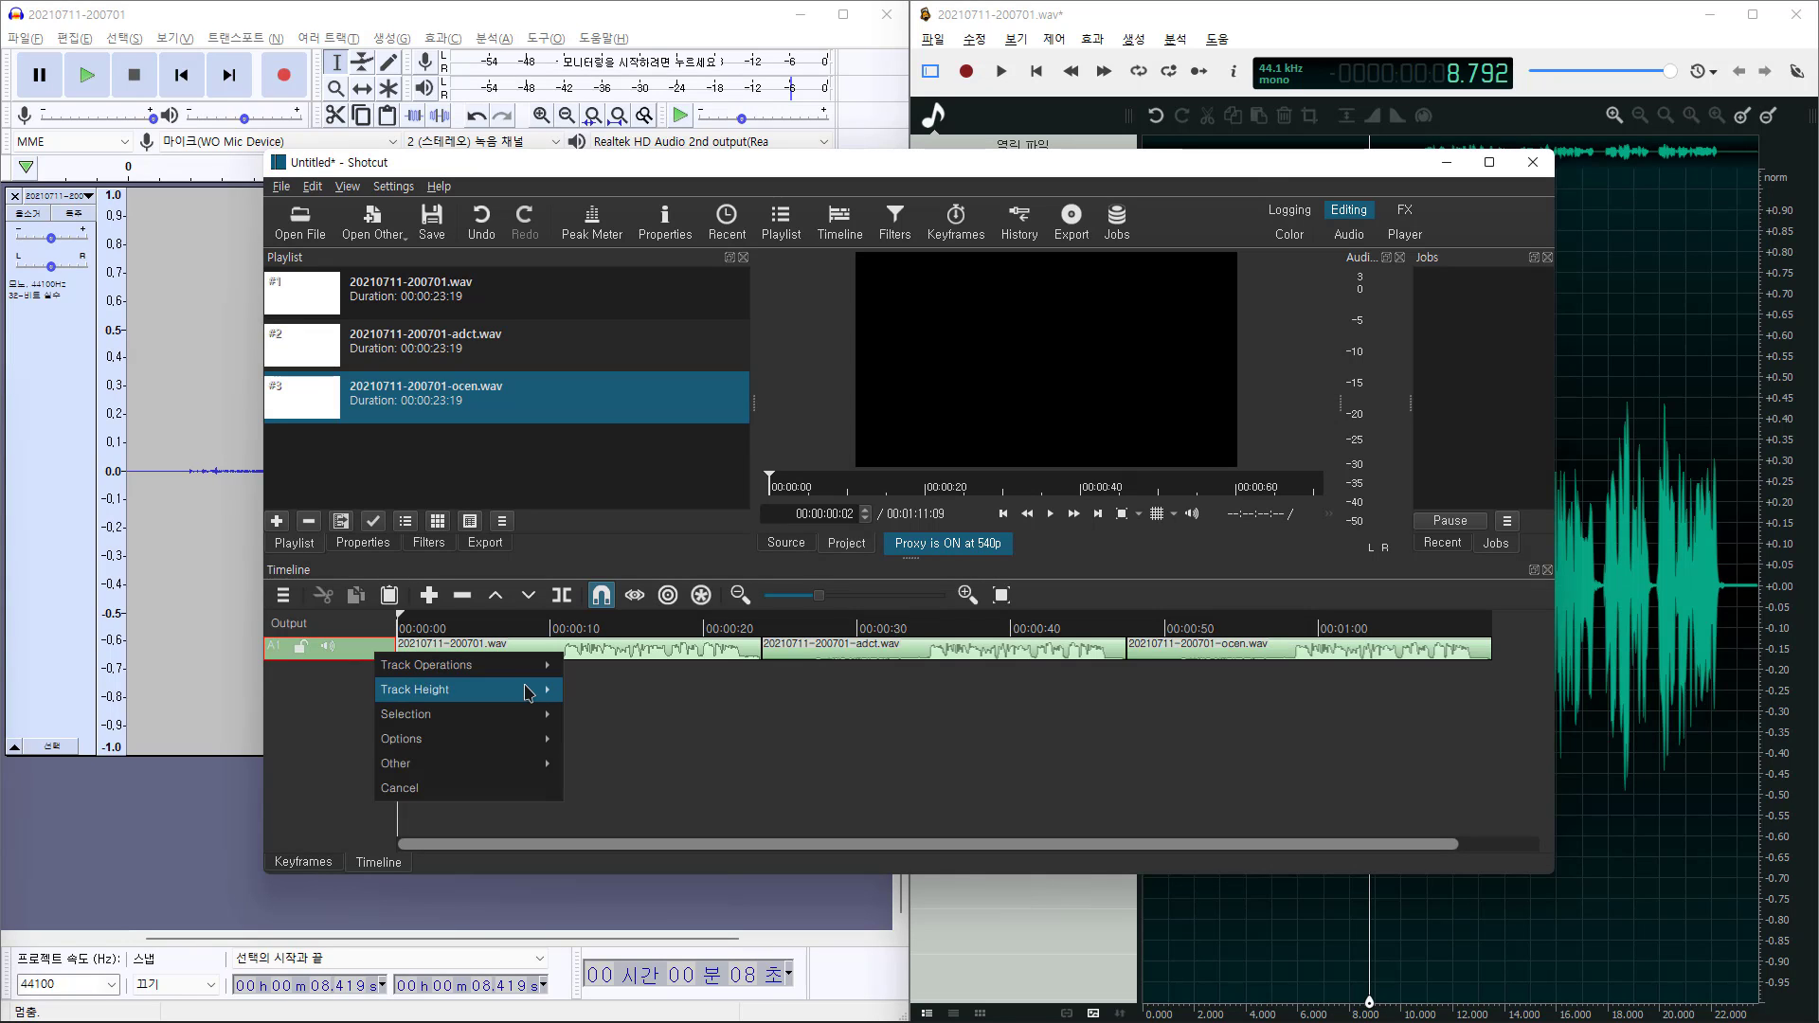
pyautogui.moveTo(531, 690)
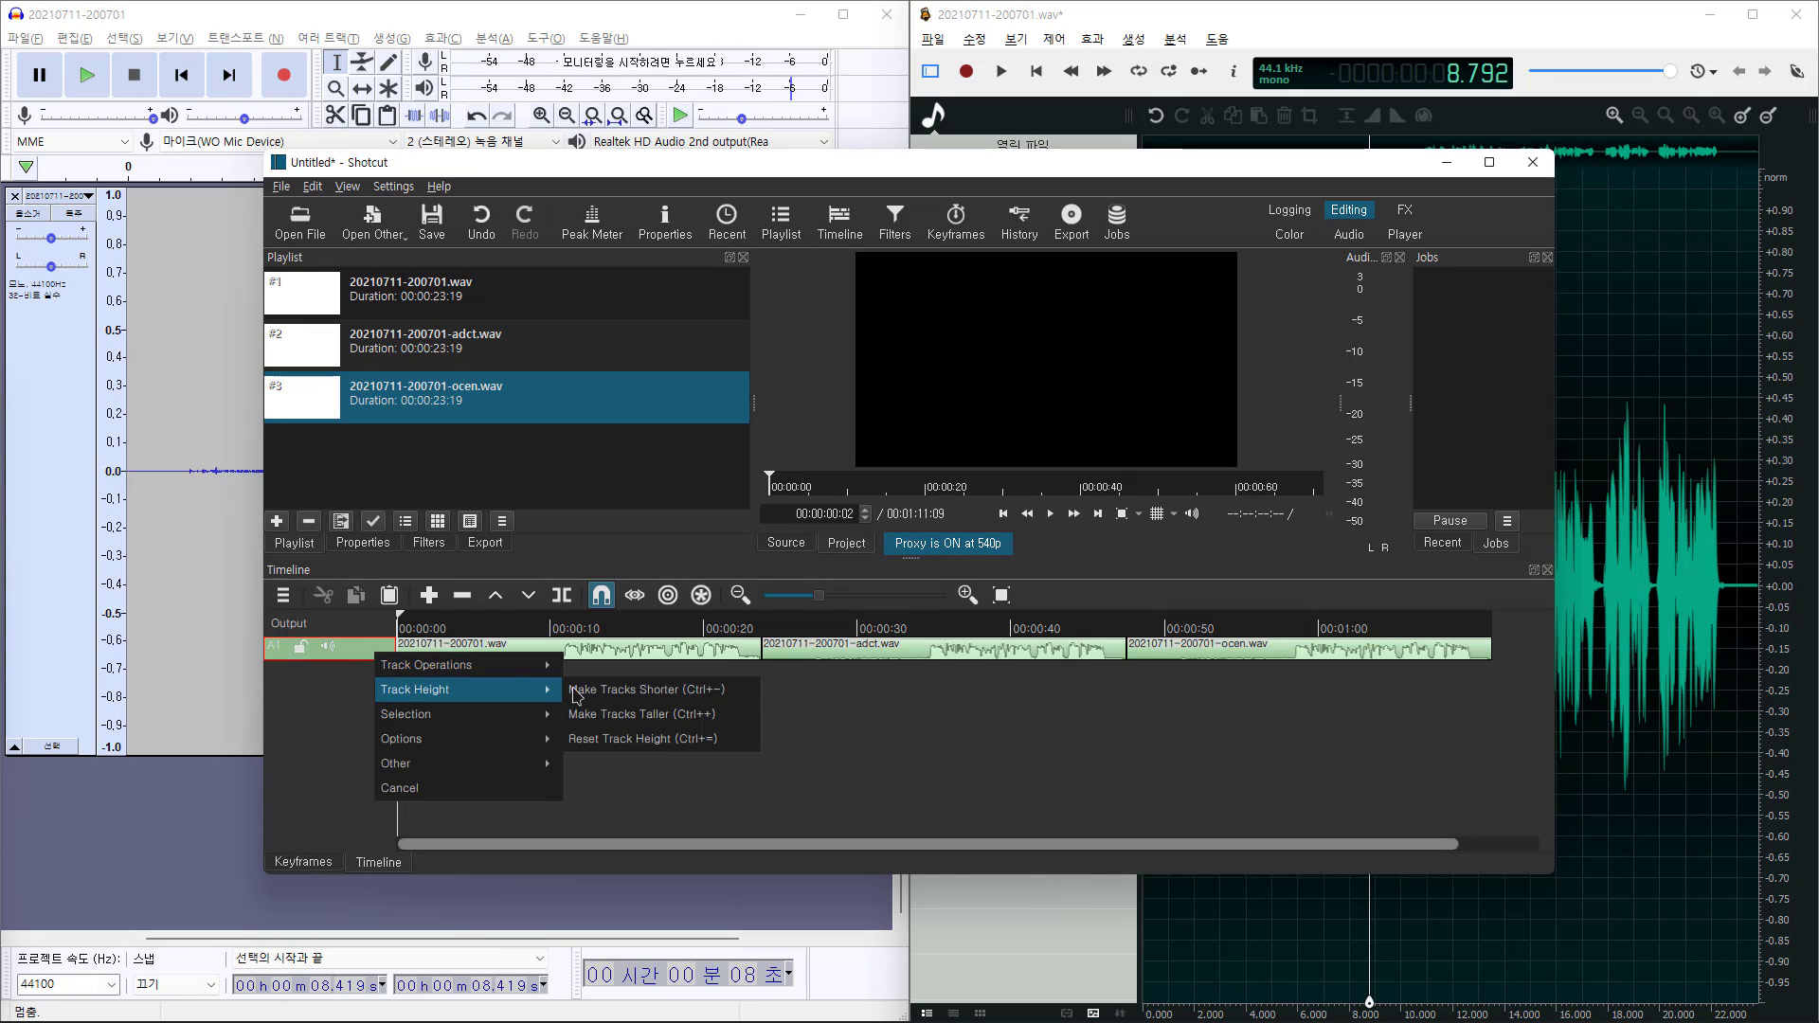
pyautogui.click(711, 749)
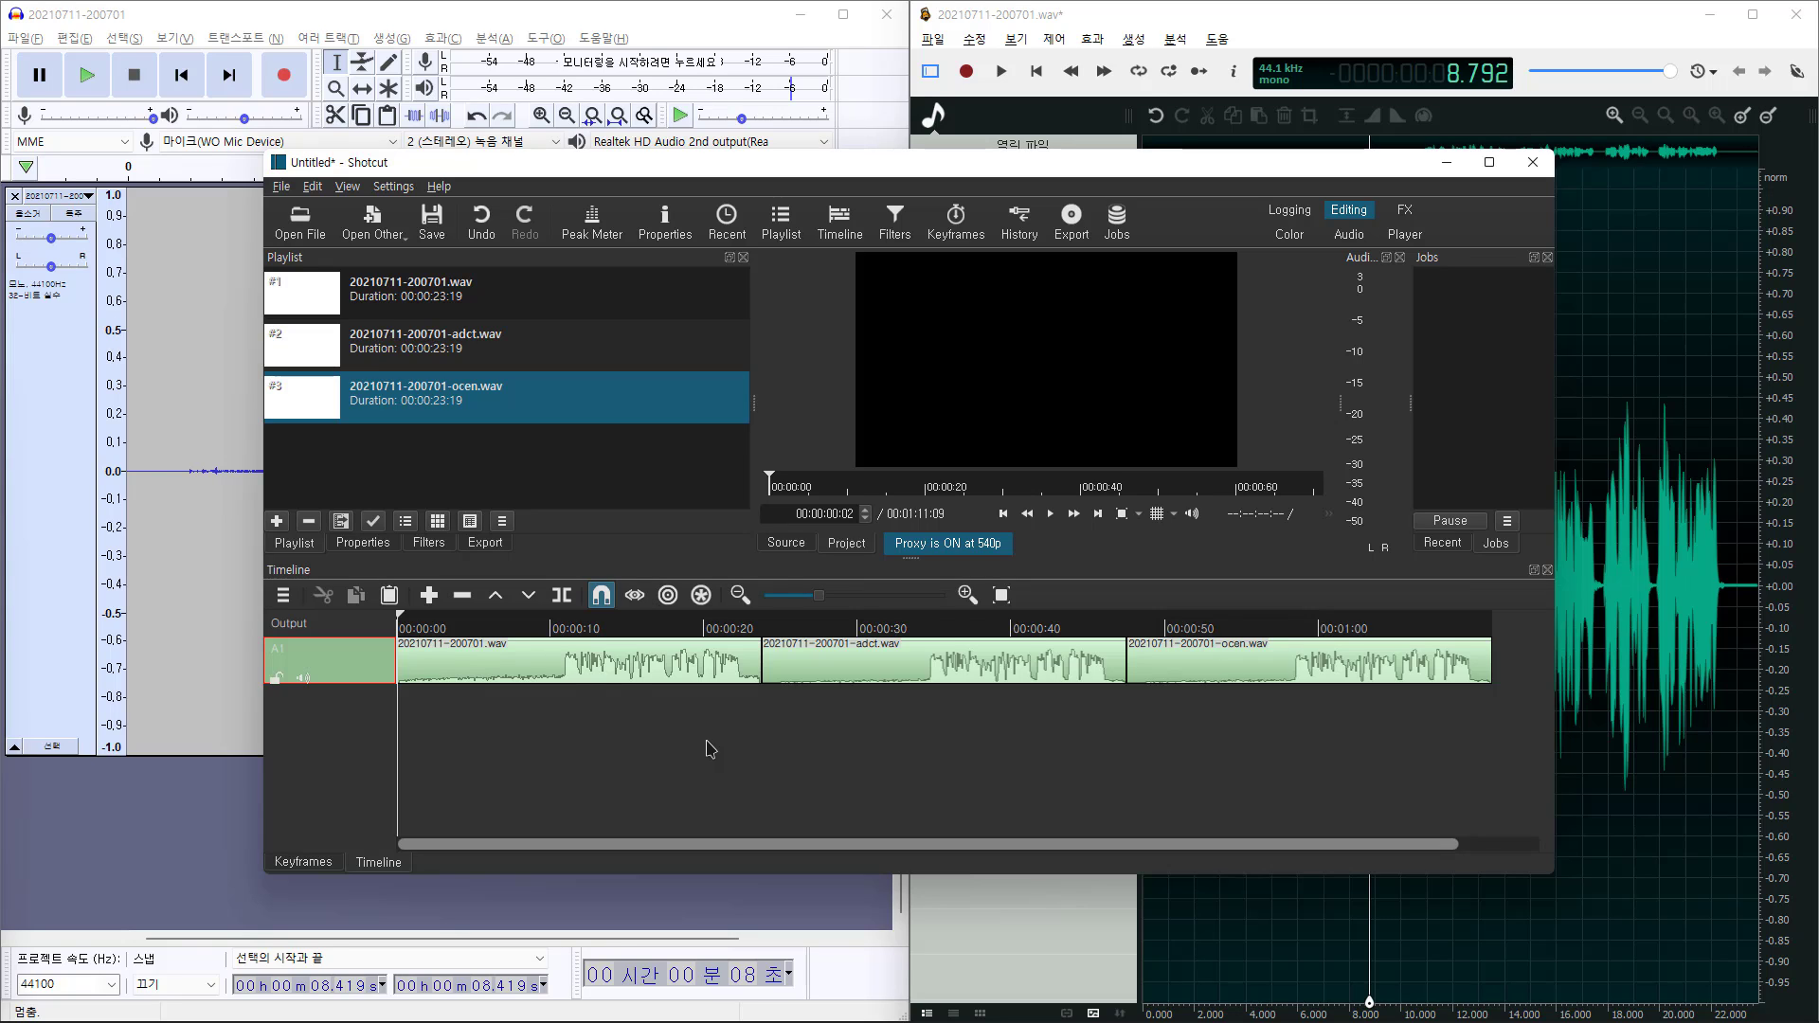
pyautogui.hotkey('ctrl', '=')
pyautogui.hotkey('ctrl', '=')
pyautogui.hotkey('ctrl', '=')
pyautogui.hotkey('ctrl', '=')
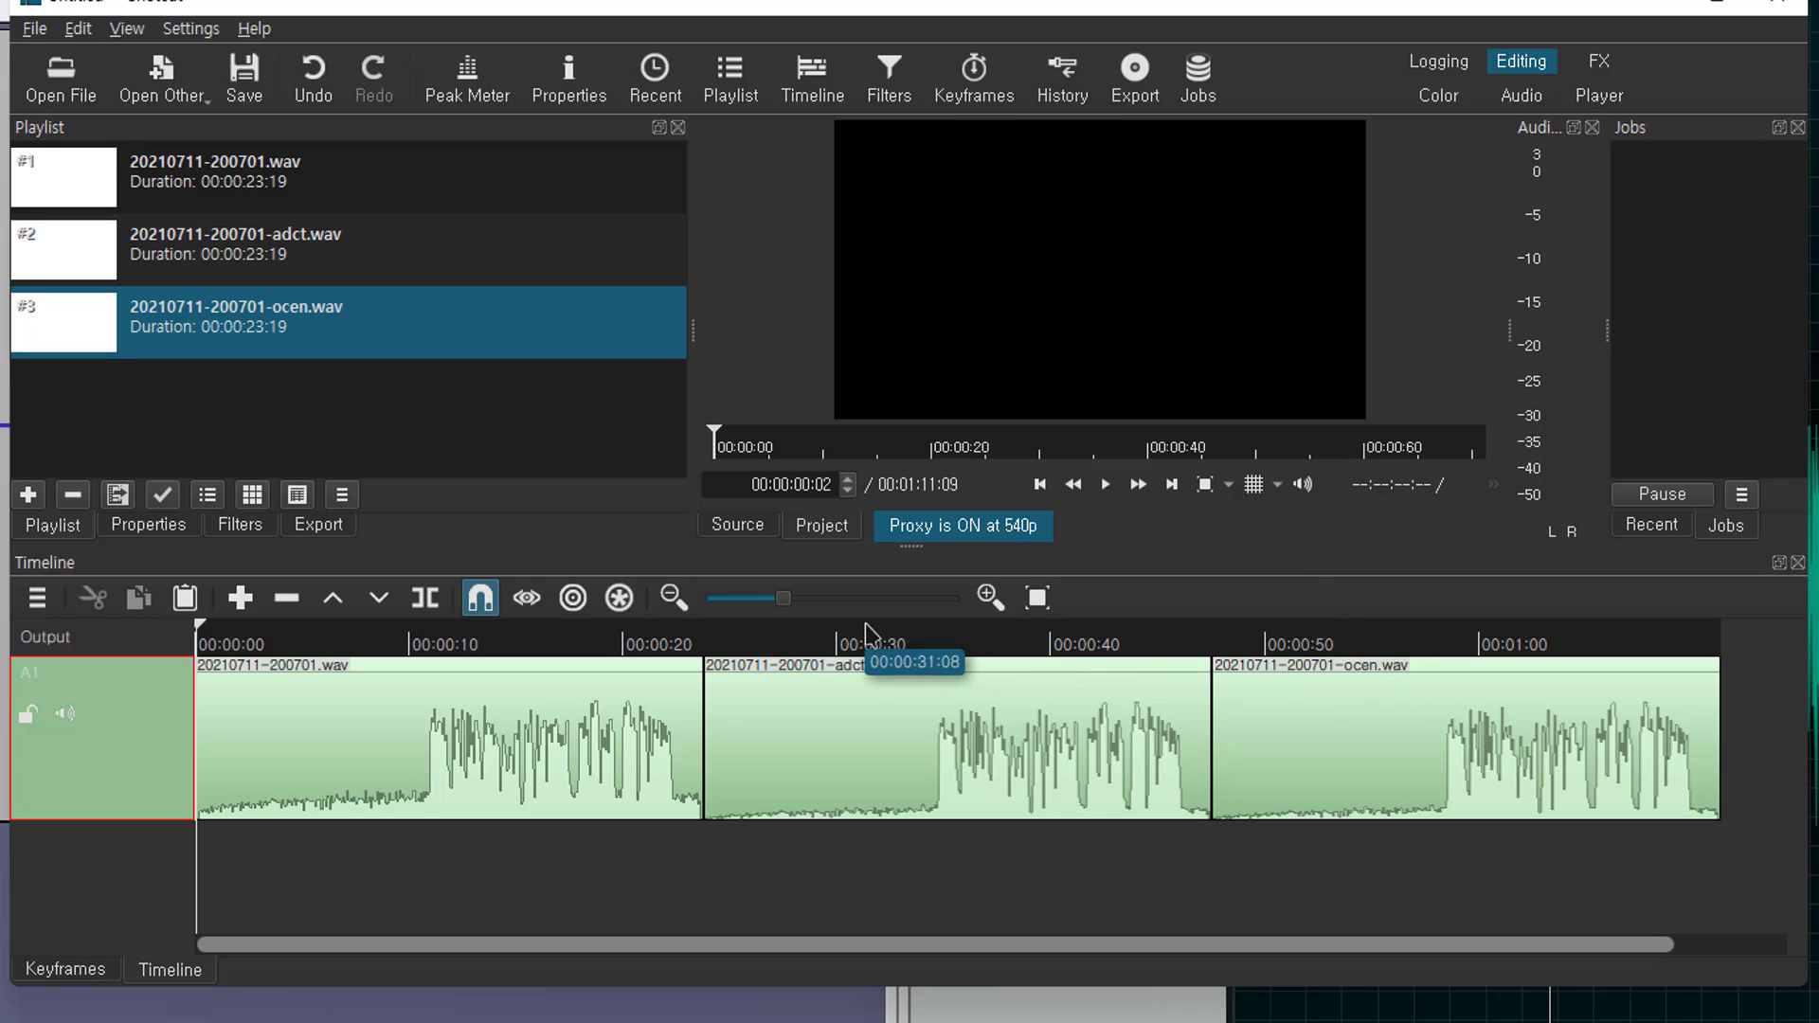
pyautogui.click(906, 644)
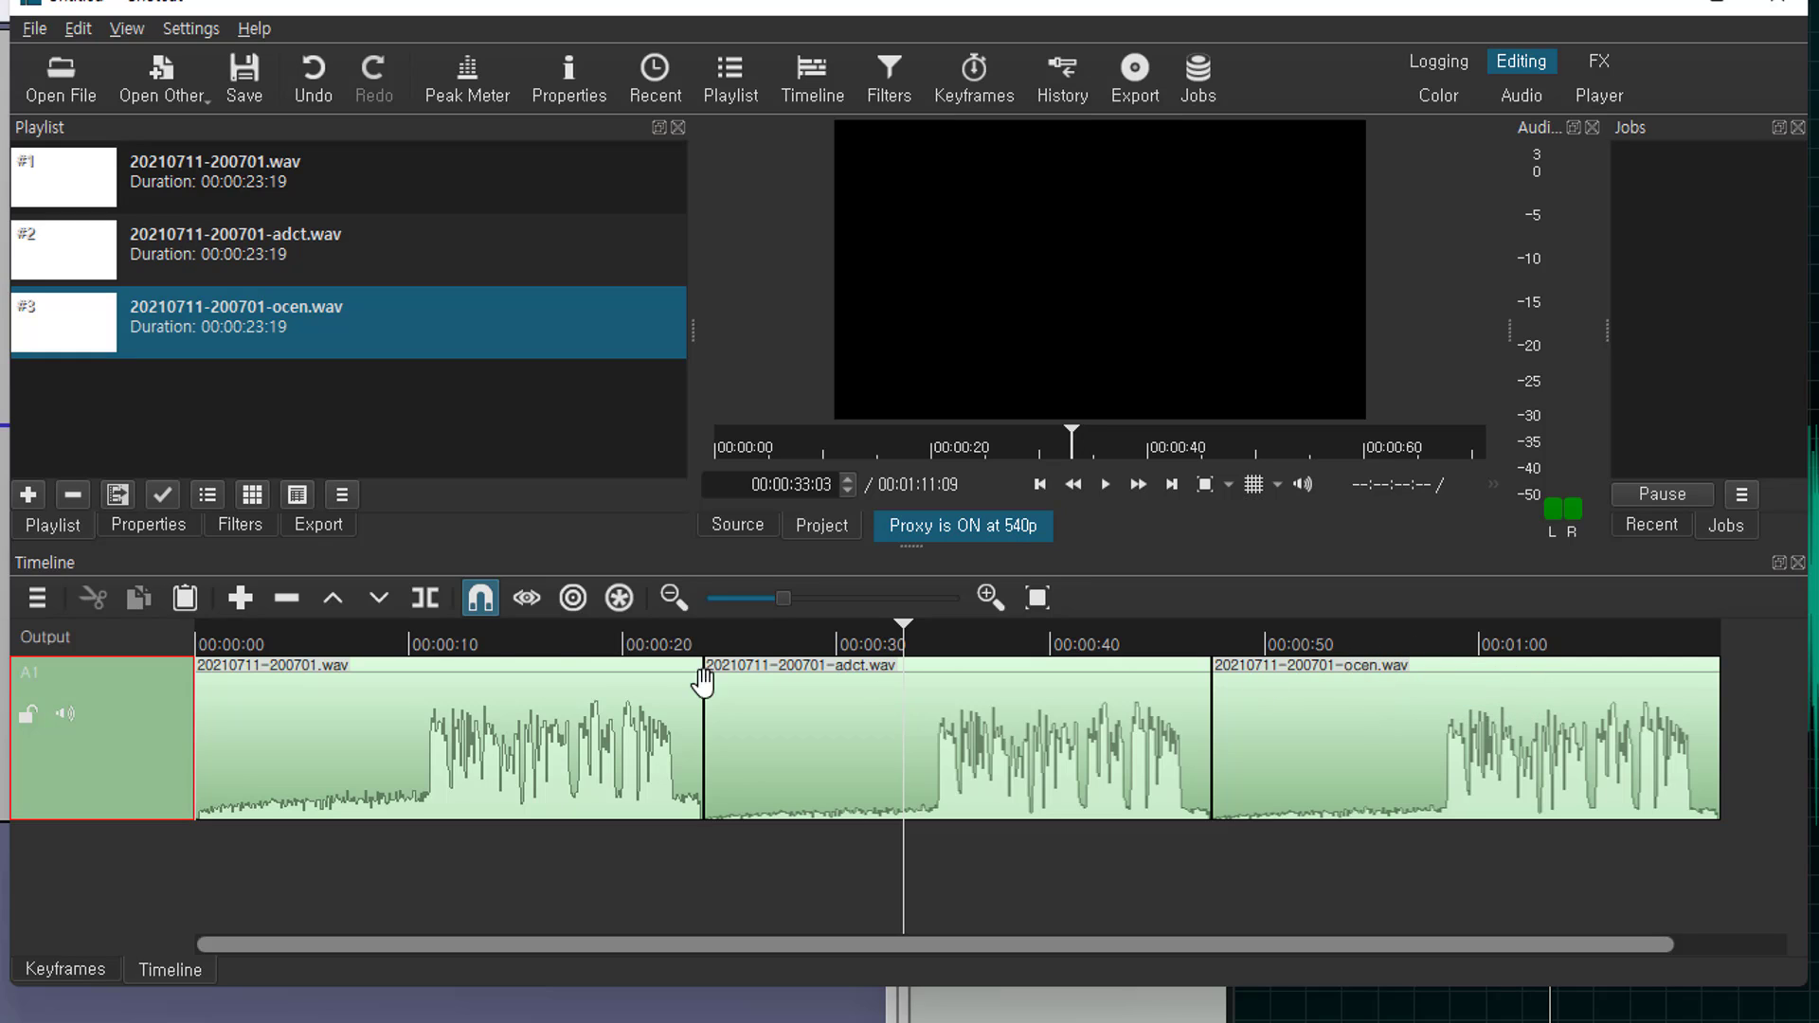
pyautogui.click(364, 646)
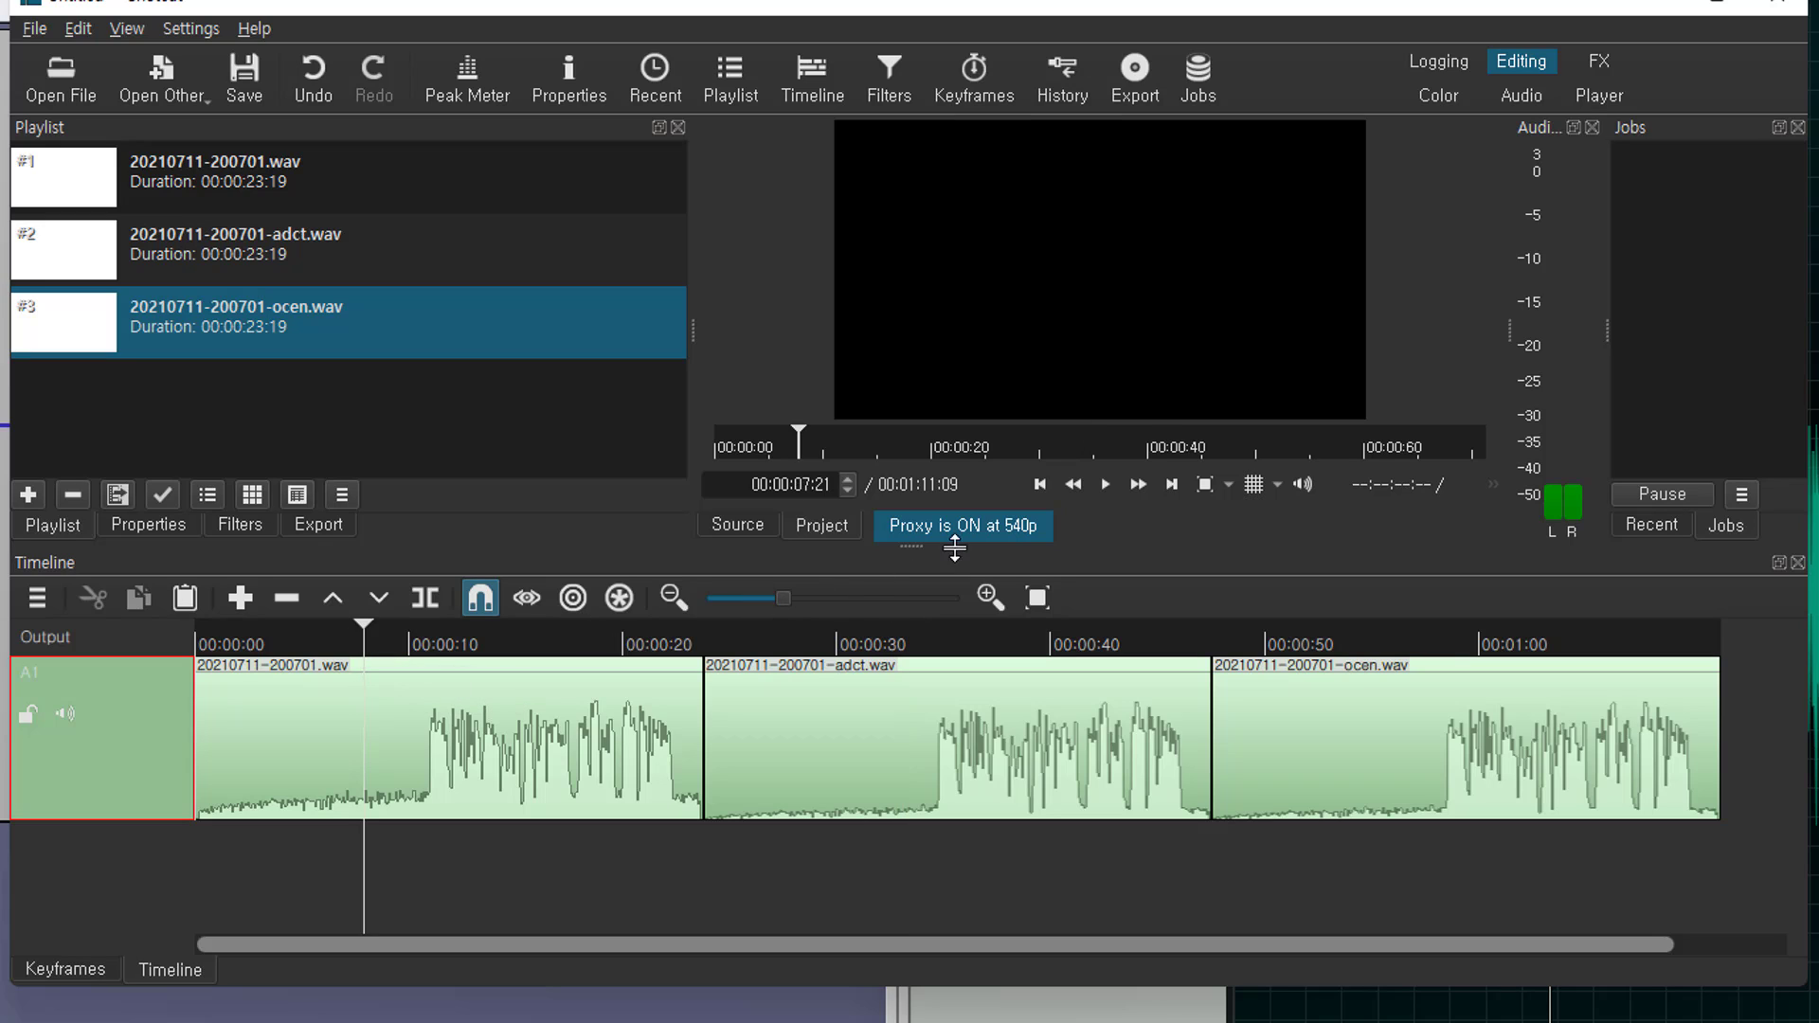
pyautogui.click(1105, 485)
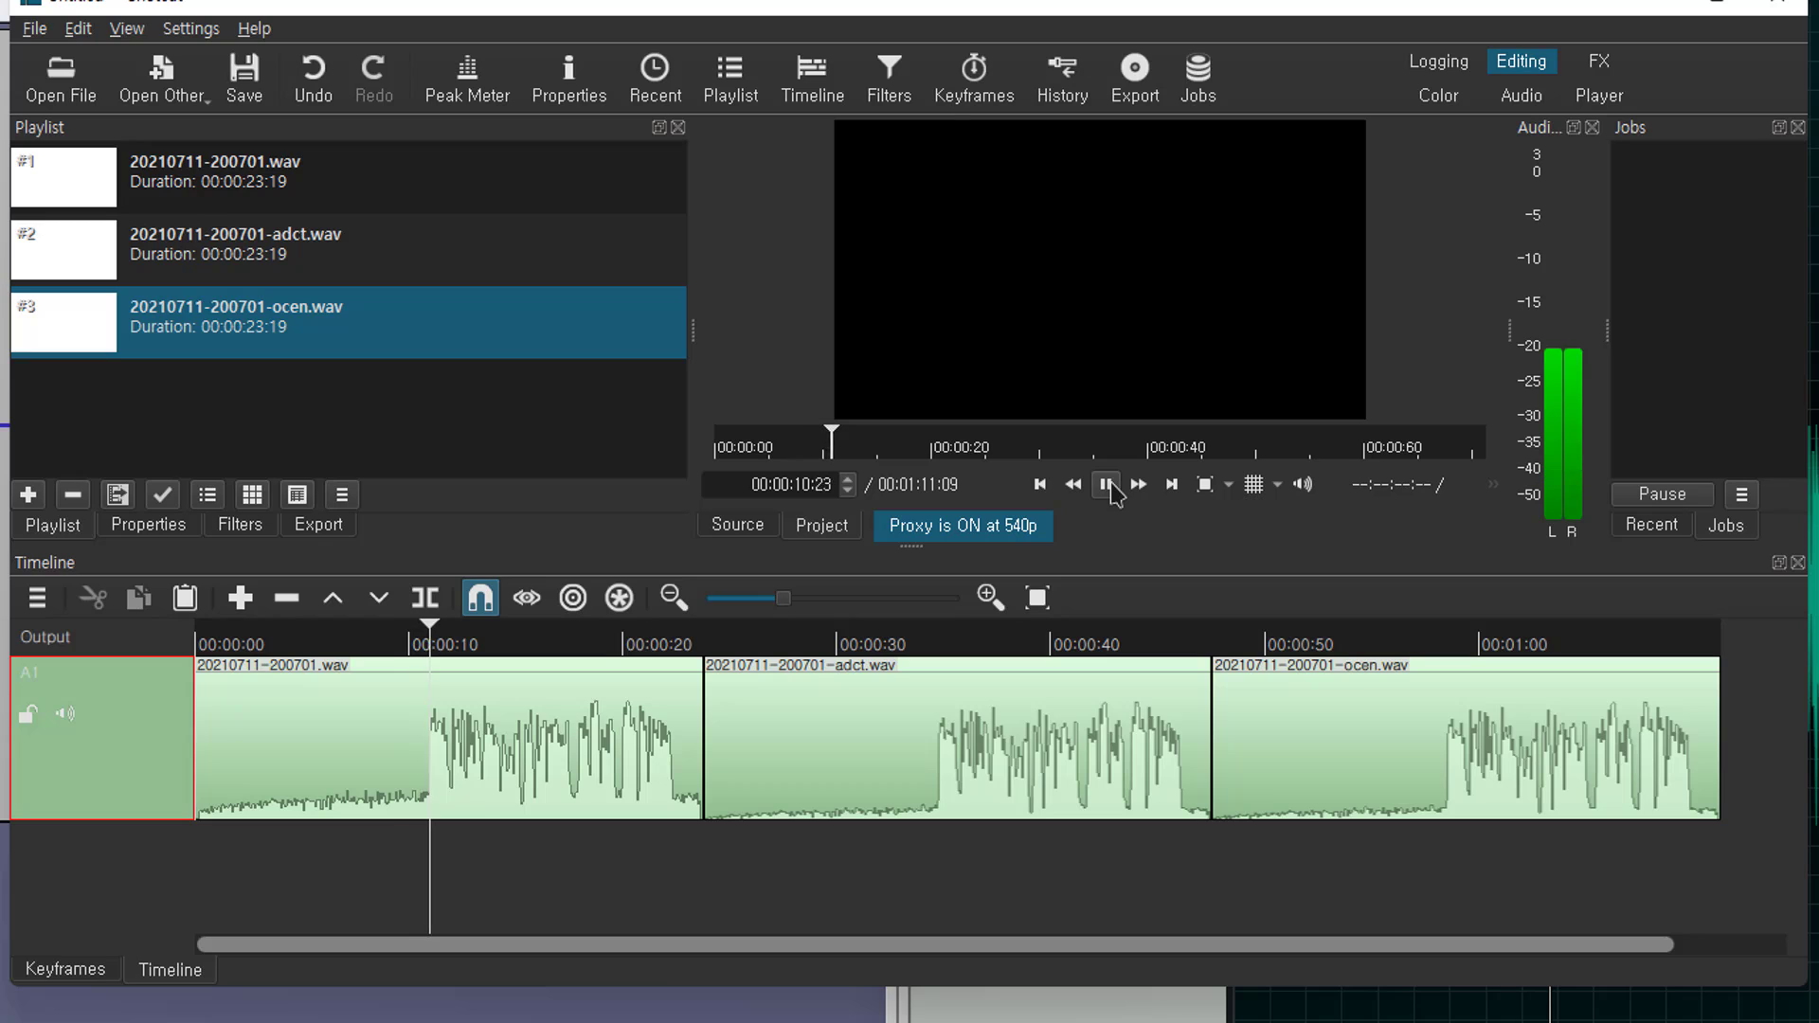
pyautogui.click(1107, 486)
pyautogui.click(901, 645)
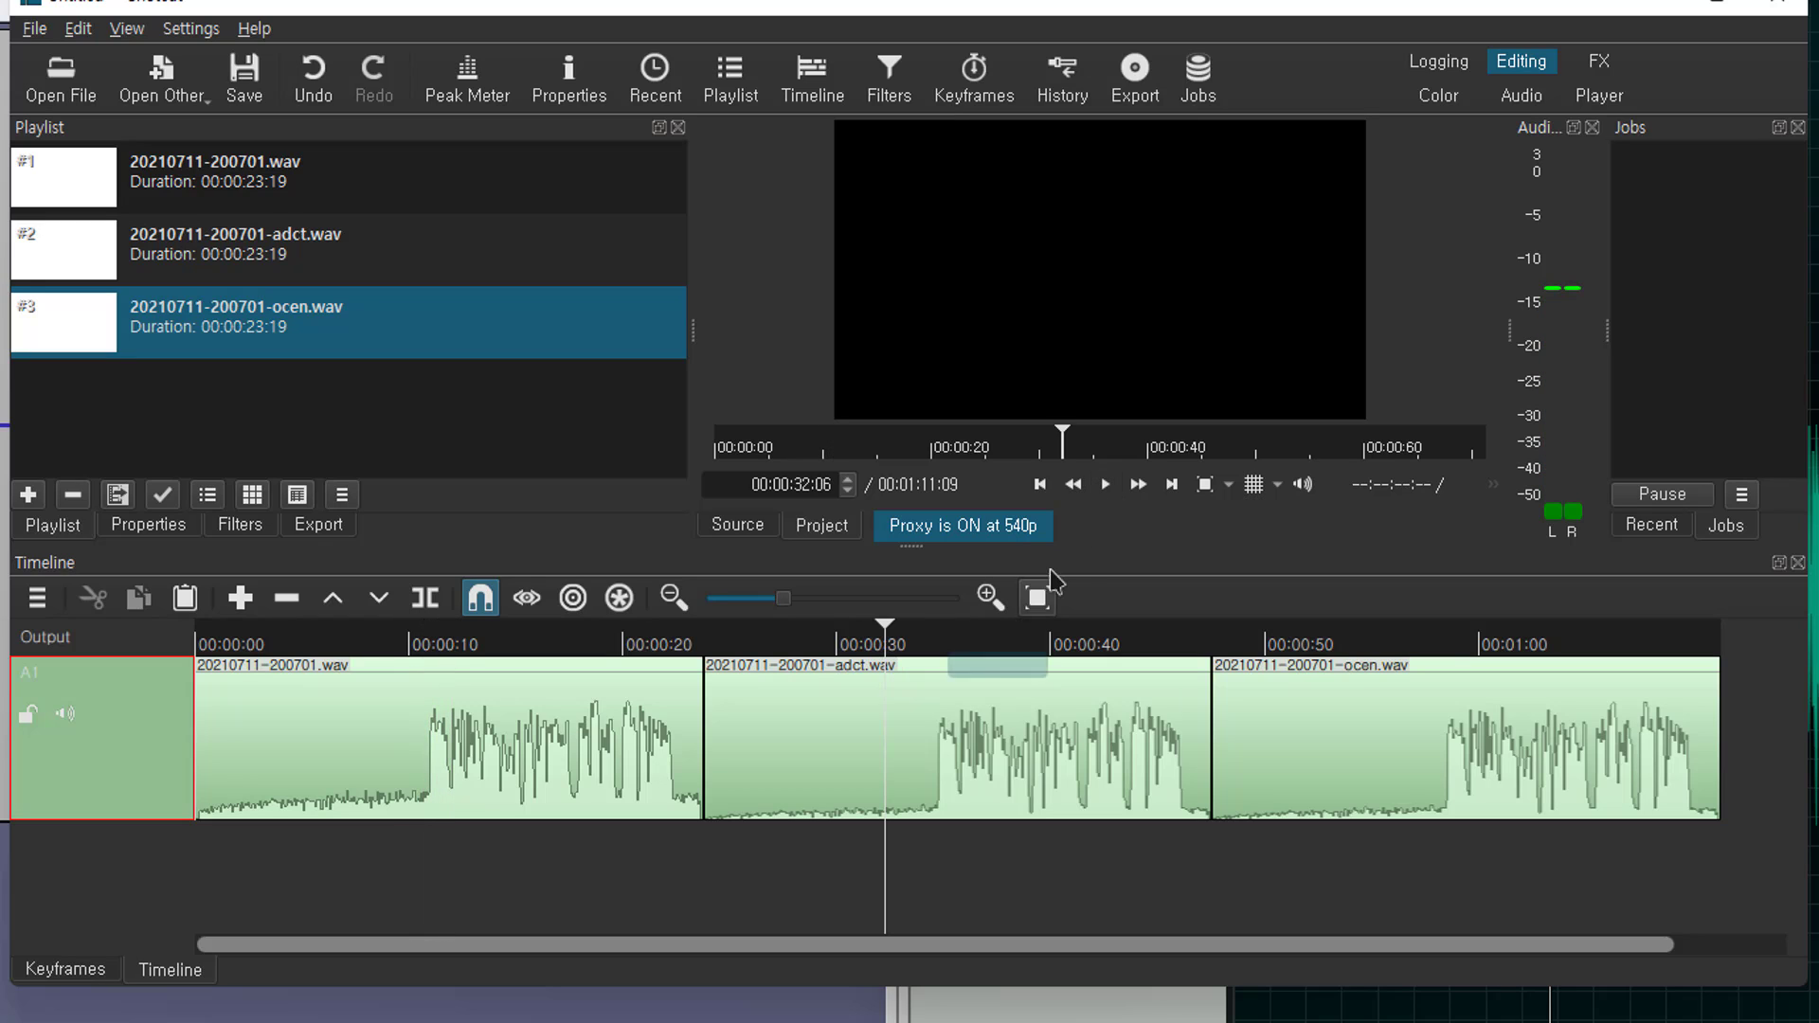
pyautogui.click(1106, 485)
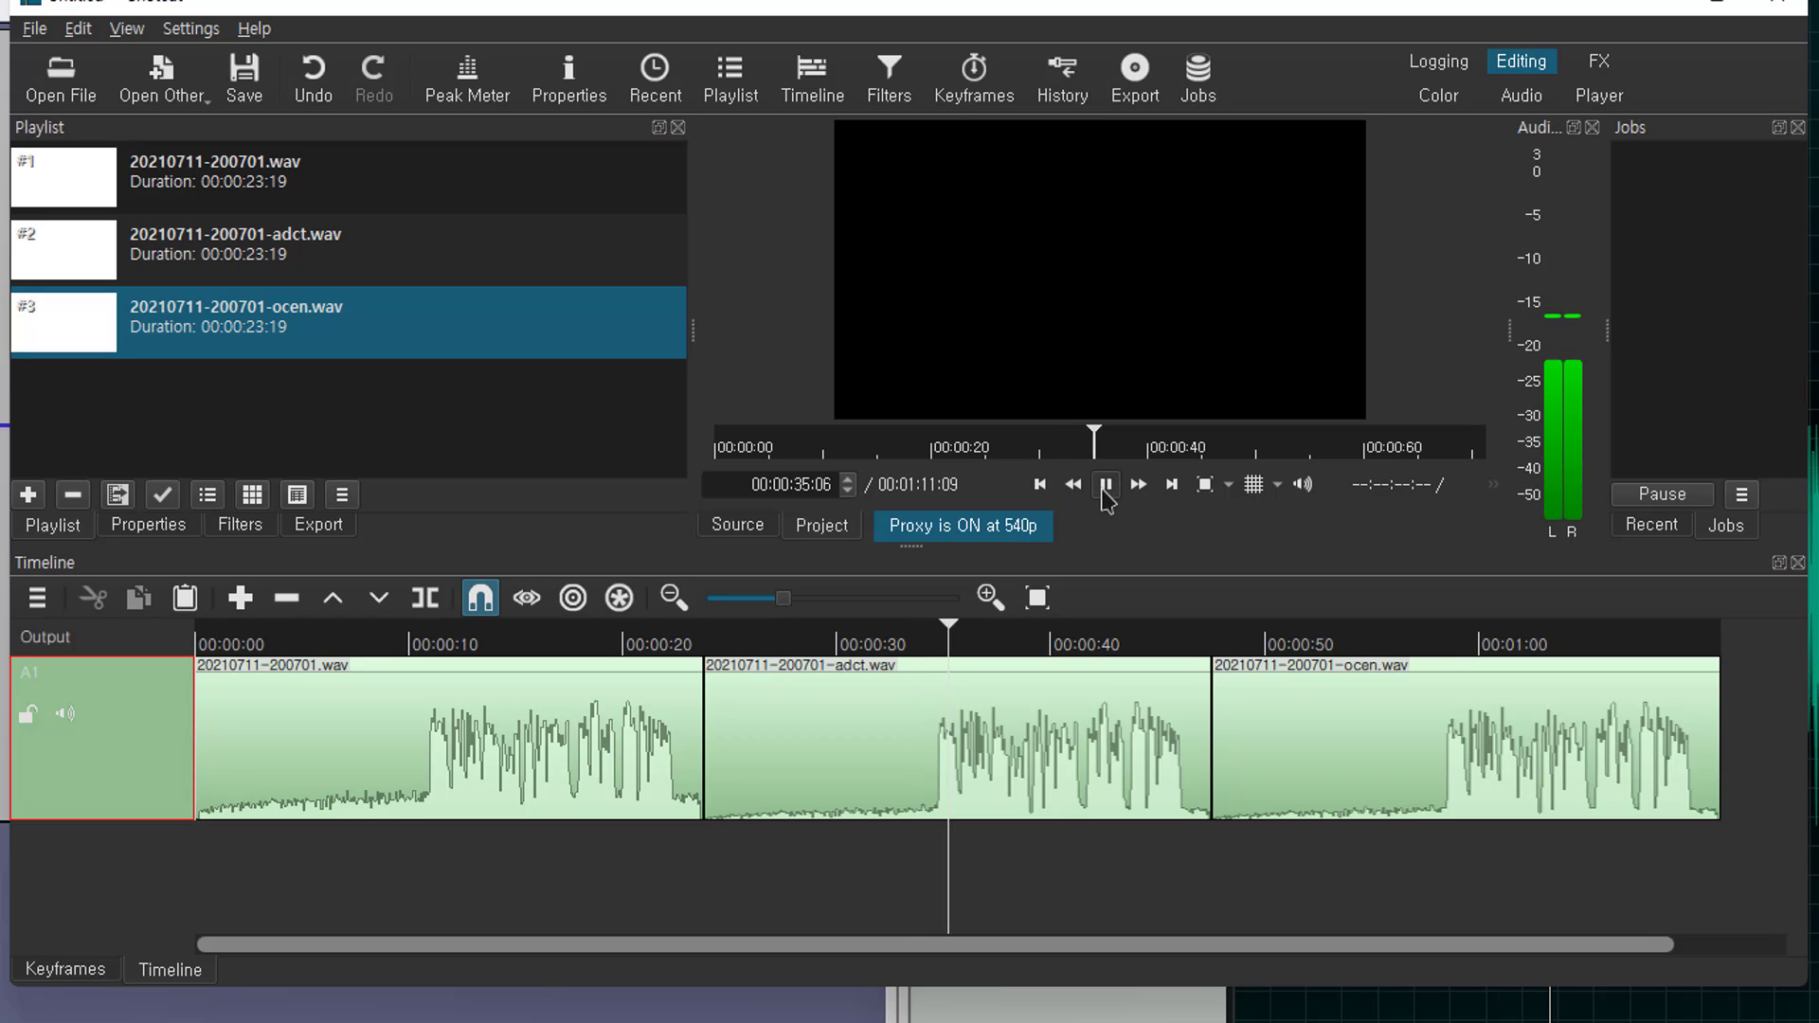
pyautogui.click(1107, 485)
pyautogui.click(379, 644)
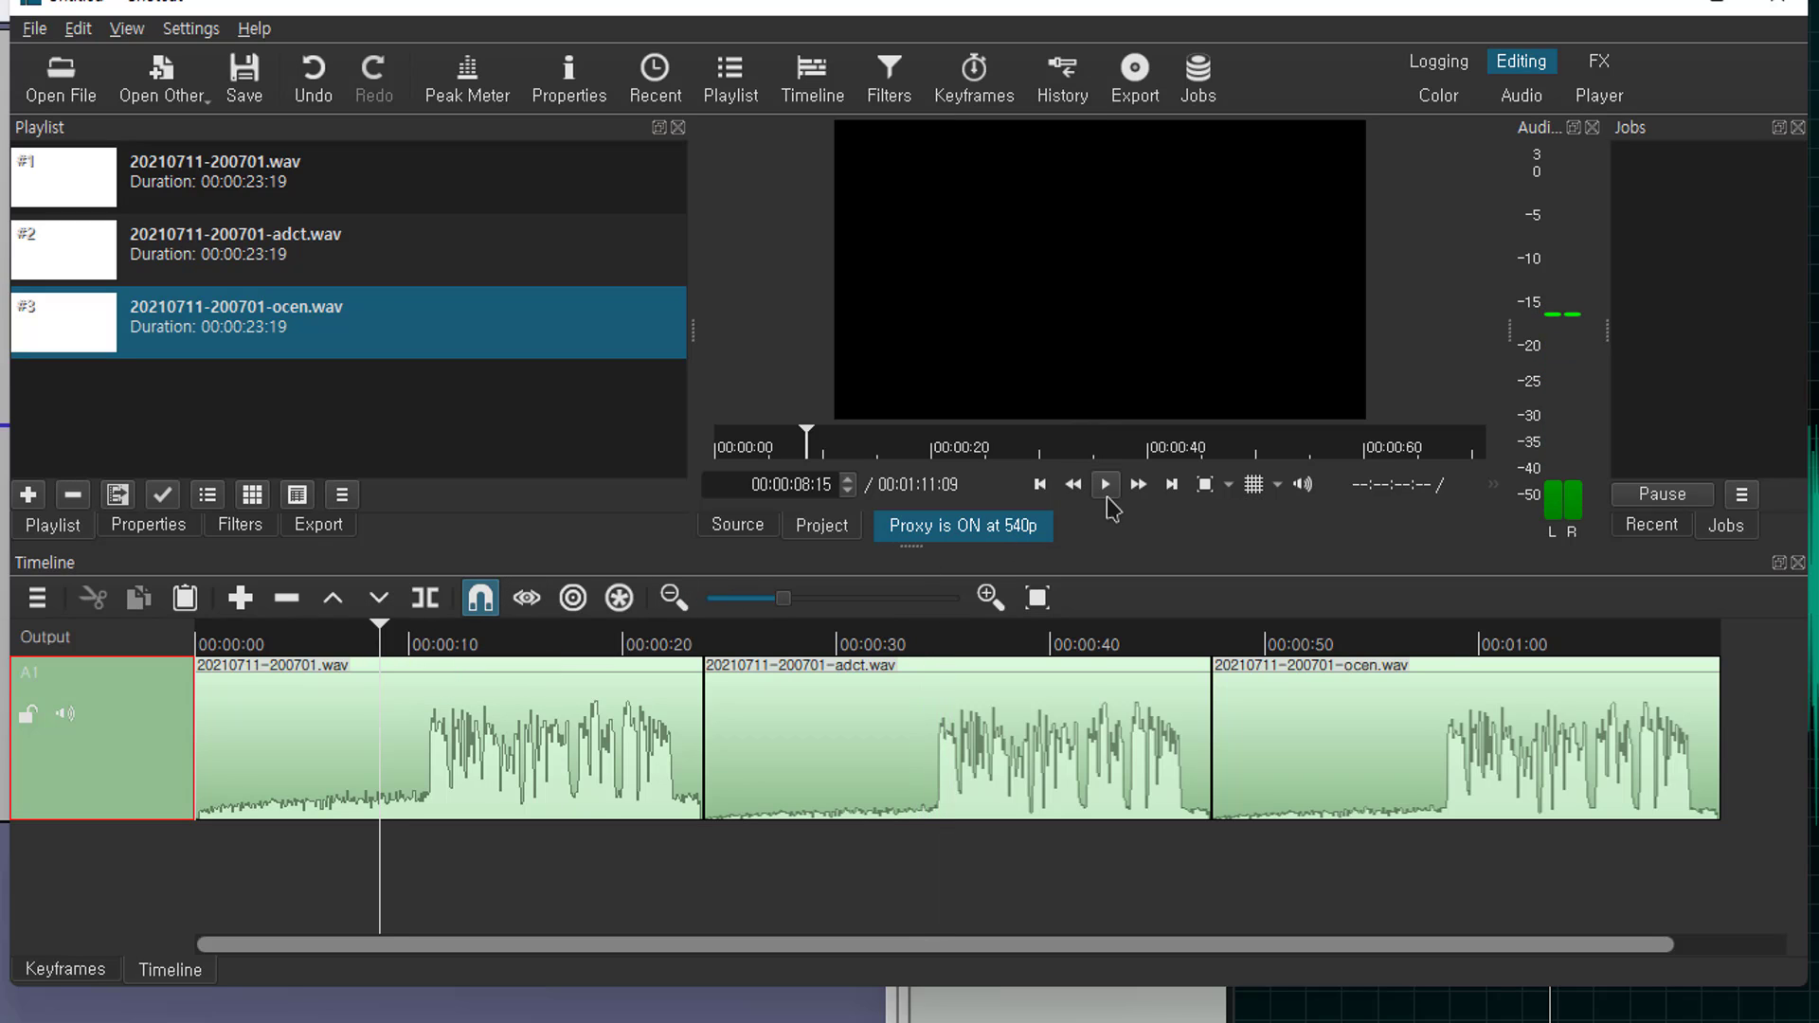
pyautogui.click(1106, 488)
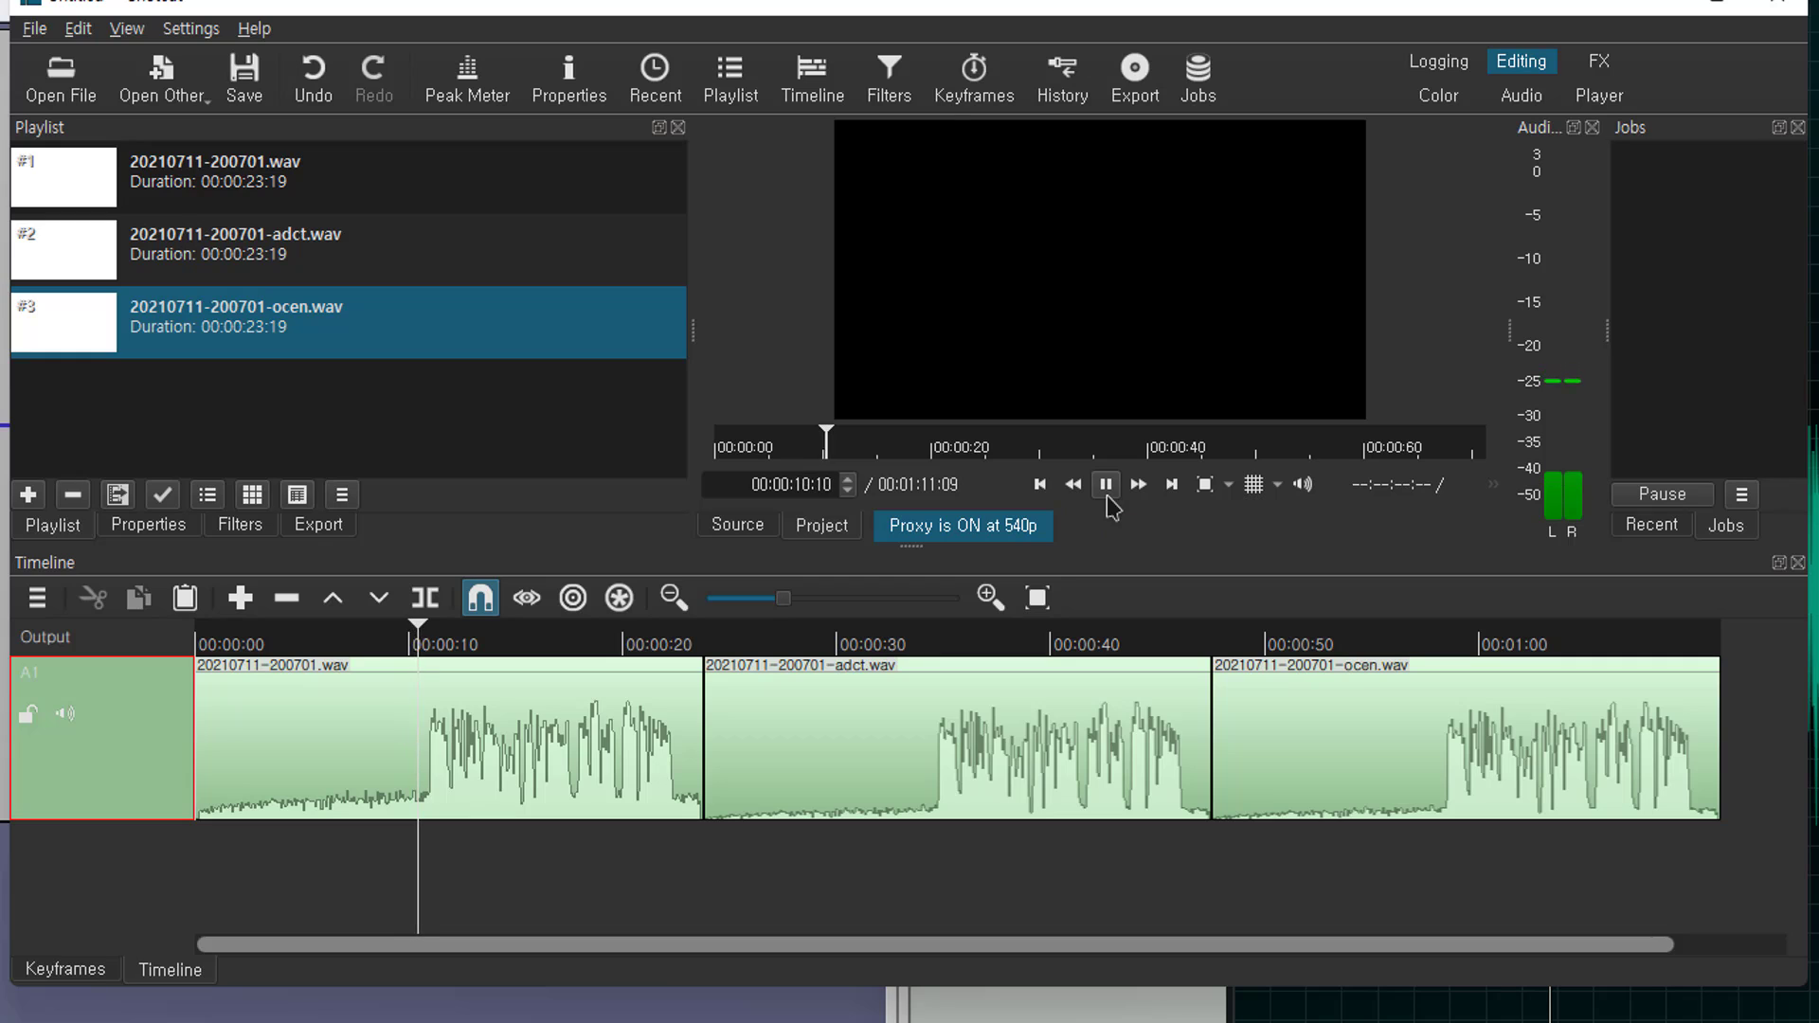
pyautogui.click(1108, 499)
pyautogui.click(1402, 644)
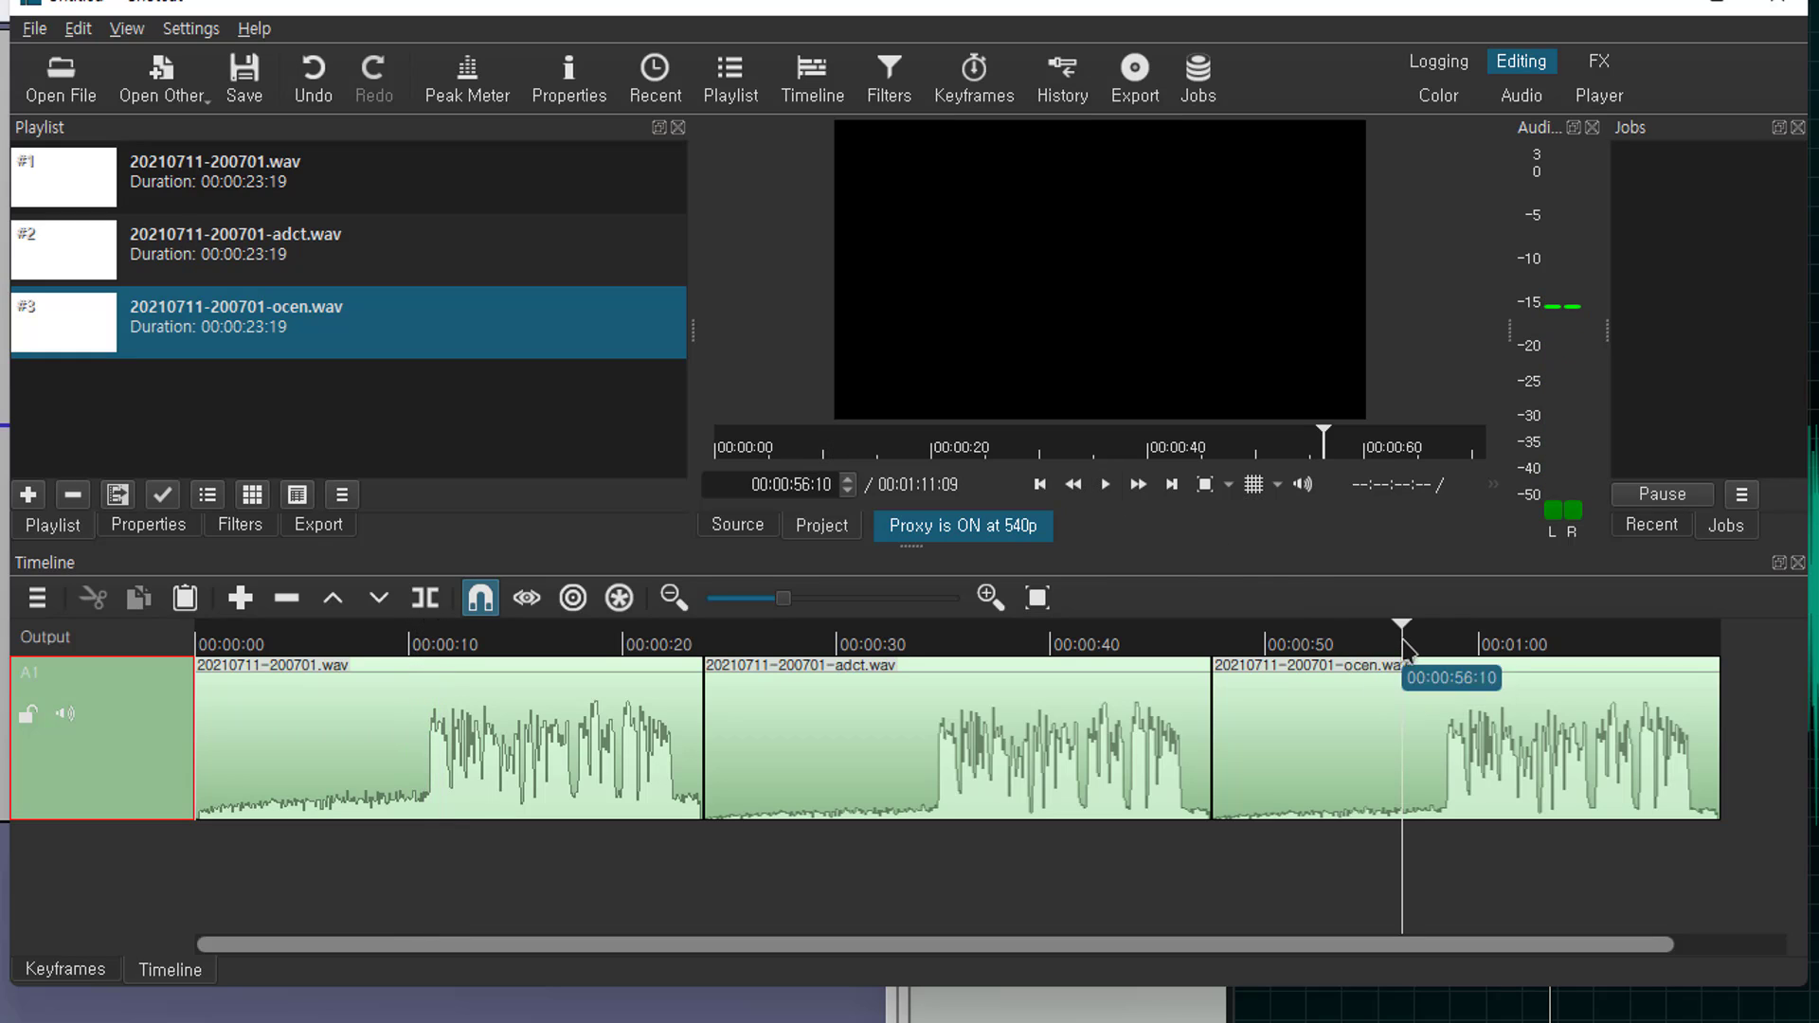
pyautogui.click(1107, 491)
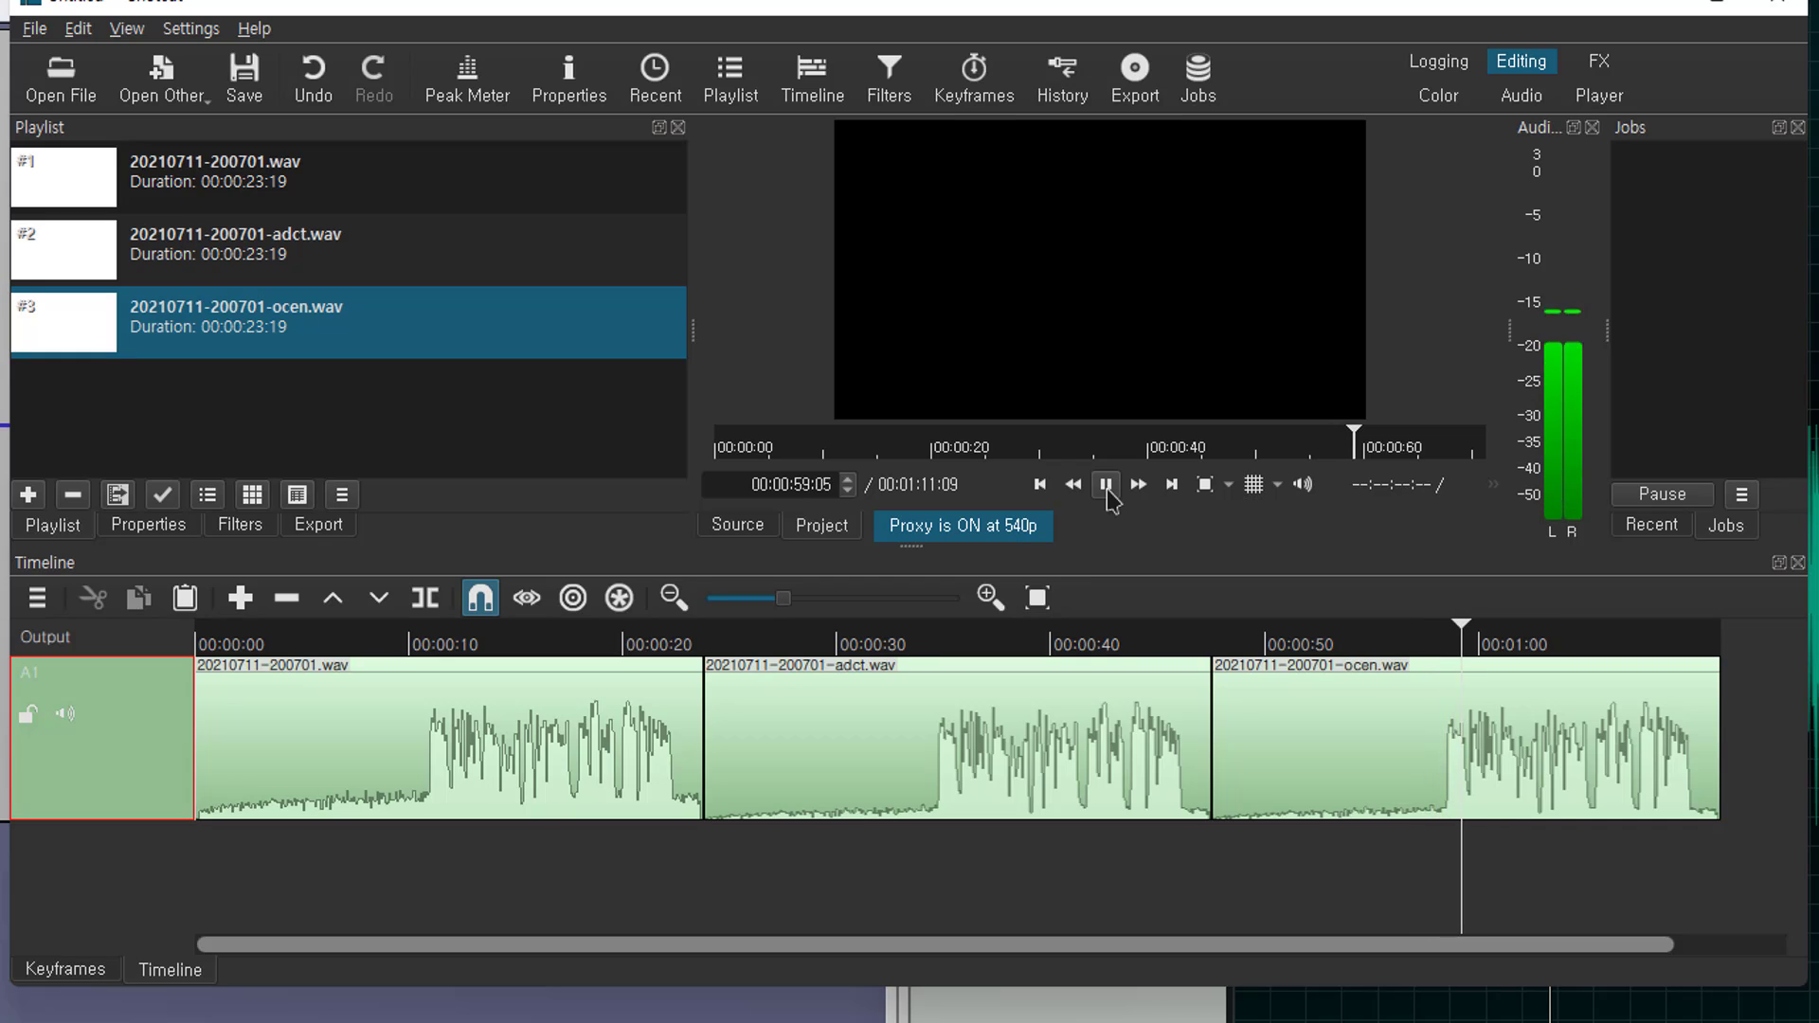
pyautogui.click(1107, 486)
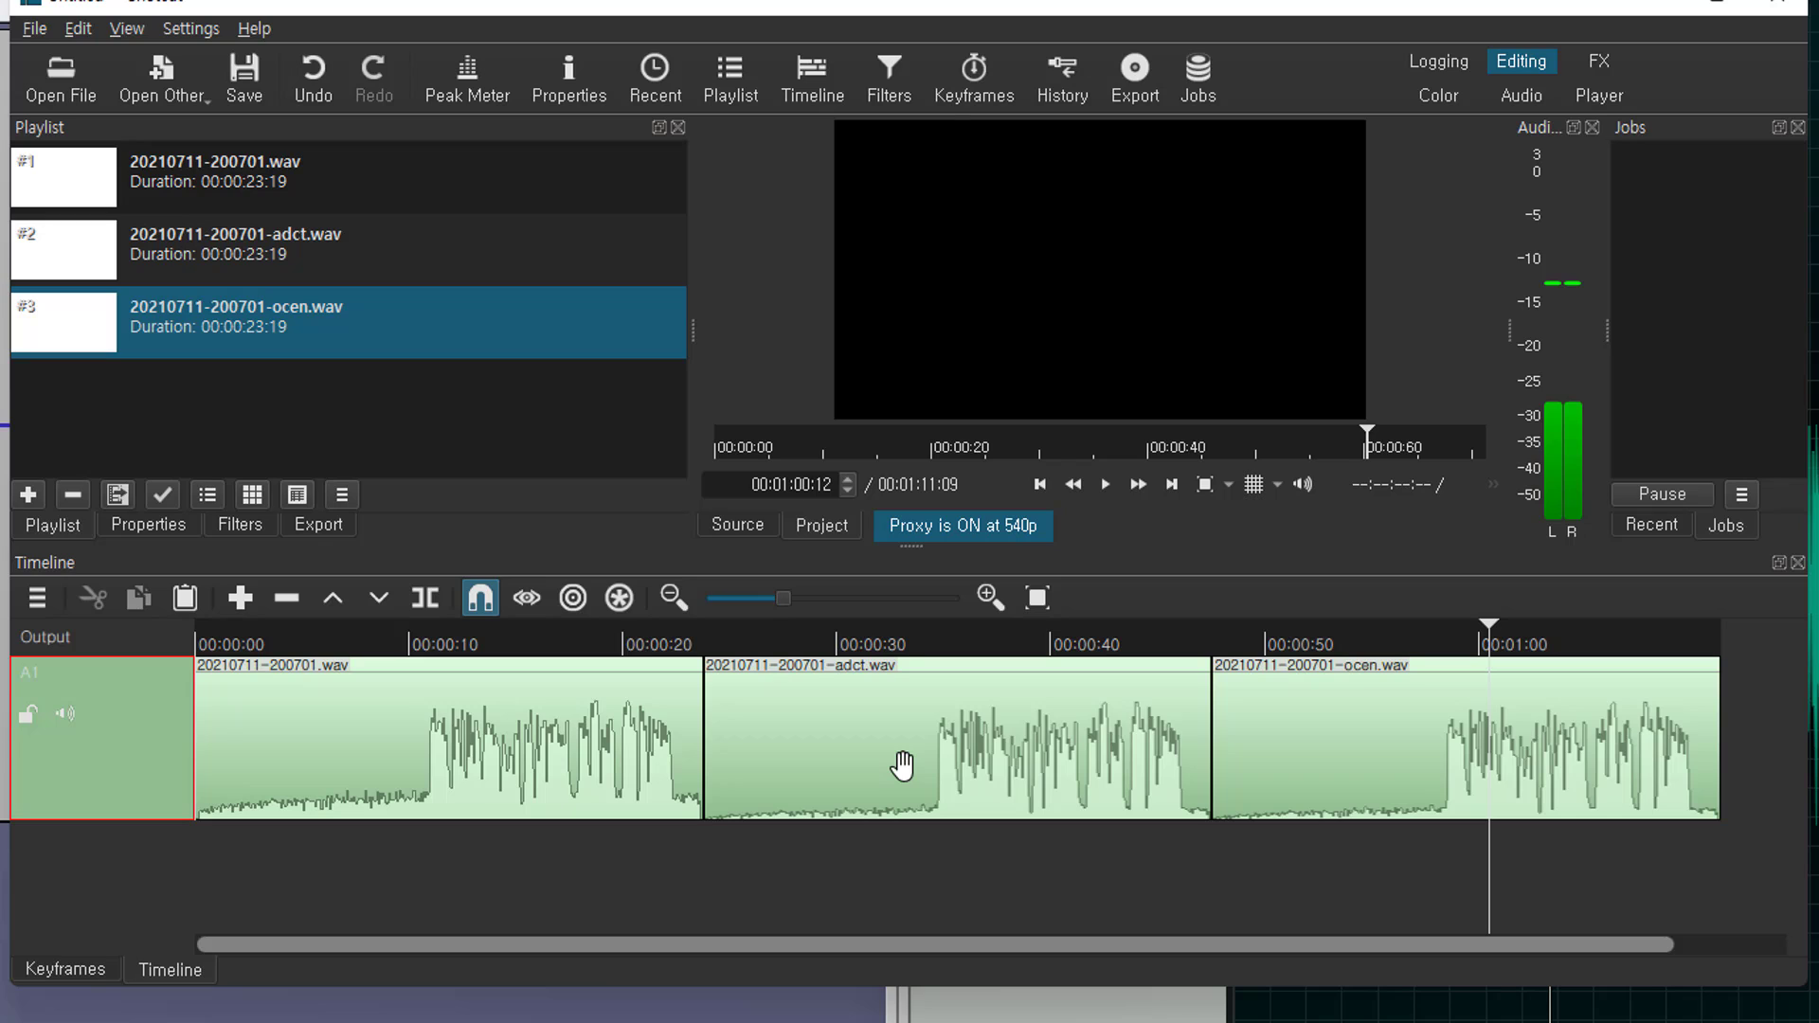
pyautogui.click(905, 656)
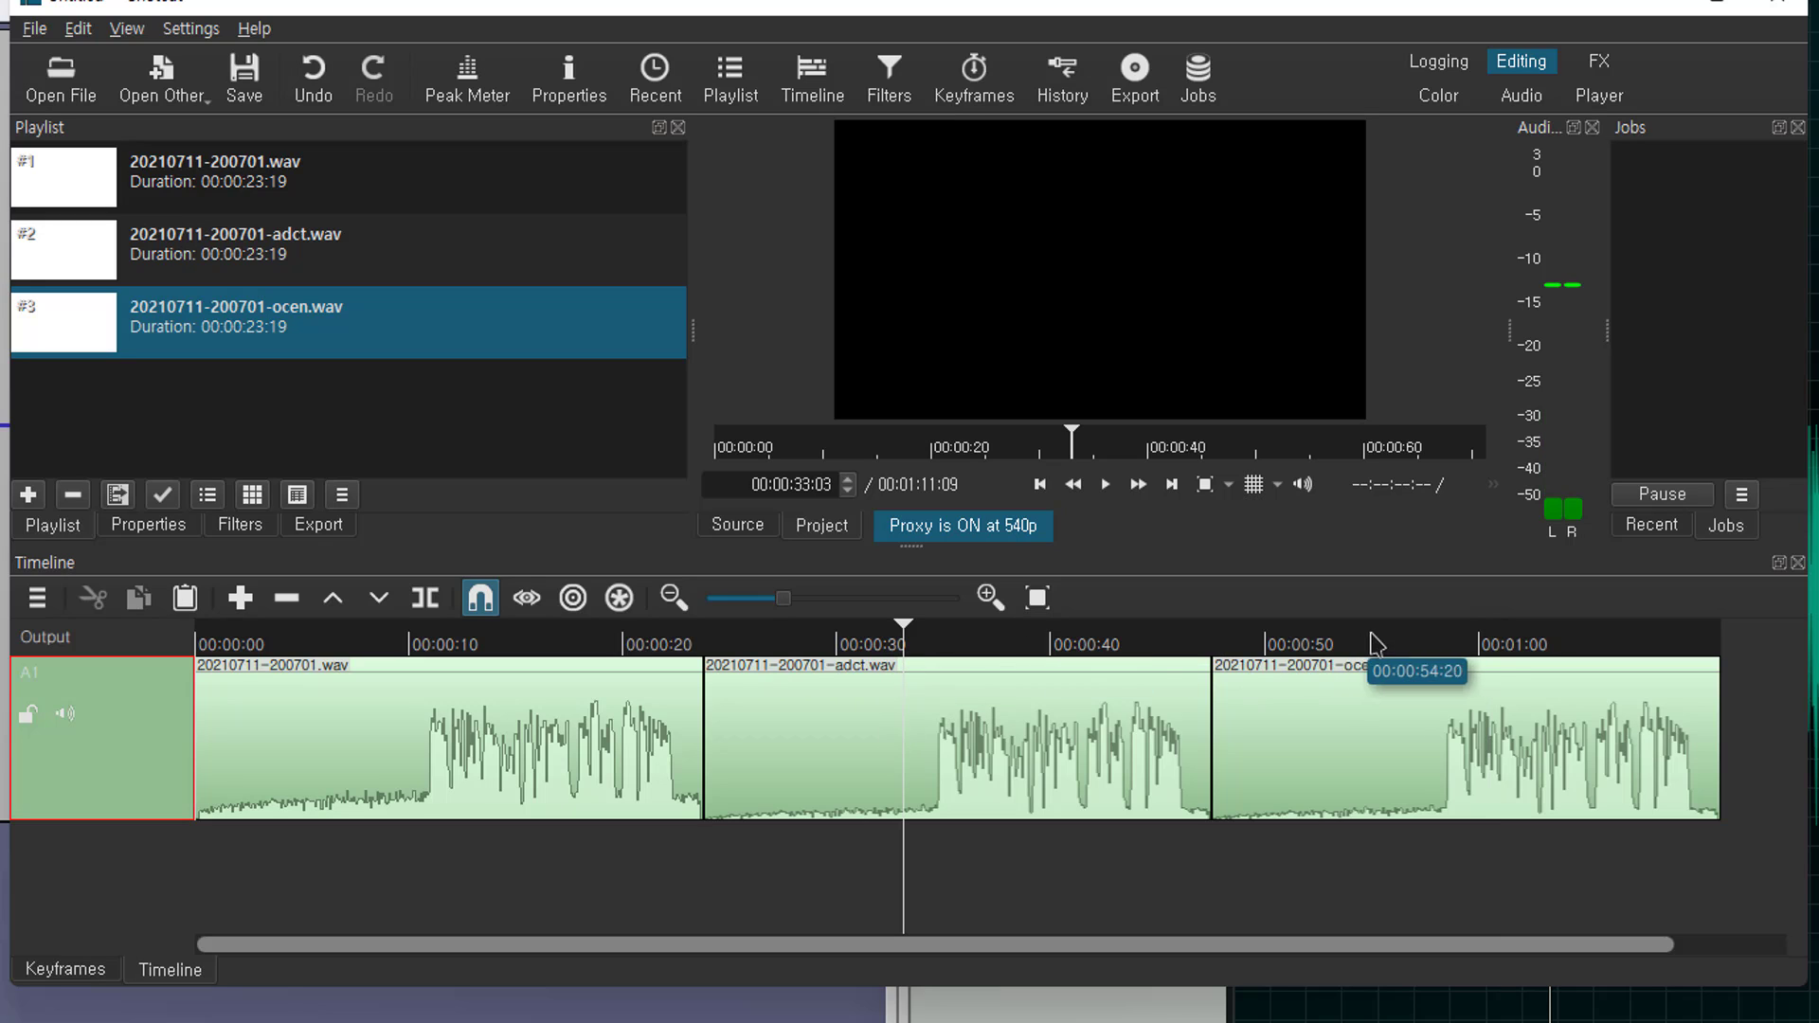
pyautogui.click(1412, 656)
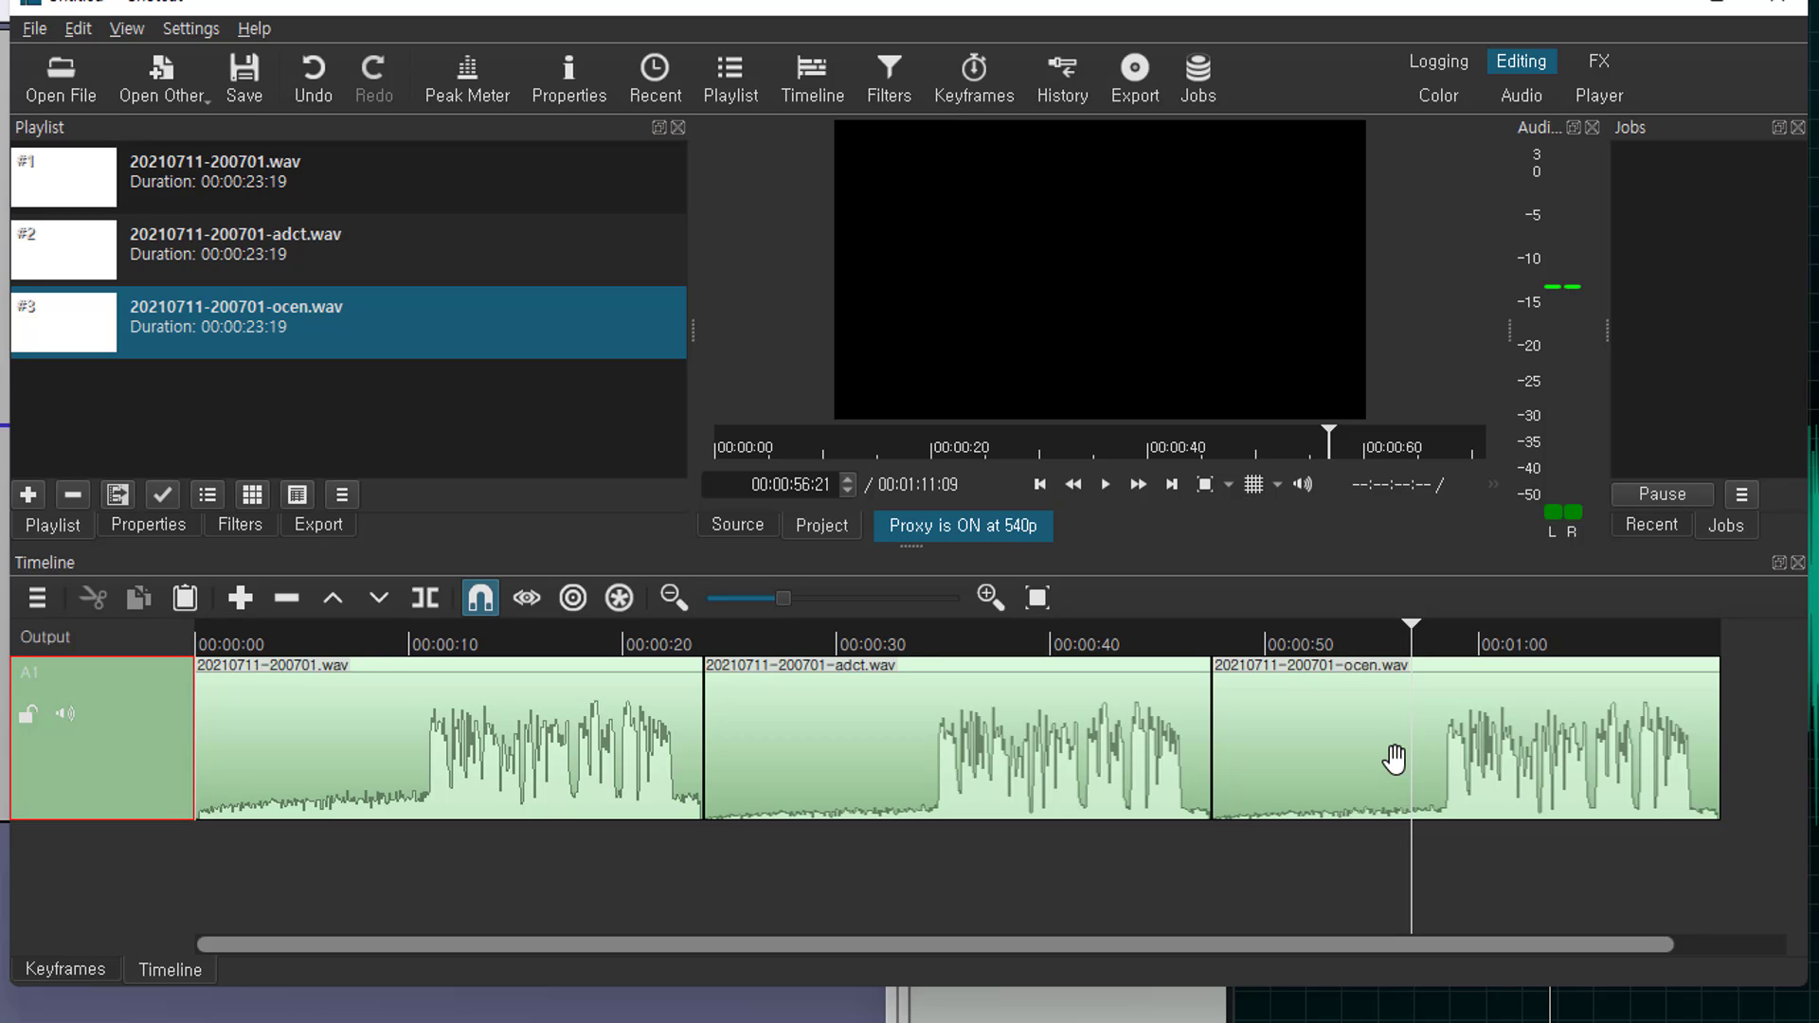
pyautogui.moveTo(1414, 629)
pyautogui.mouseDown()
pyautogui.moveTo(1432, 631)
pyautogui.moveTo(1224, 649)
pyautogui.moveTo(1436, 652)
pyautogui.mouseUp()
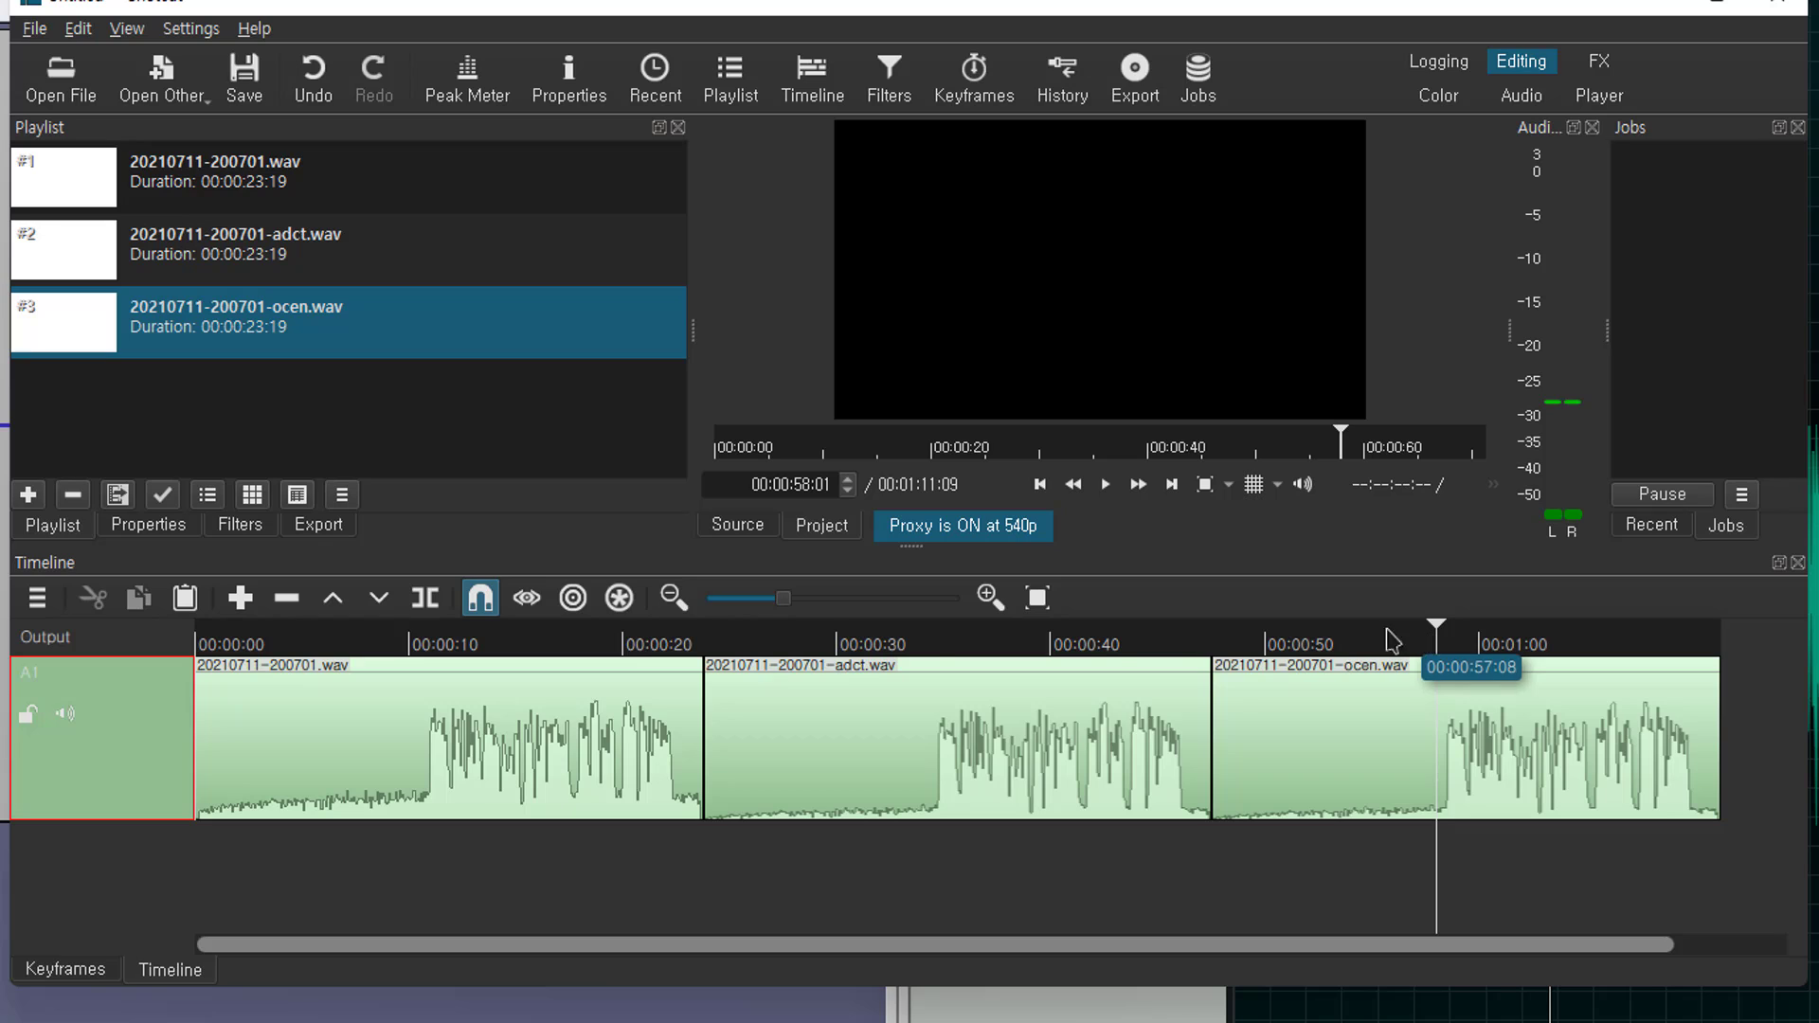
# Split the ocen.wav clip at the playhead and set the earlier piece's audio track to None
pyautogui.click(425, 601)
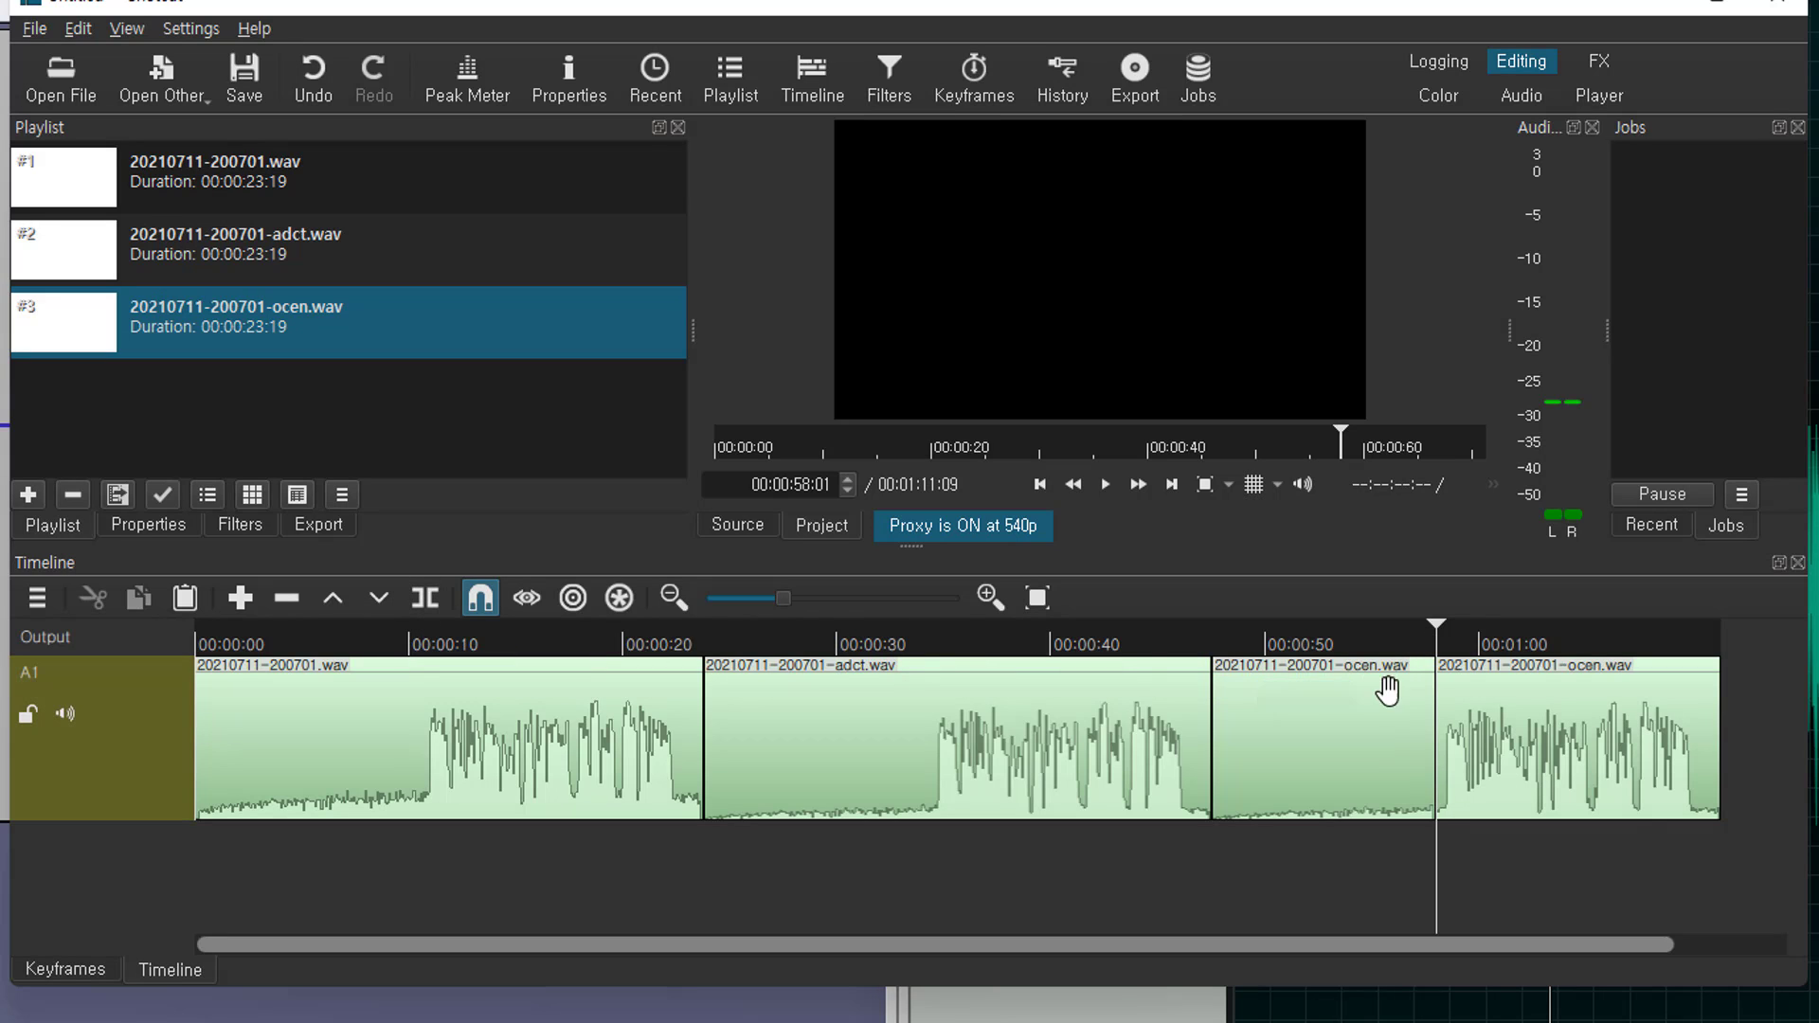
pyautogui.click(1544, 723)
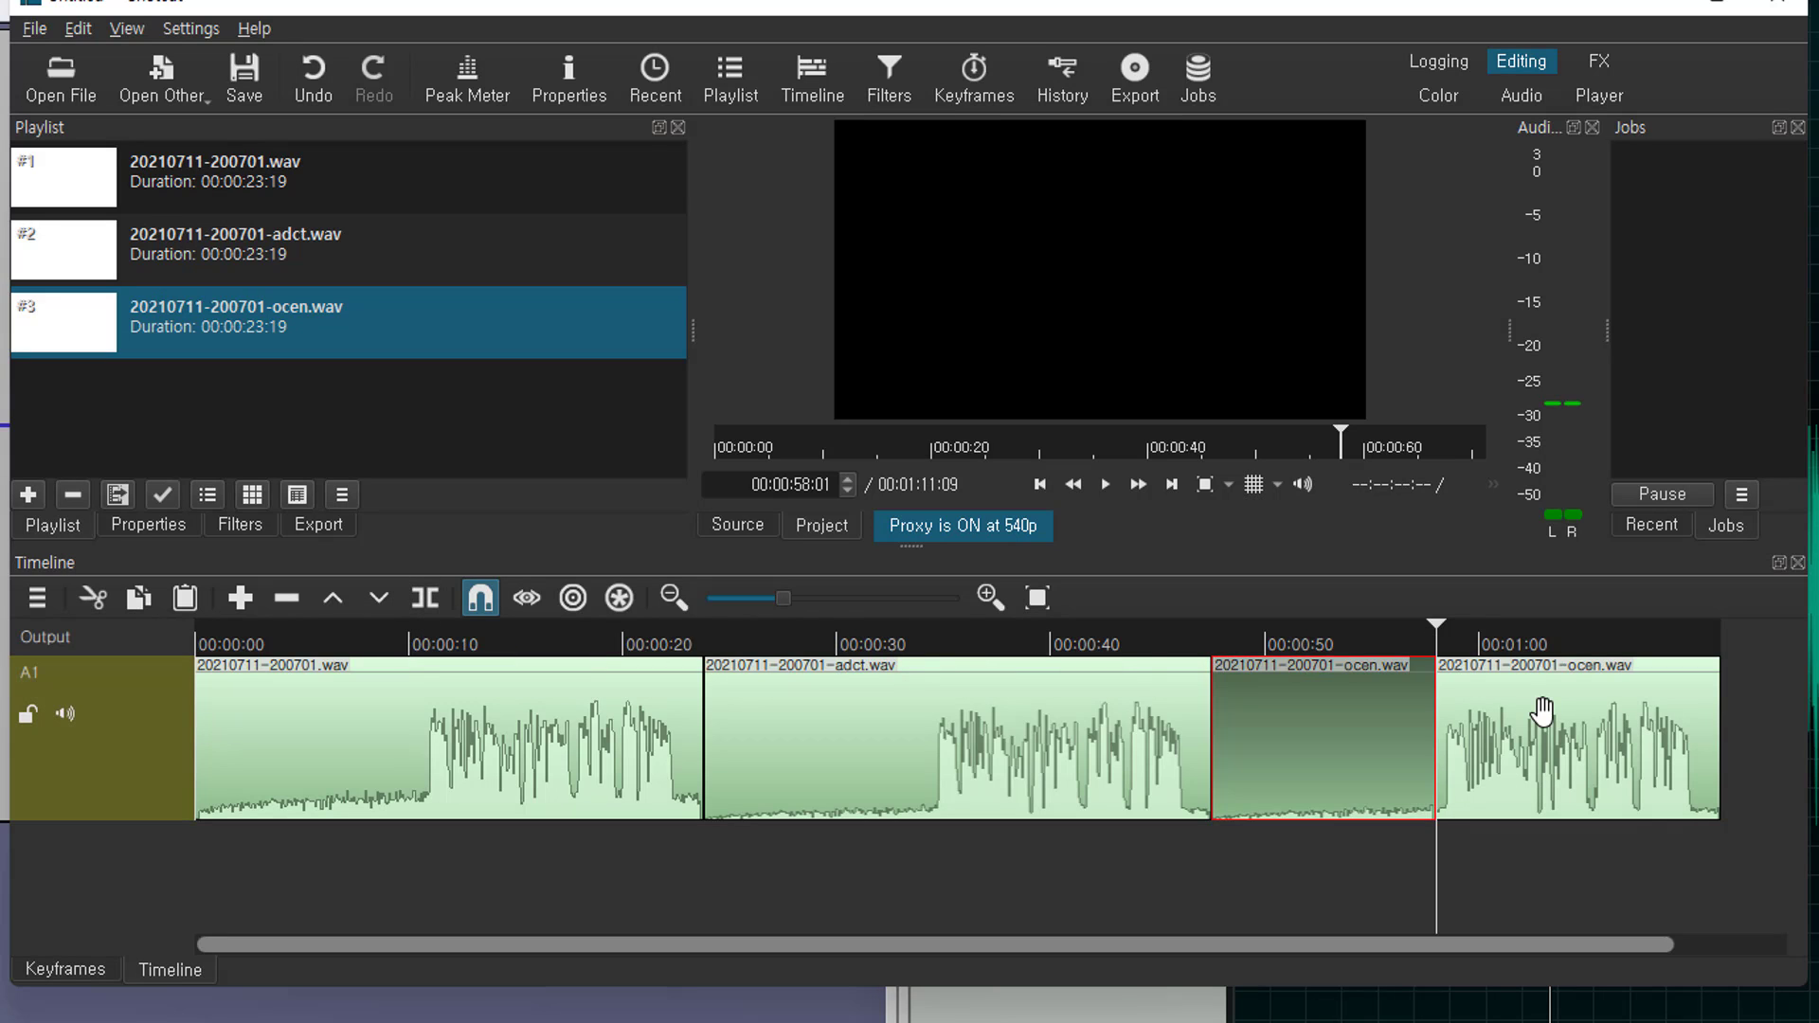
pyautogui.click(1347, 725)
pyautogui.click(166, 531)
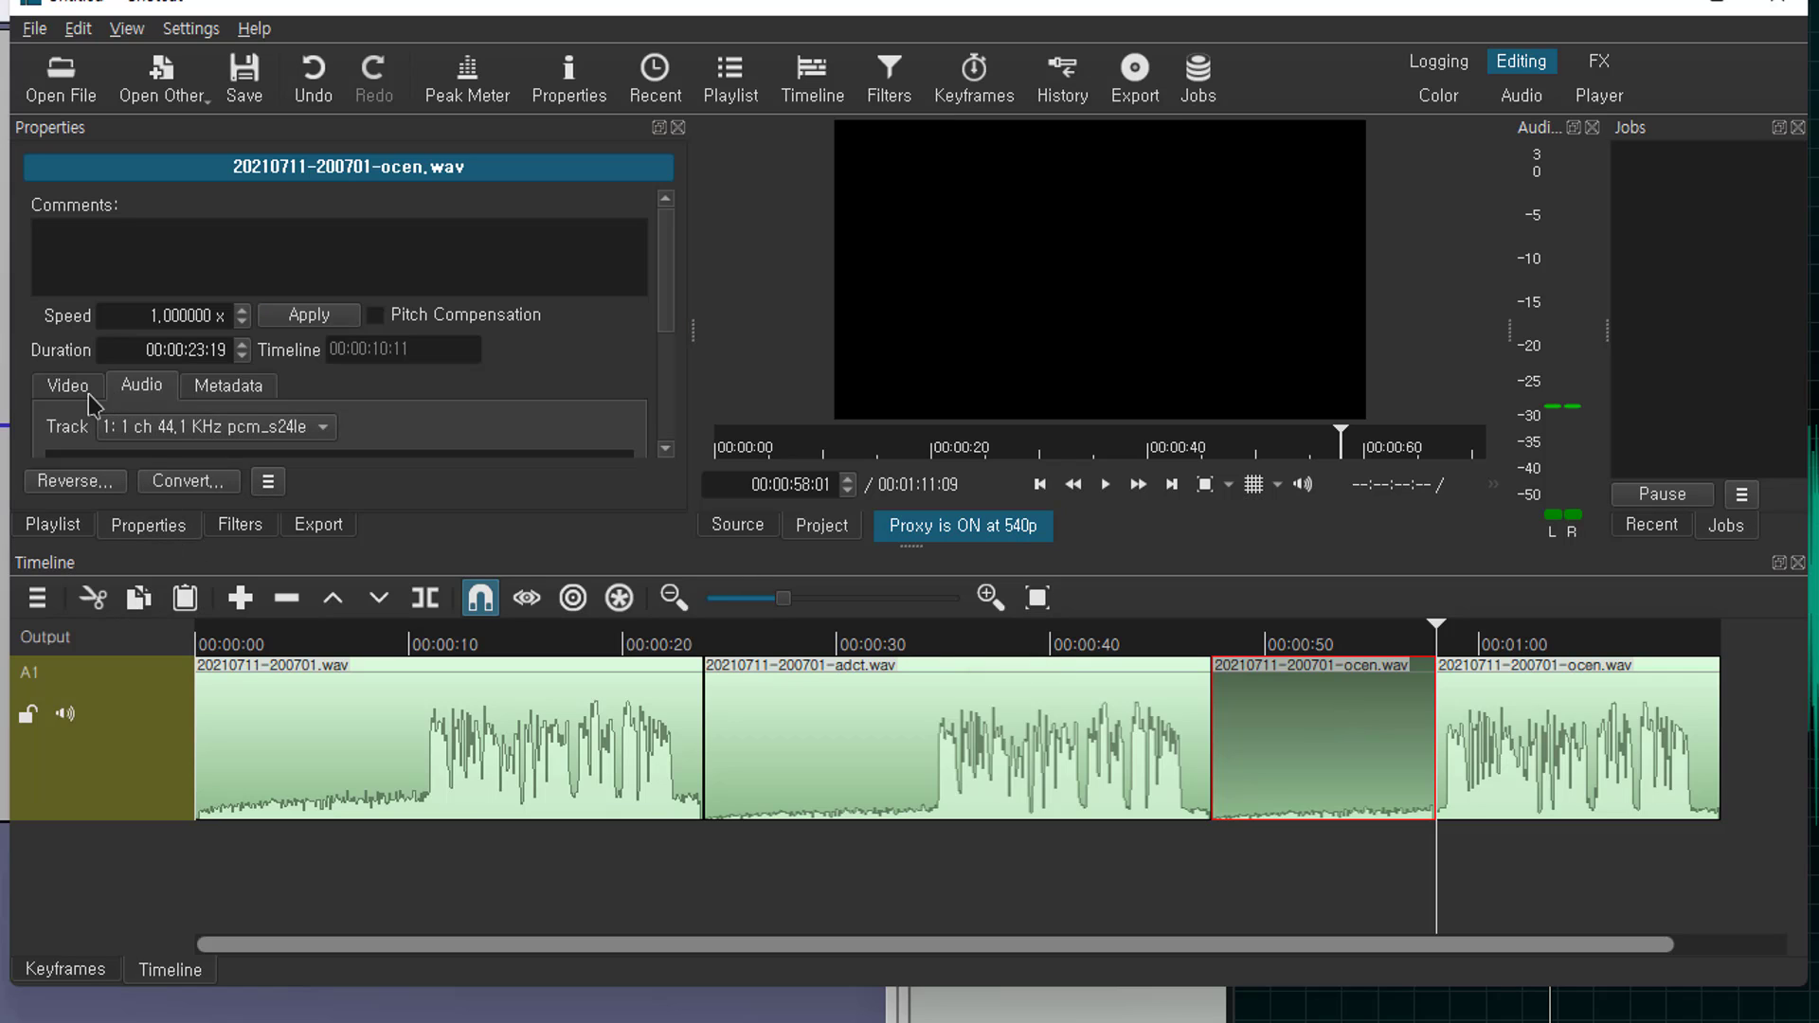
pyautogui.click(189, 437)
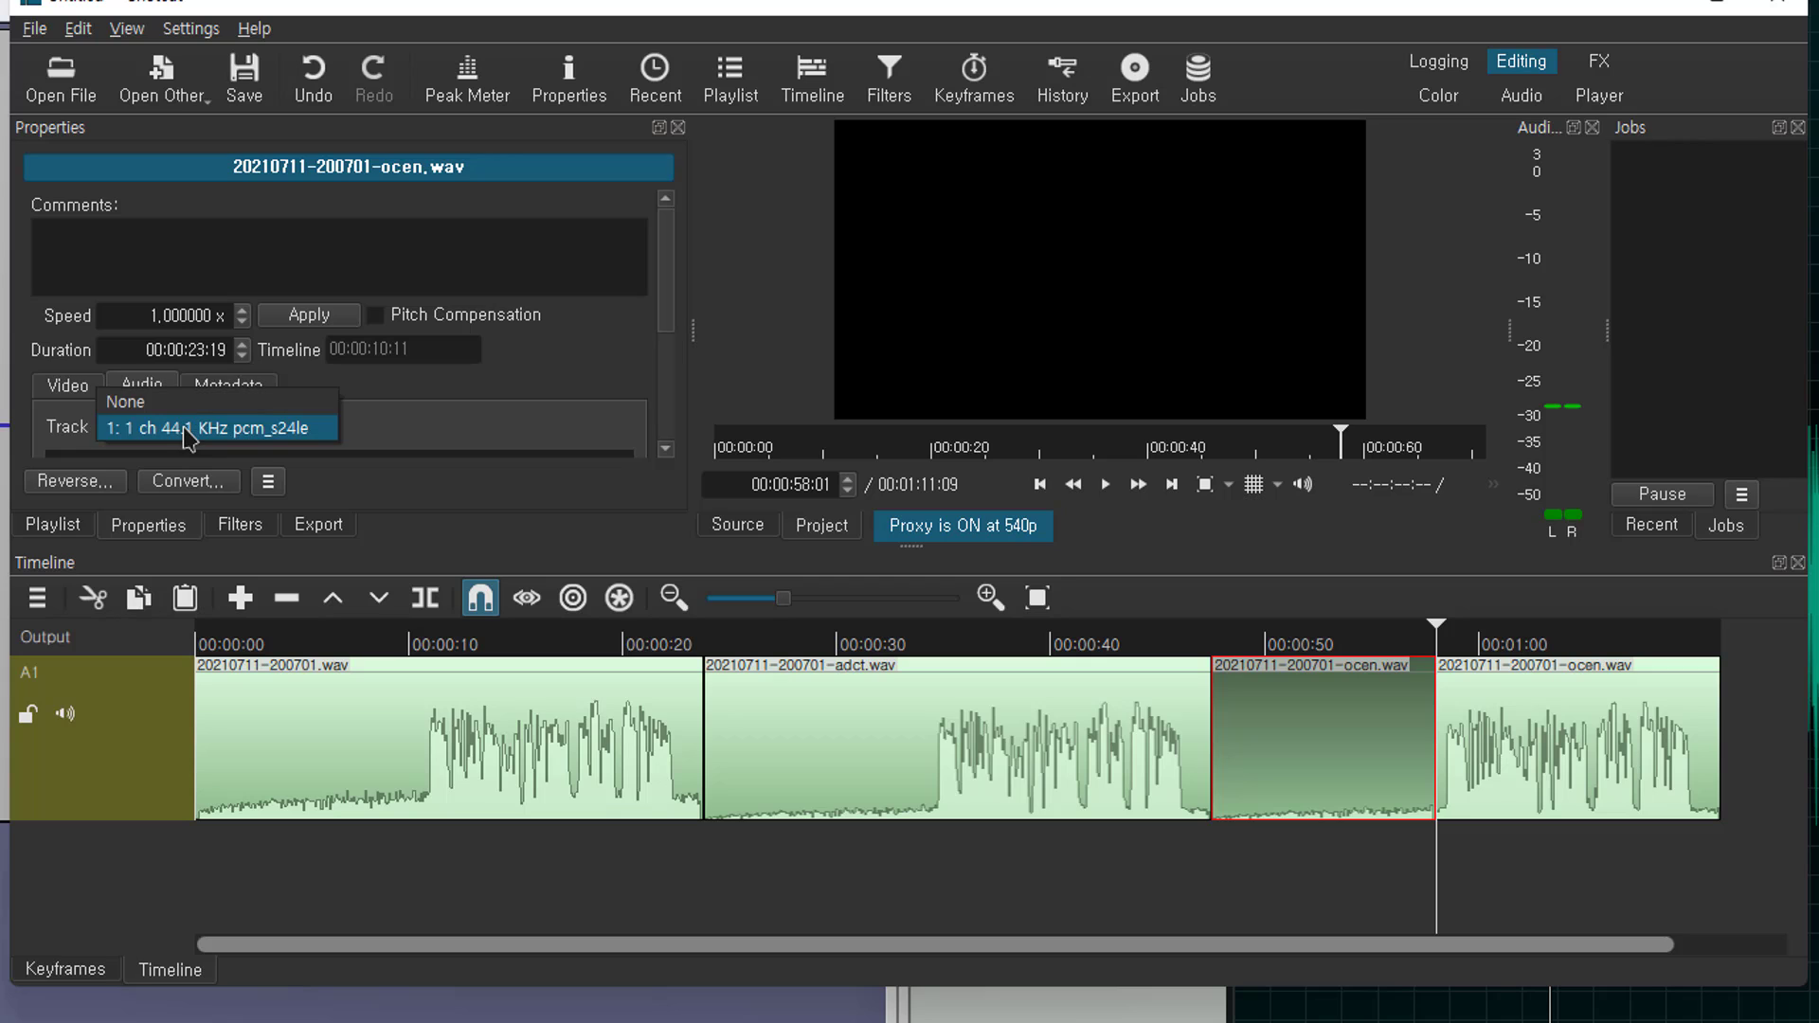
pyautogui.click(156, 418)
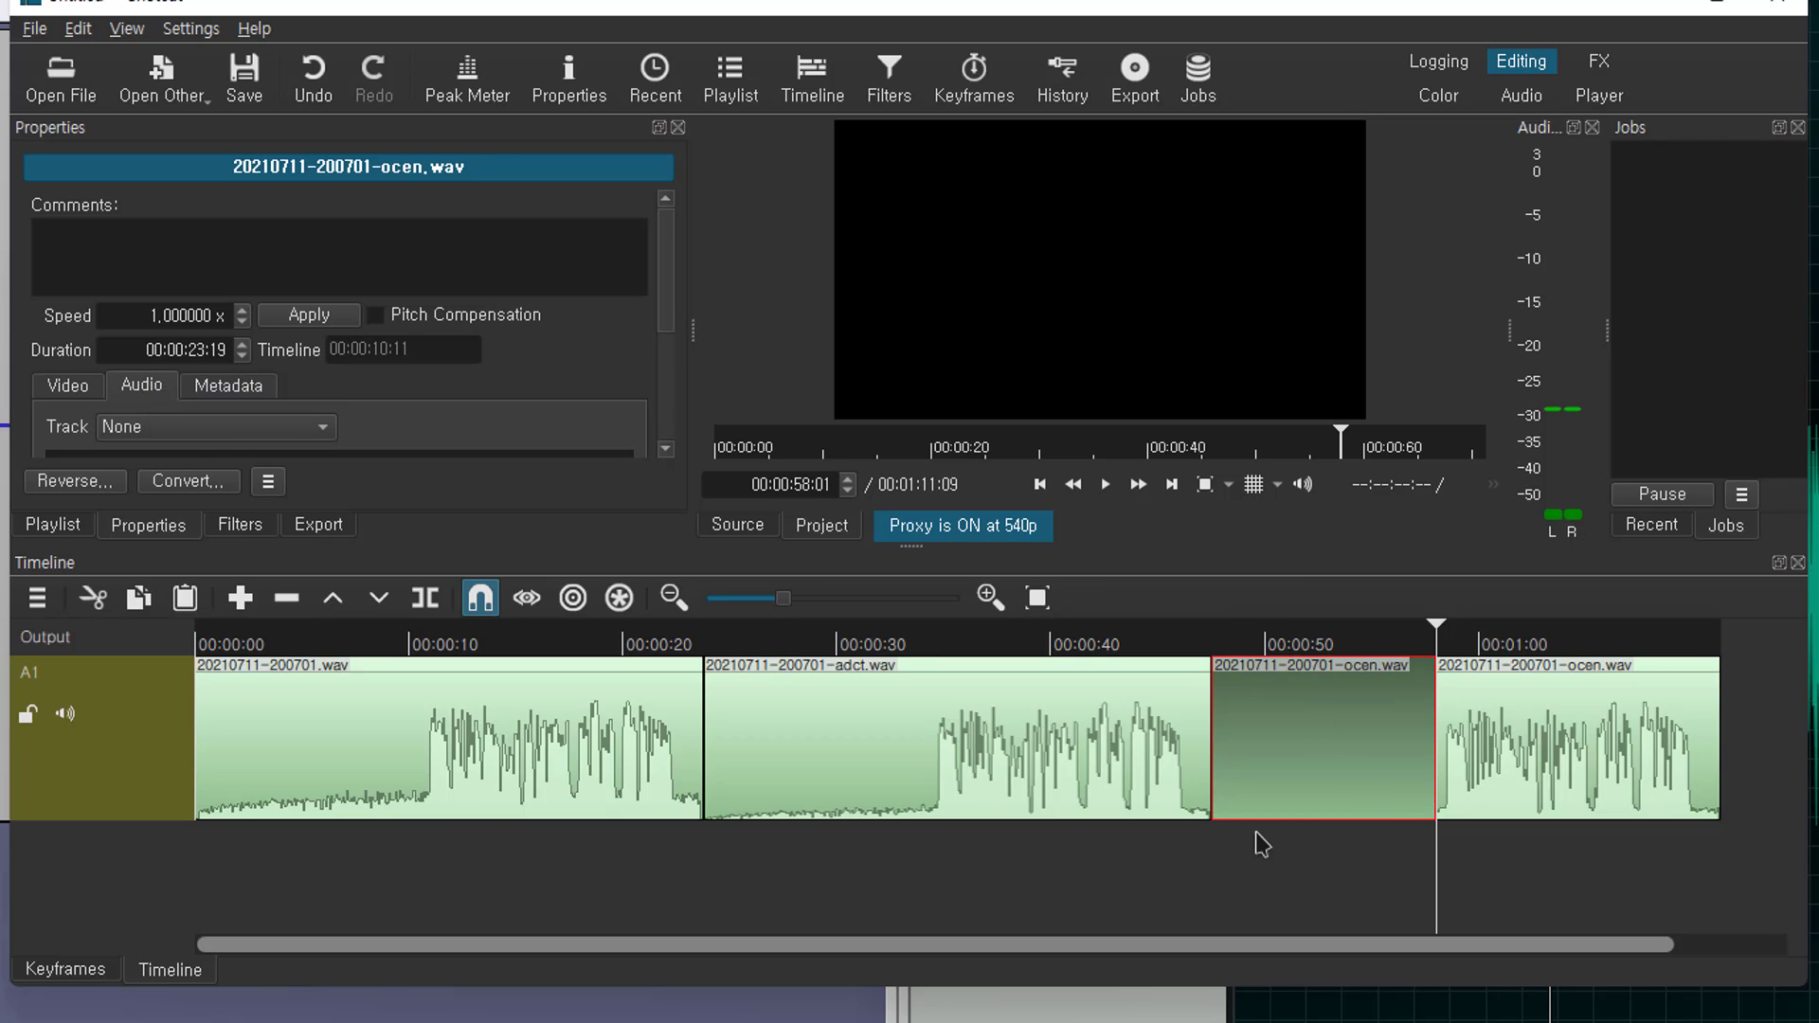
# Play back from about 53 seconds across the muted piece, pausing at 00:00:59:11
pyautogui.click(1347, 652)
pyautogui.click(1106, 484)
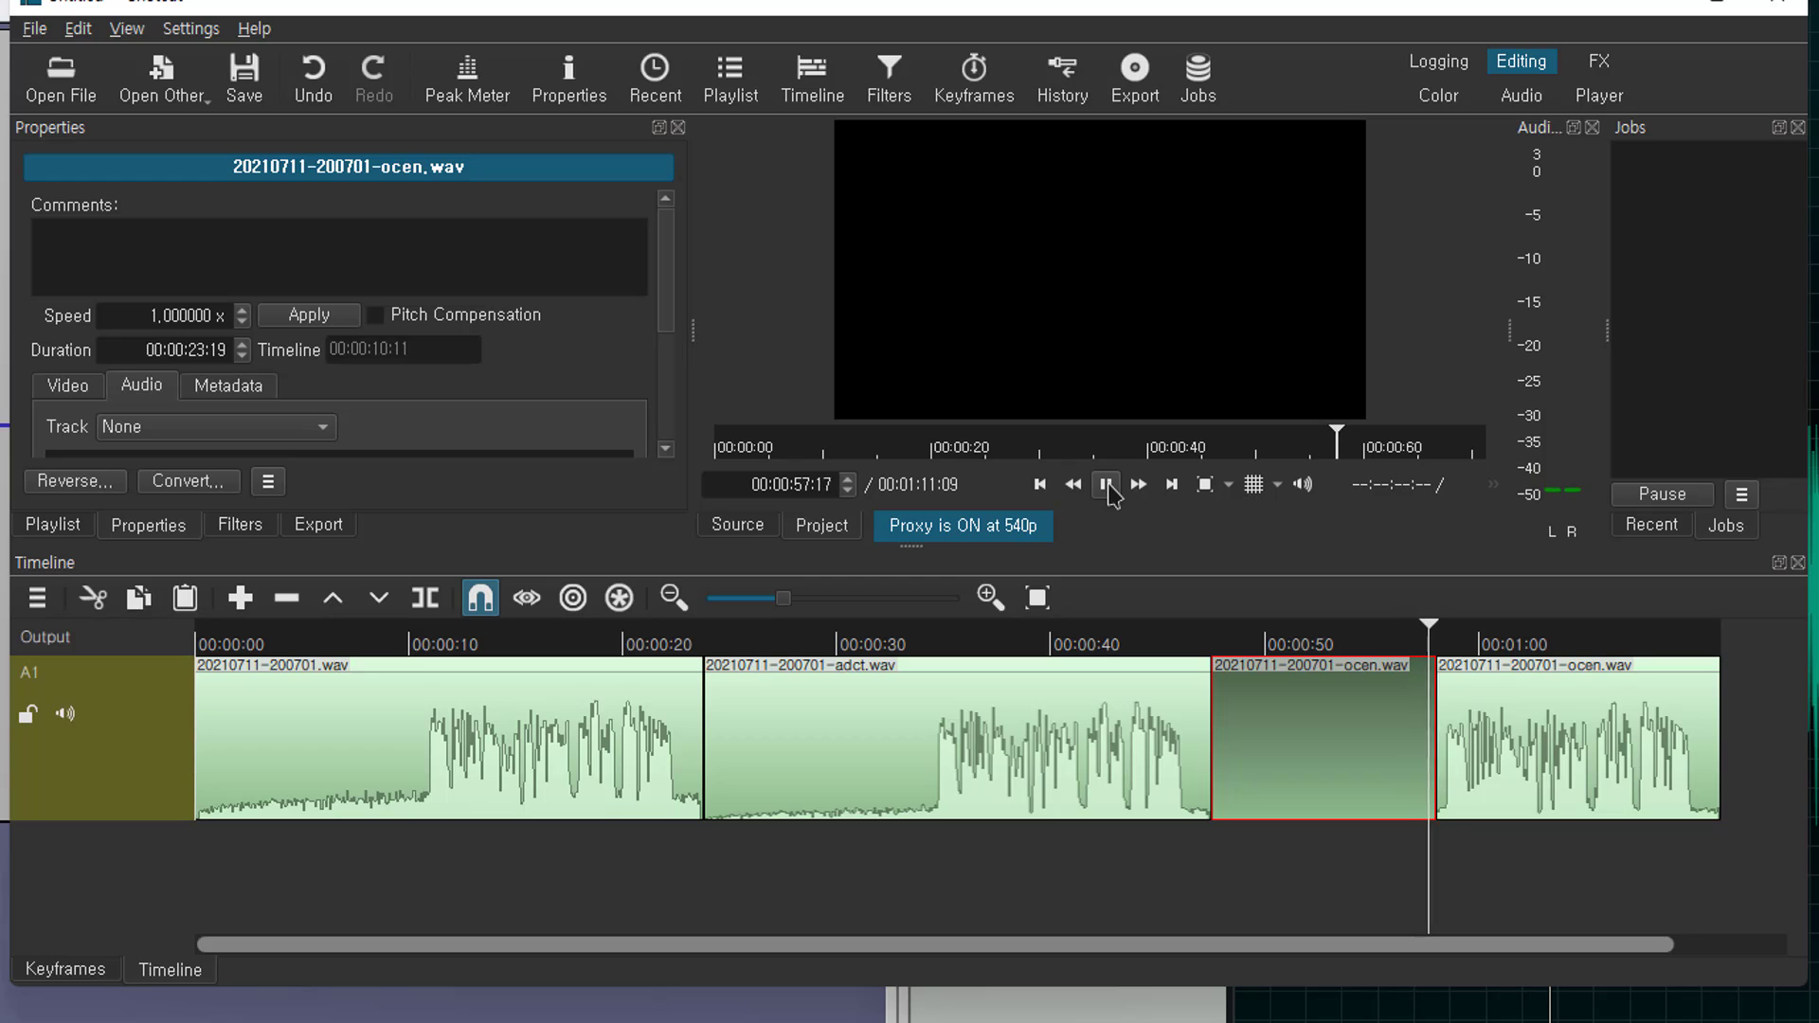
pyautogui.click(1109, 487)
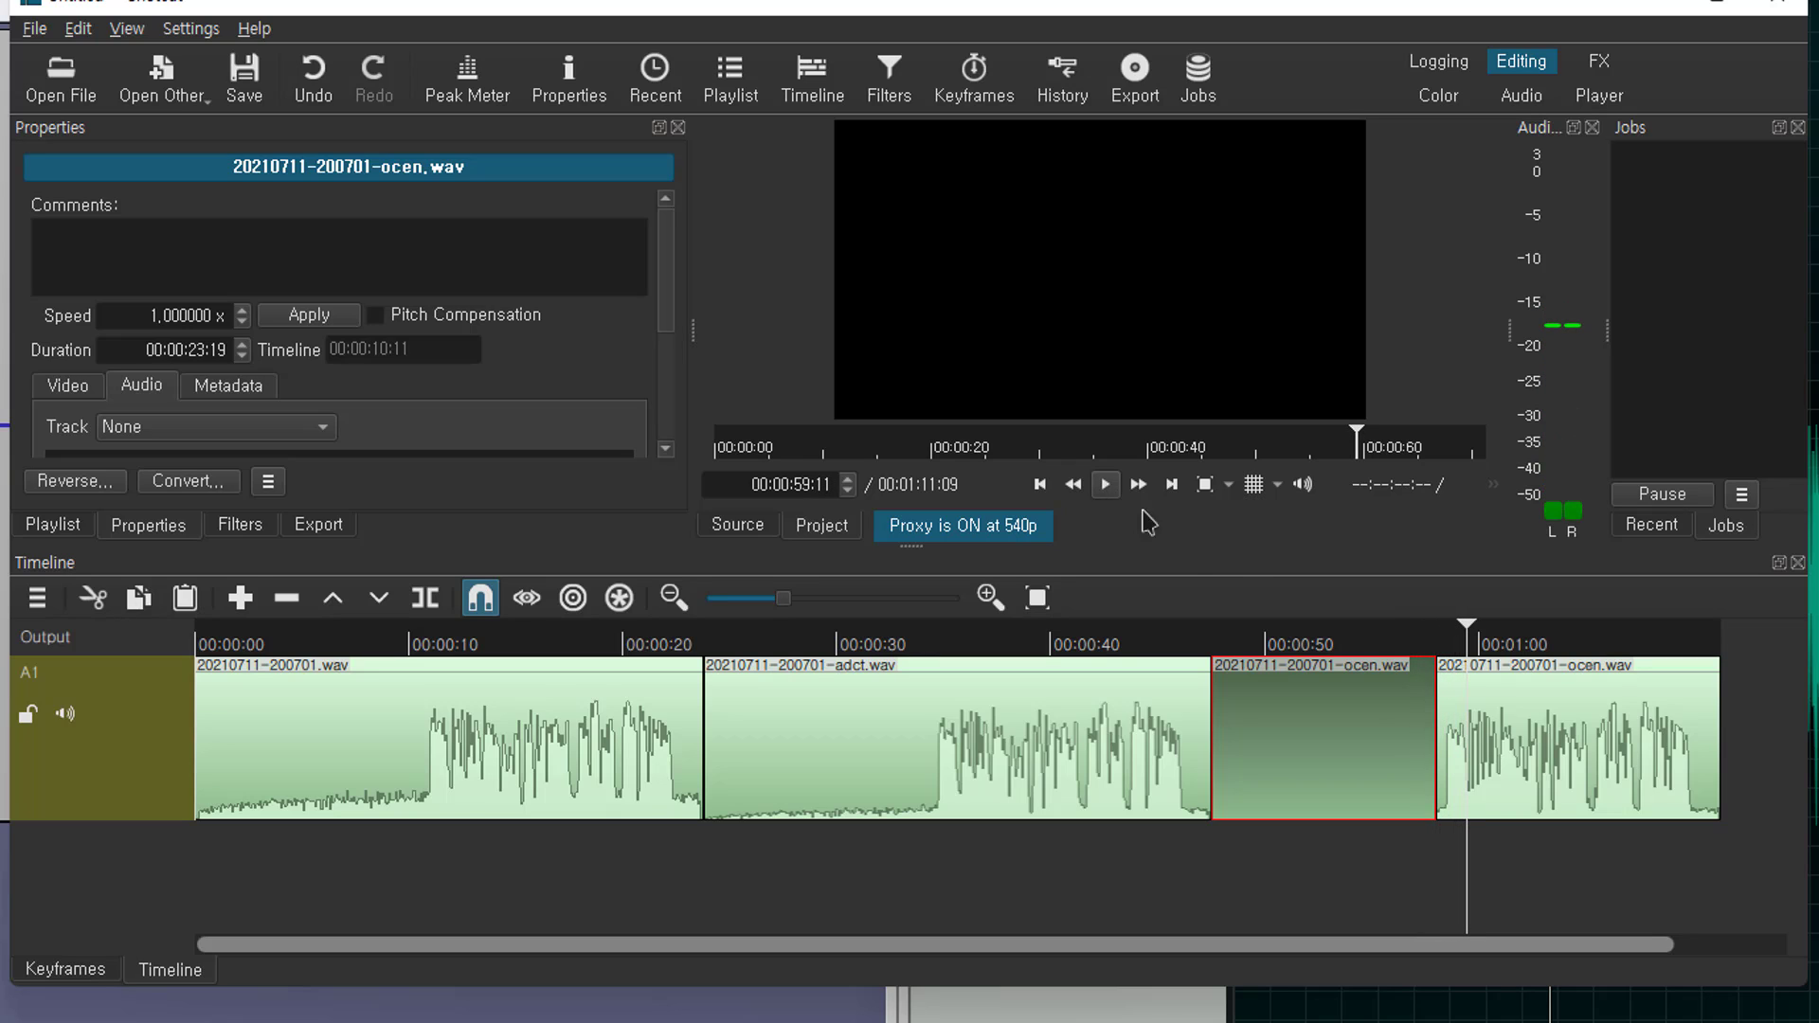